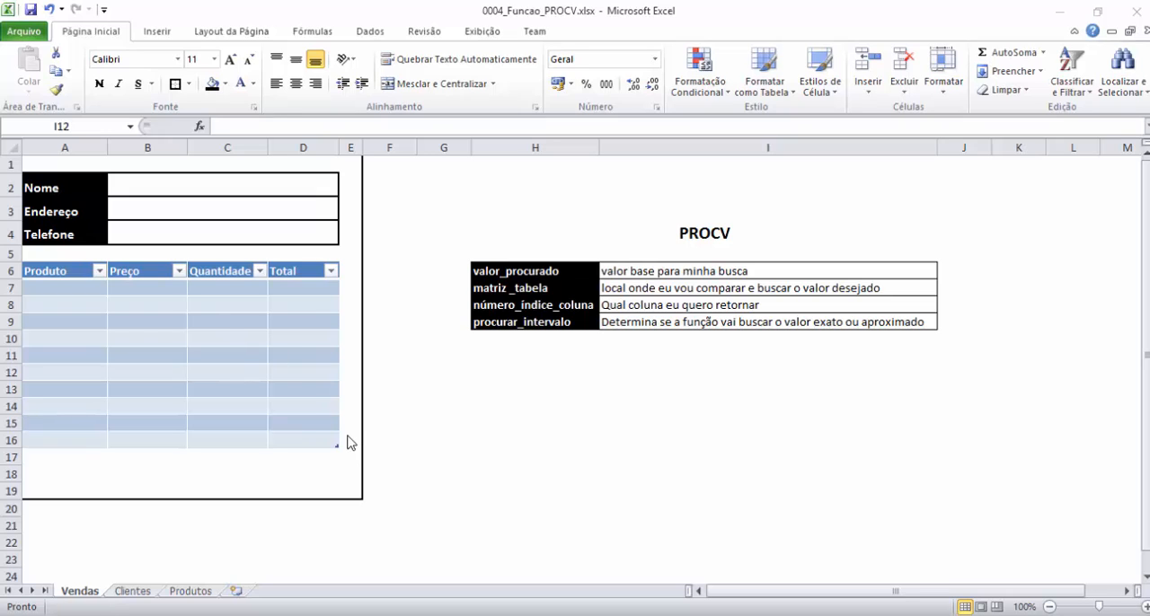
Examine the PROCV argument notes and the blank Nome, Endereço and Telefone fields on the Vendas sheet.
left_click(562, 237)
left_click_drag(595, 236, 608, 329)
left_click(611, 354)
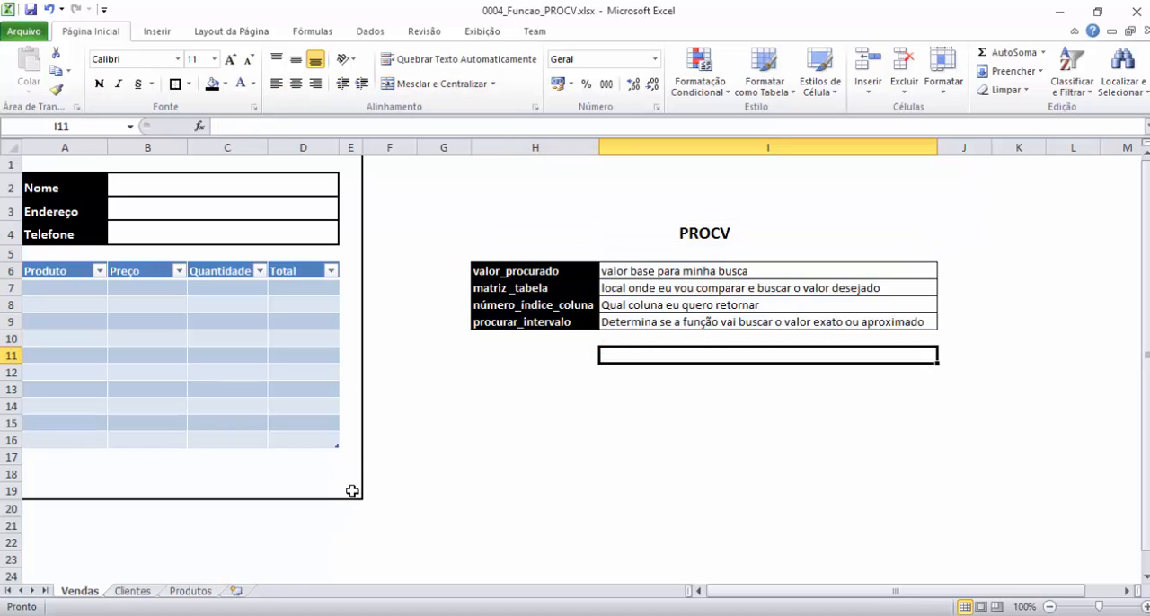
mouse_move(352, 491)
left_mouse_down()
mouse_move(27, 211)
mouse_move(19, 155)
mouse_move(15, 165)
mouse_move(162, 177)
mouse_move(347, 427)
mouse_move(357, 491)
left_mouse_up()
left_click(34, 169)
left_click(267, 190)
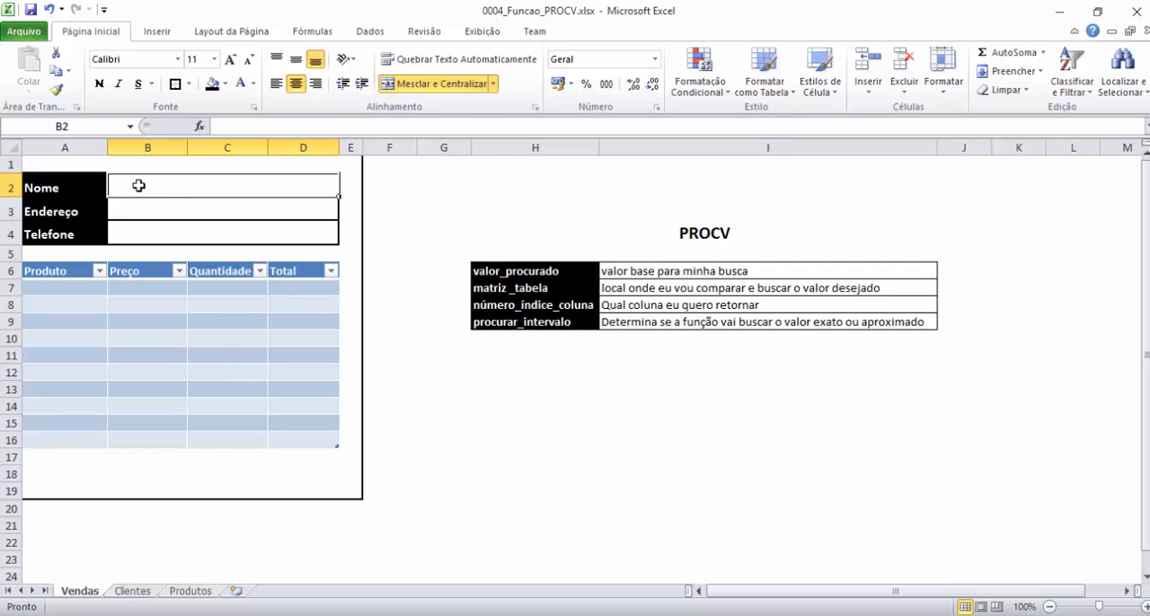
left_click(133, 213)
left_click(140, 188)
Review the client table on the Clientes sheet and the price table on Produtos, then return to Vendas.
left_click(133, 591)
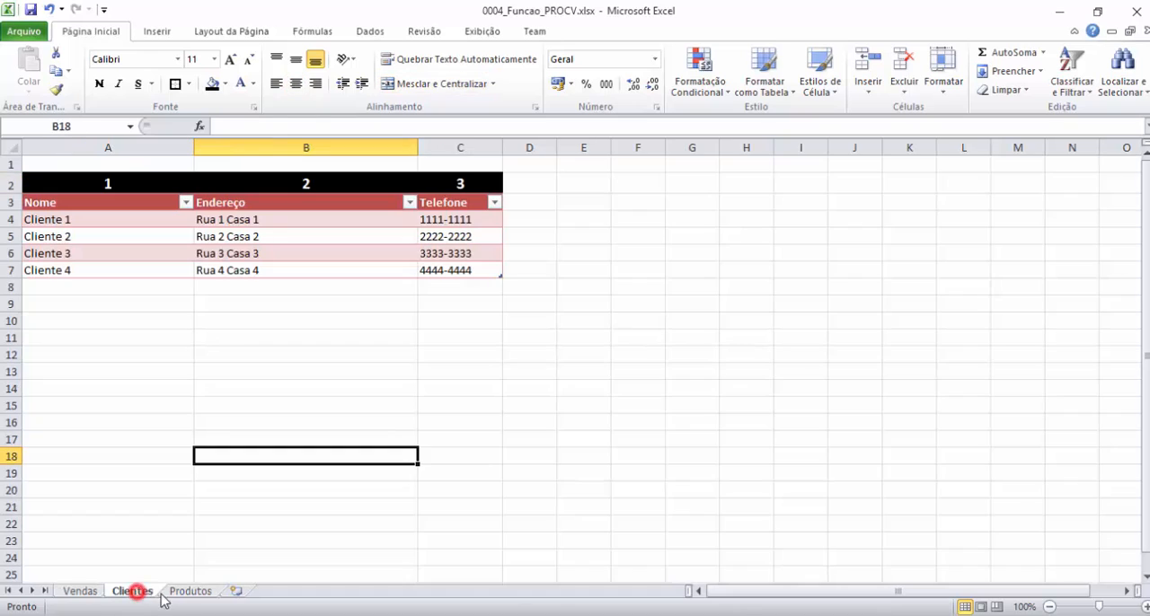
left_click(184, 593)
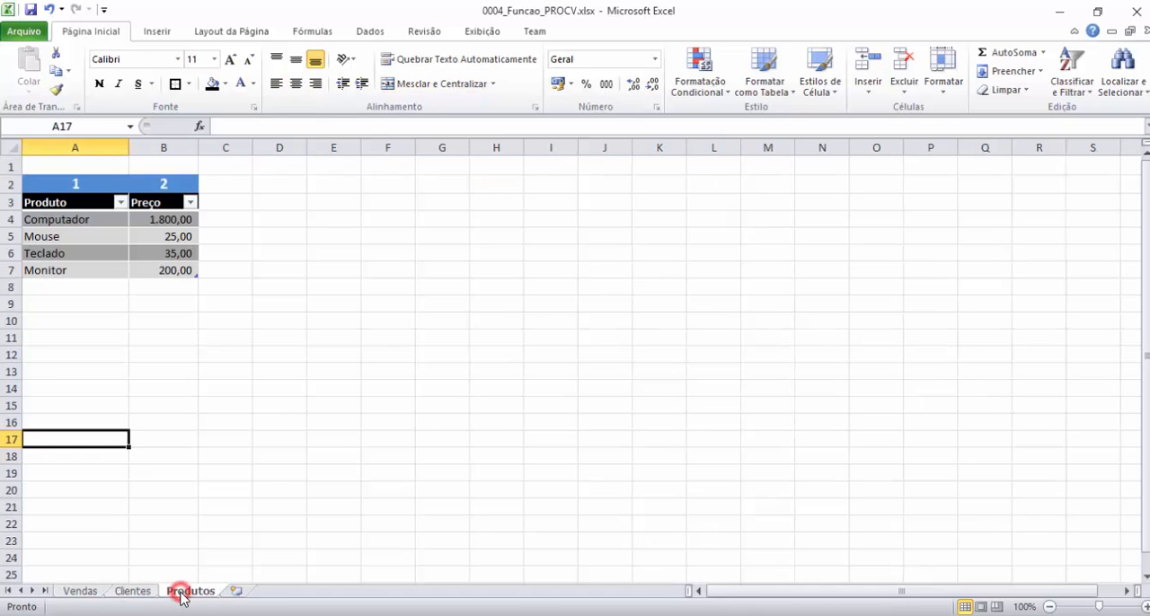
left_click(135, 593)
left_click(90, 592)
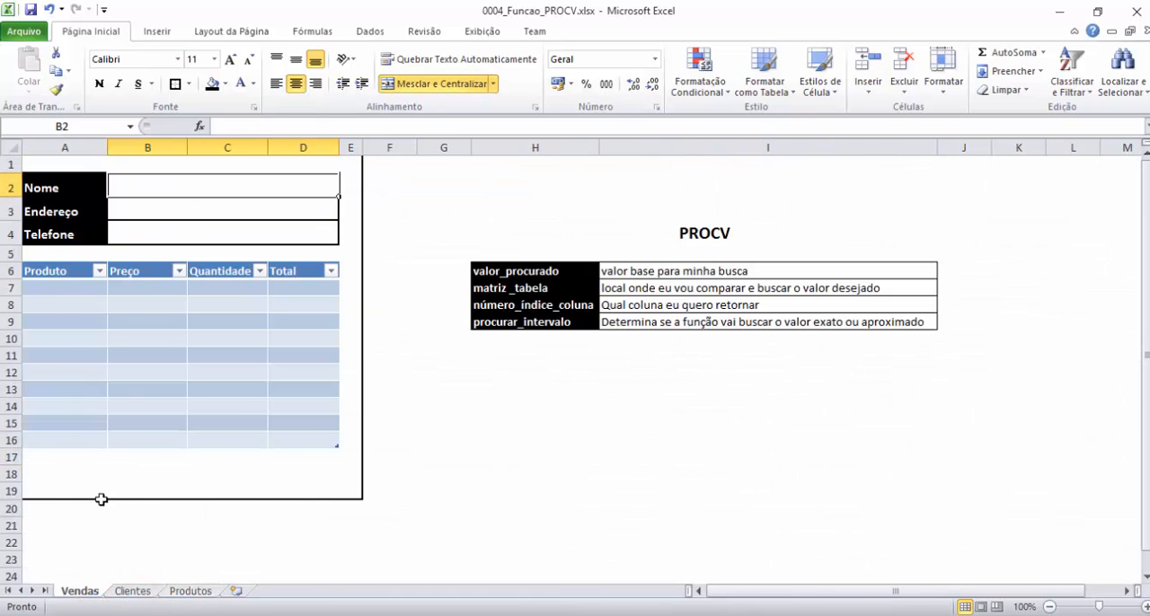
left_click(129, 592)
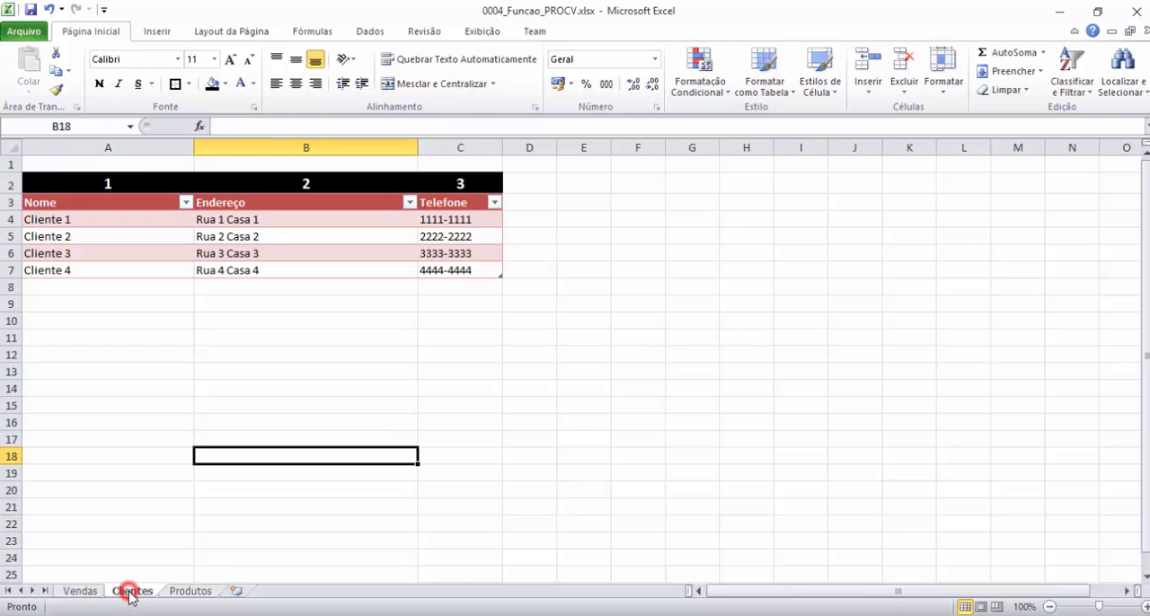
left_click(87, 592)
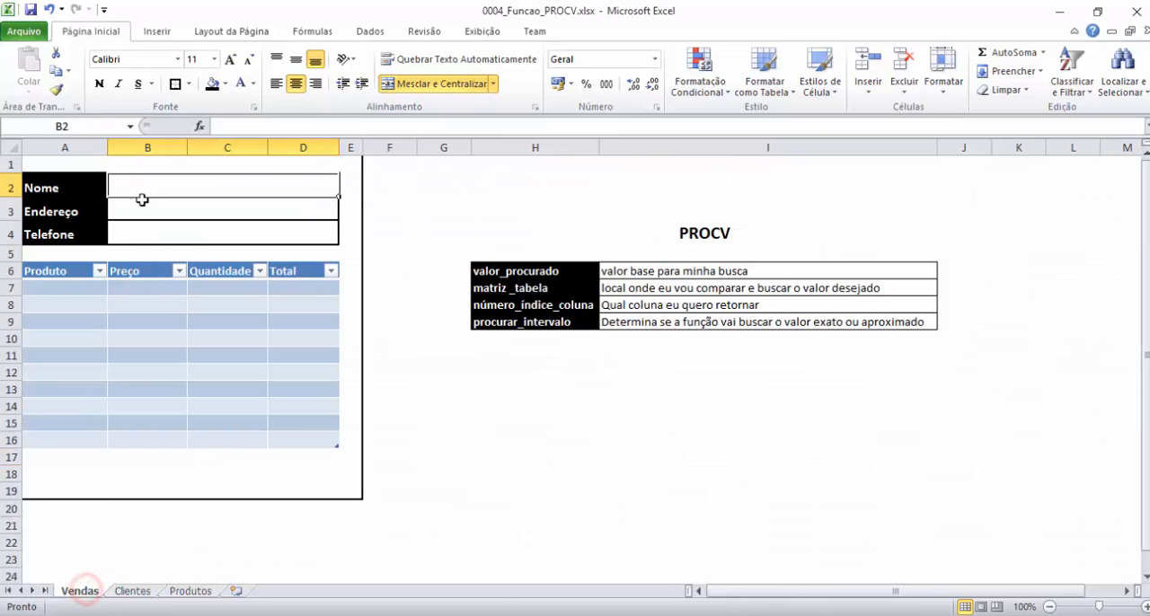
left_click(133, 592)
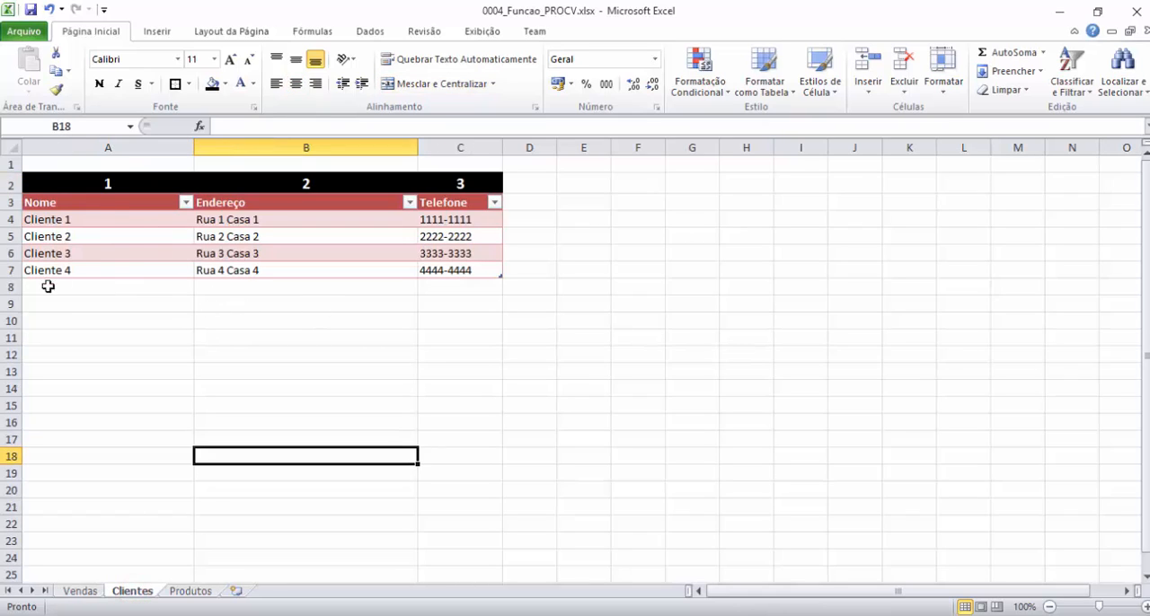
left_click(189, 592)
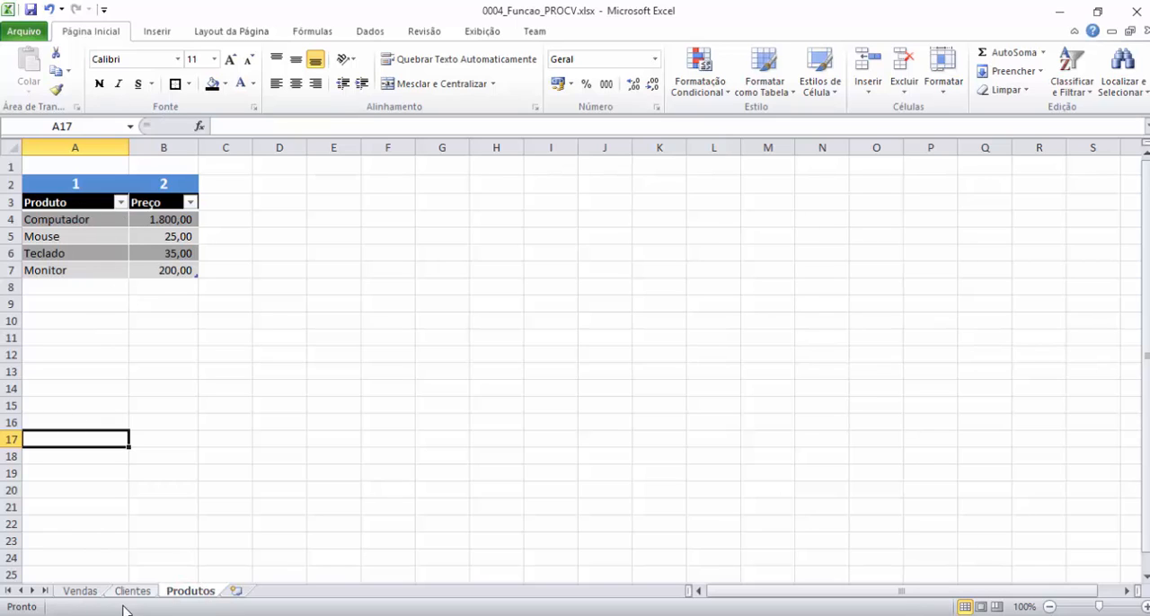
left_click(86, 591)
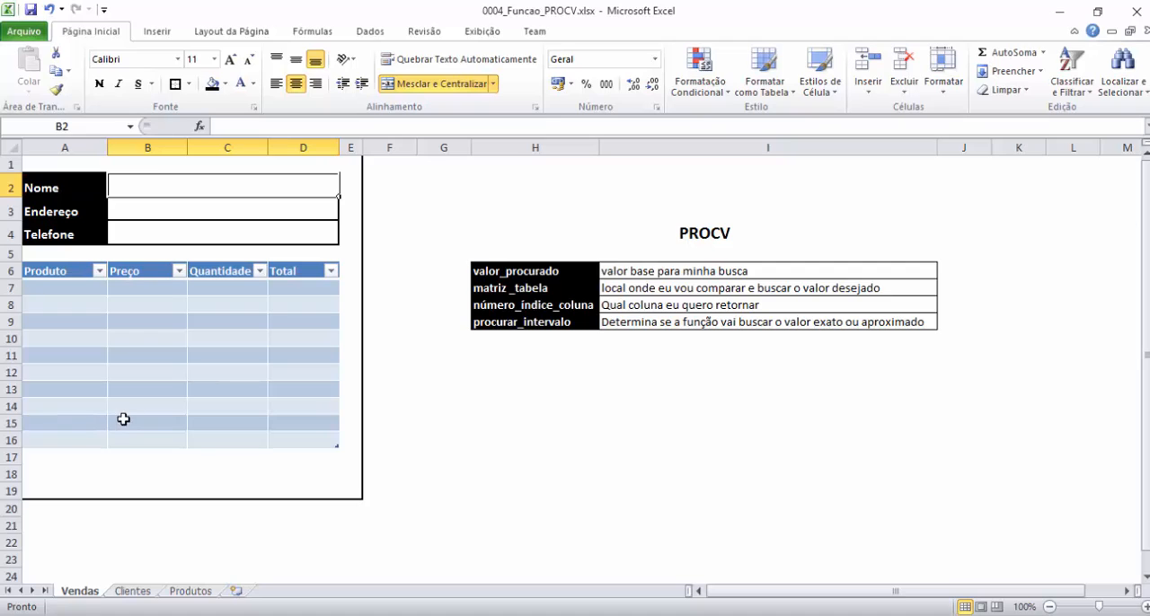
Add list data validation to the Nome cell B2 on Vendas, with =Clientes!$A$4:$A$7 as its source.
left_click(181, 188)
left_click(370, 31)
left_click(657, 70)
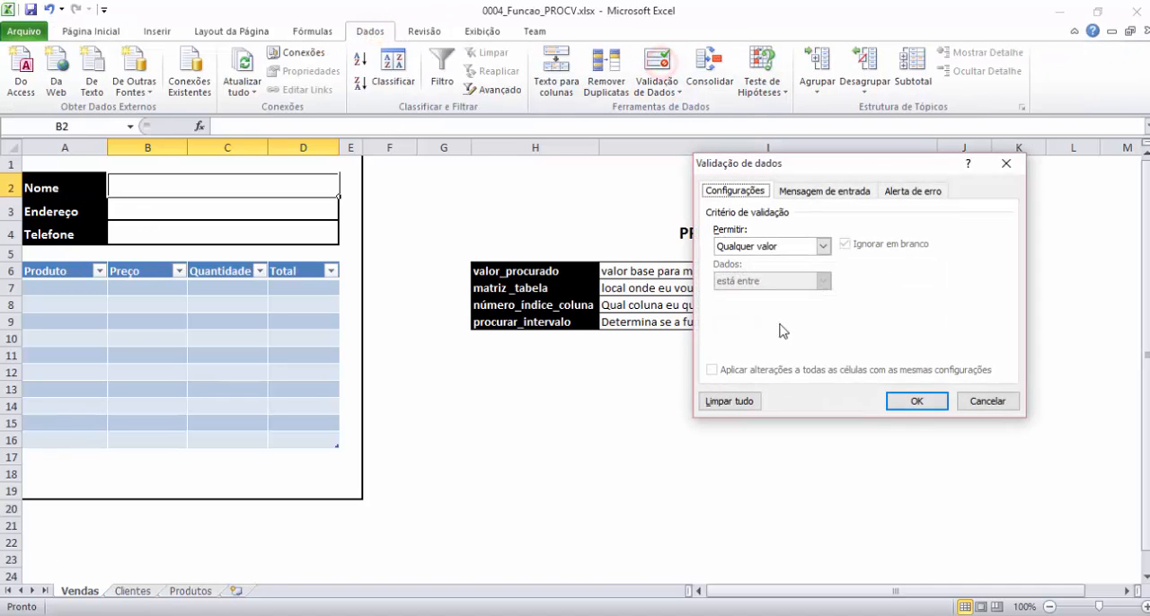
left_click(823, 246)
left_click(749, 296)
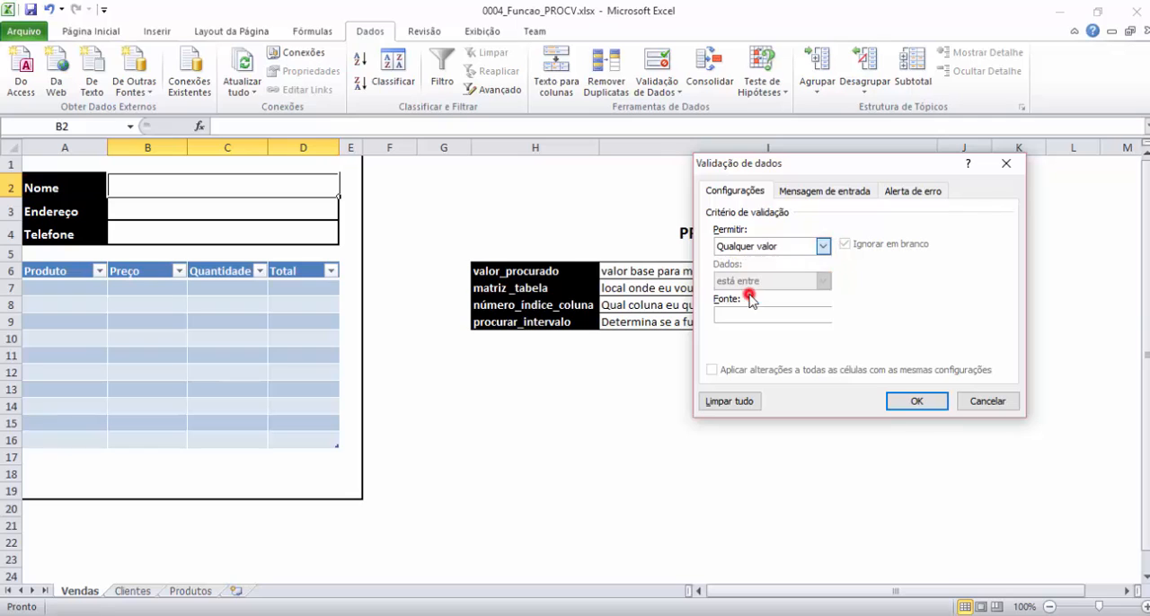
left_click(884, 314)
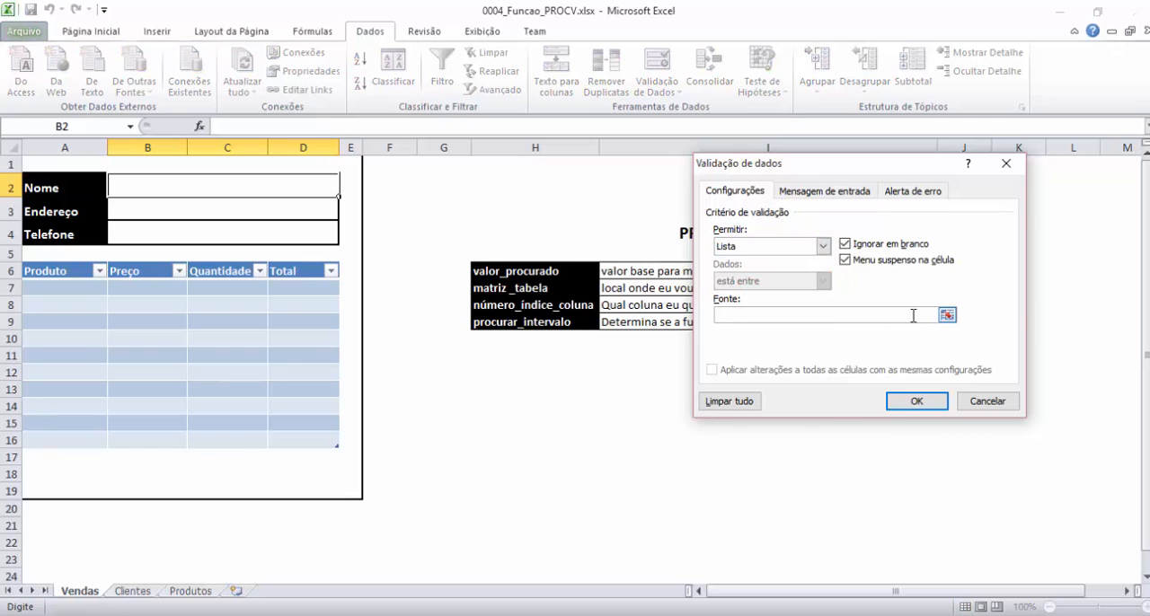
left_click(947, 316)
left_click(135, 591)
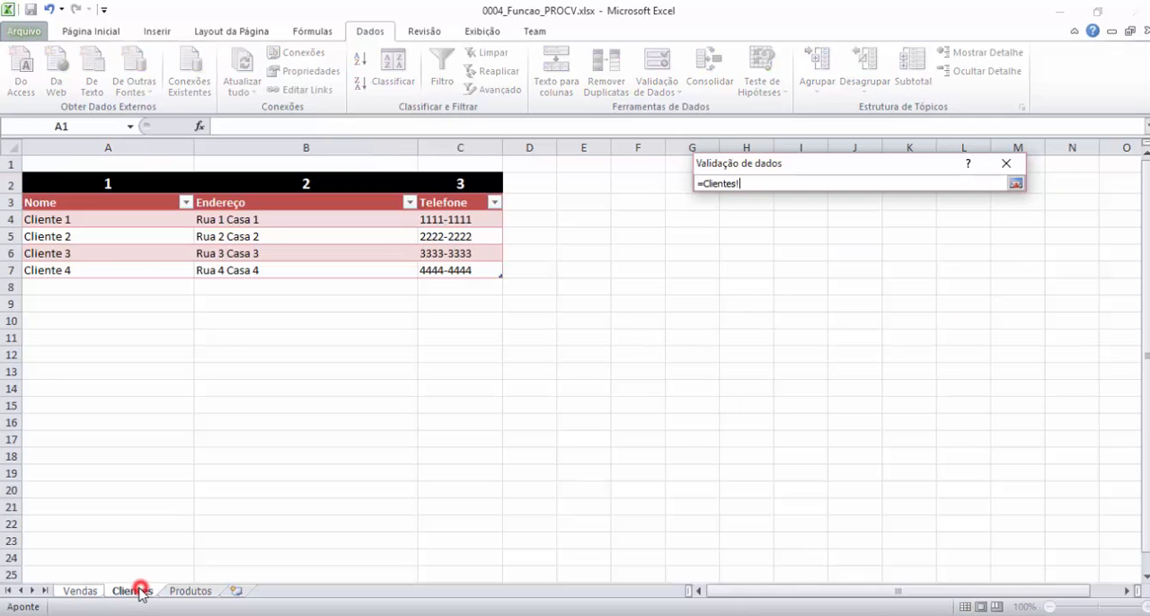
left_click(97, 192)
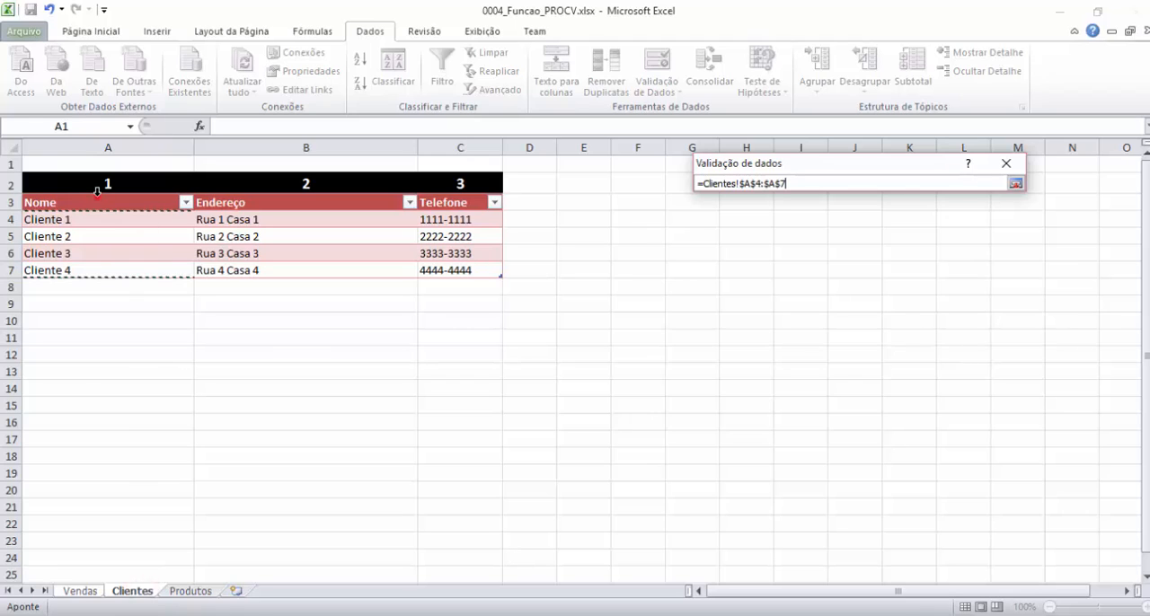
left_click(1015, 183)
left_click(909, 398)
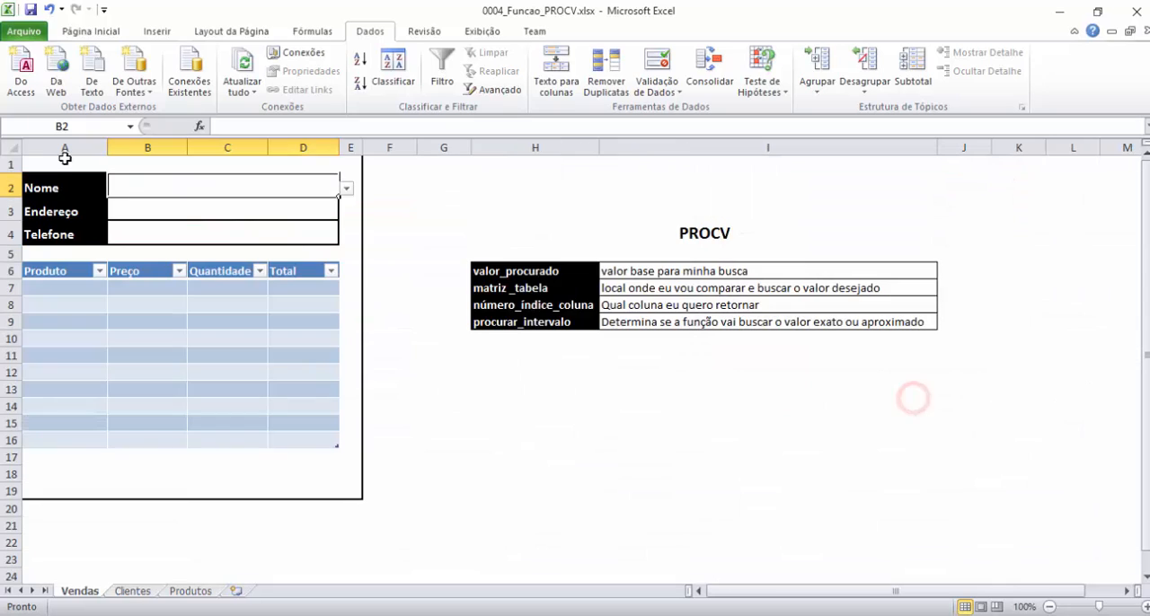
Check the options offered in the Nome cell's drop-down list and select Cliente 1.
left_click(346, 192)
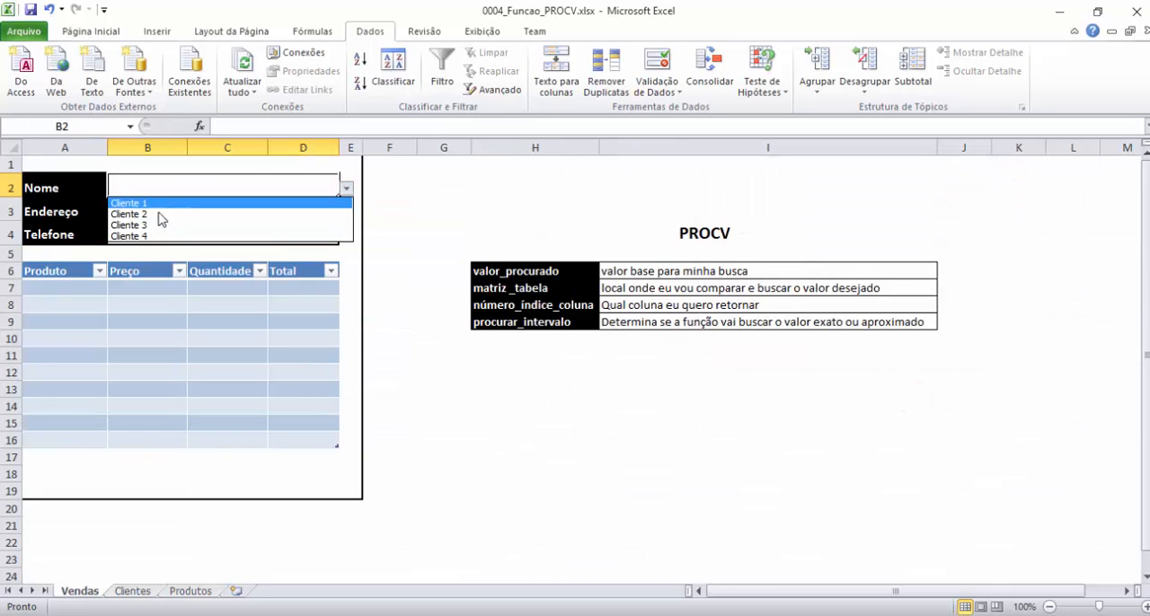
left_click(180, 184)
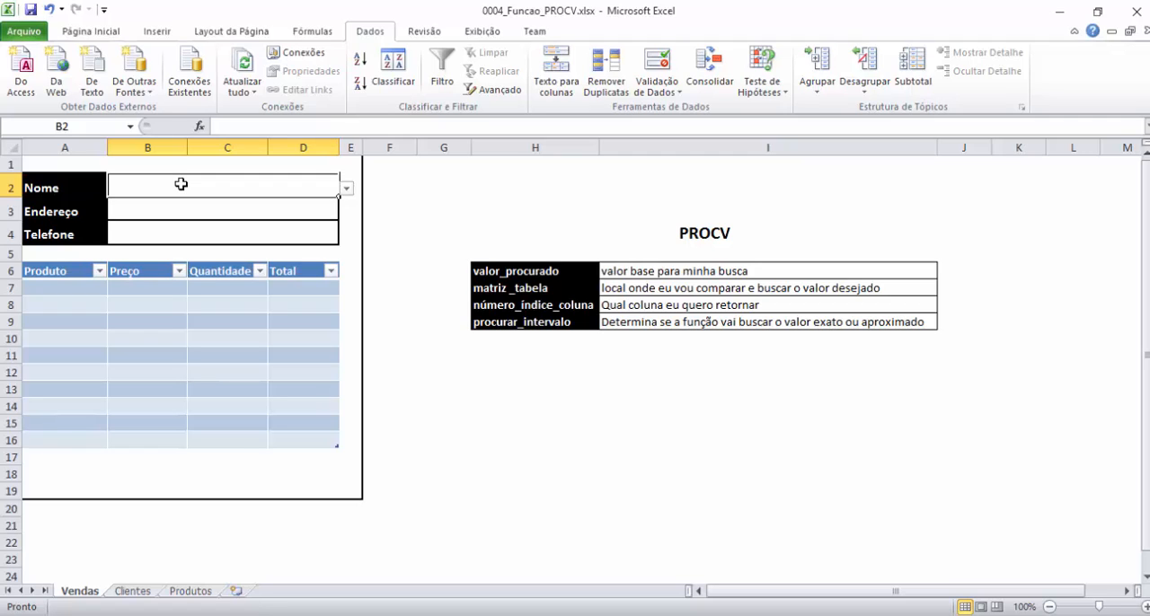
left_click(346, 192)
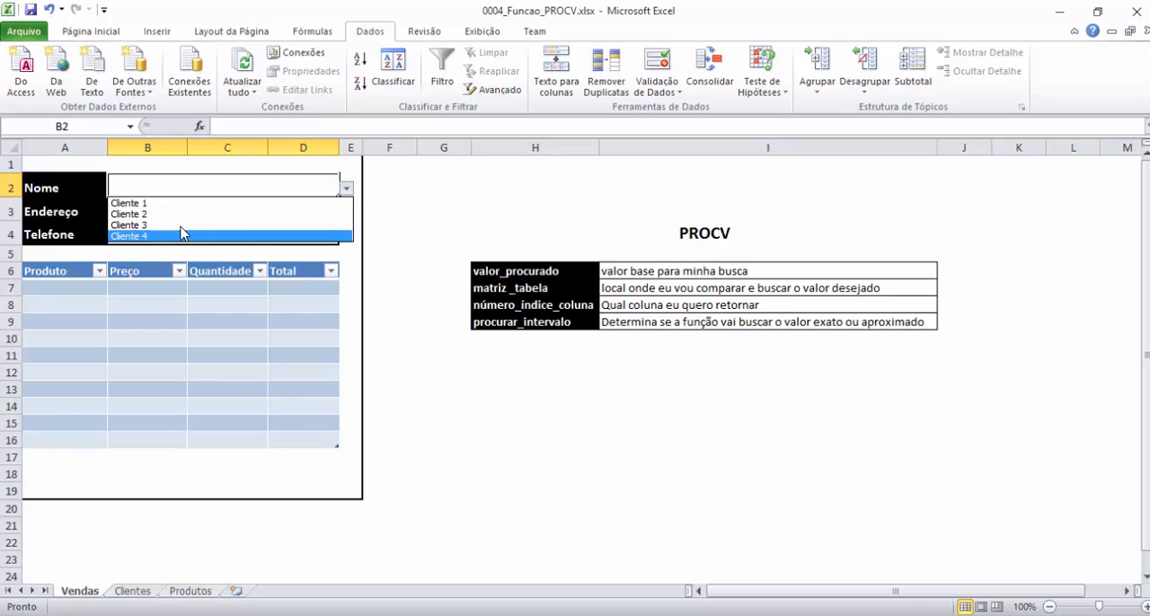
left_click(306, 185)
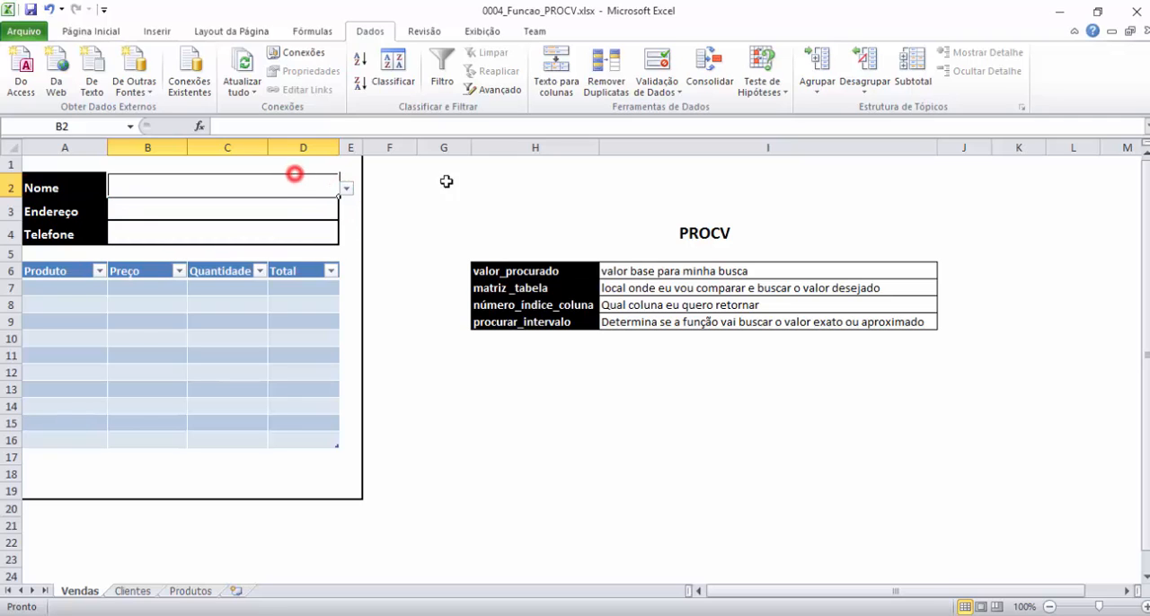
left_click(443, 184)
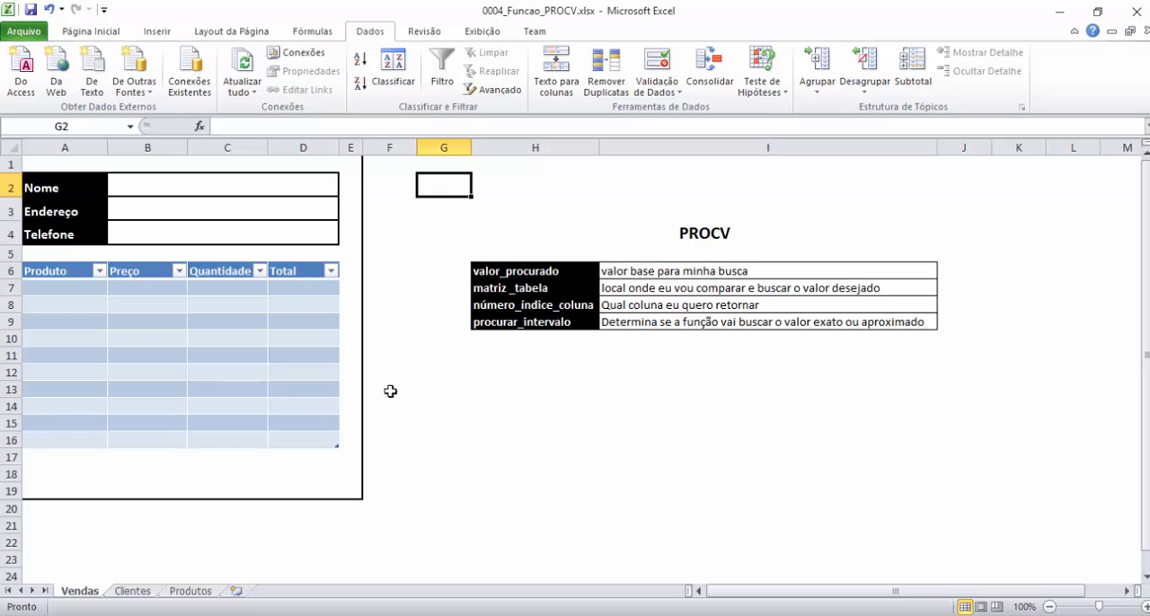
left_click(298, 190)
left_click(345, 189)
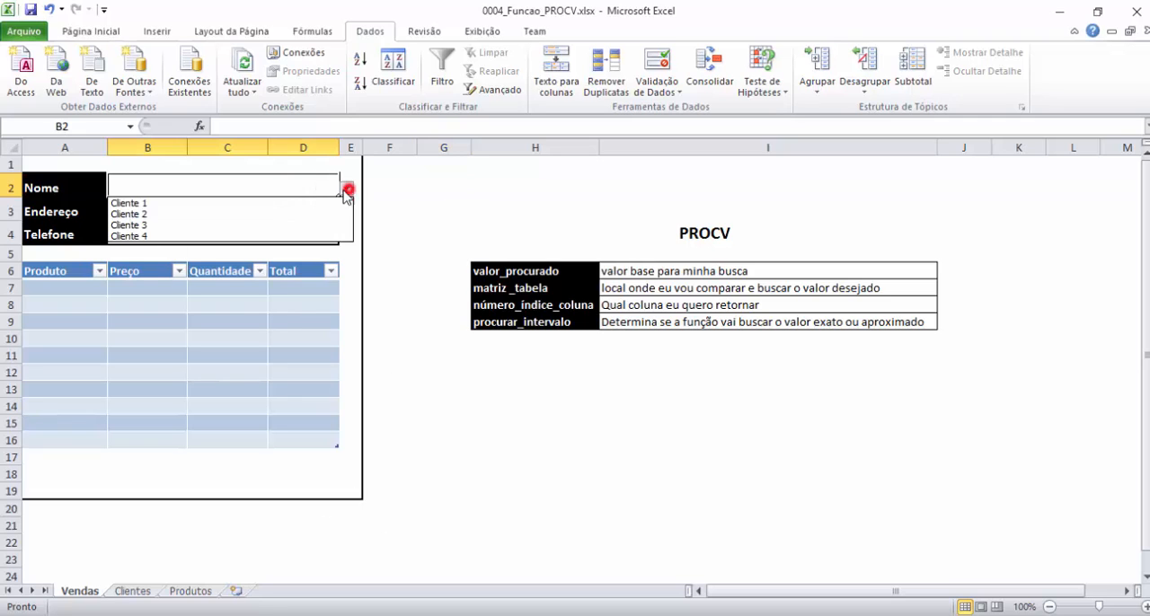
left_click(198, 203)
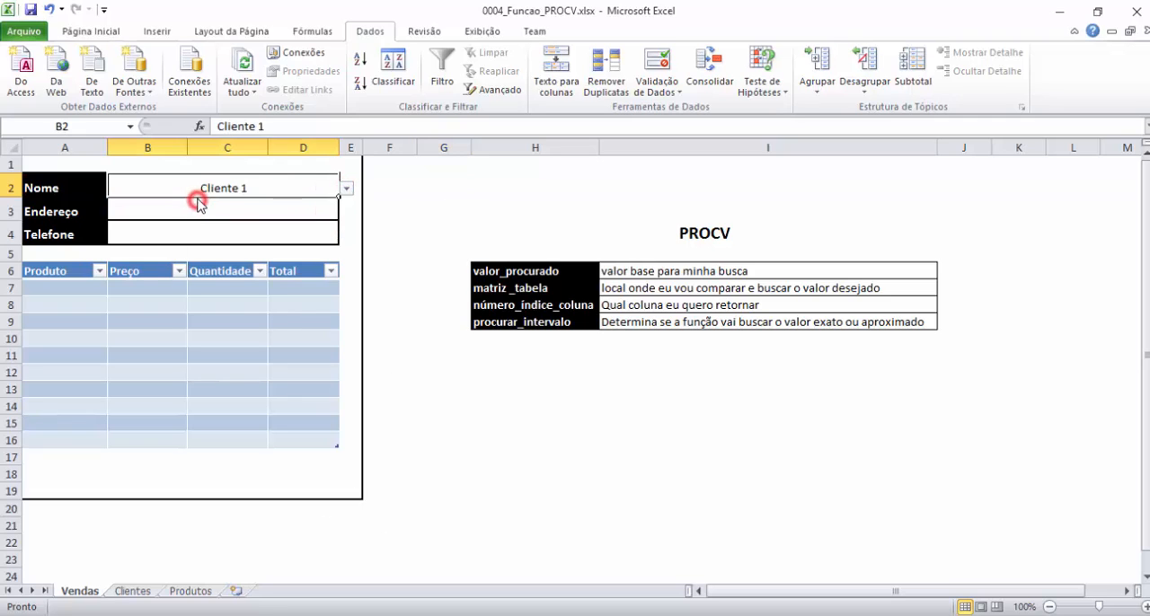
Compare the Endereço and Telefone fields on Vendas with Cliente 1's row in the Clientes table, ending on Vendas.
left_click(253, 215)
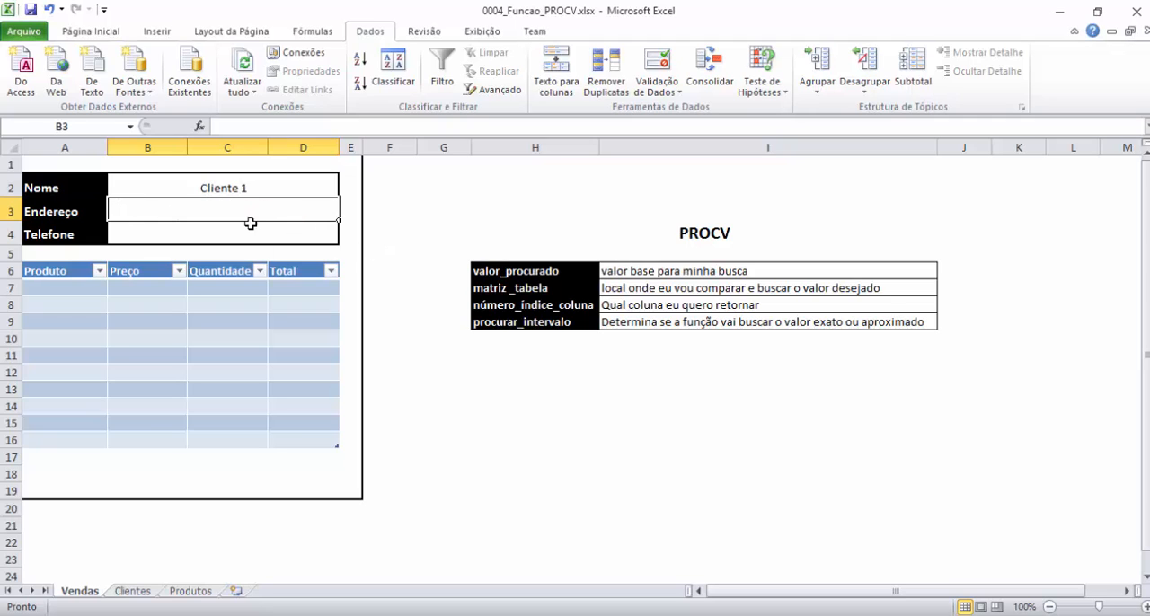
left_click(132, 591)
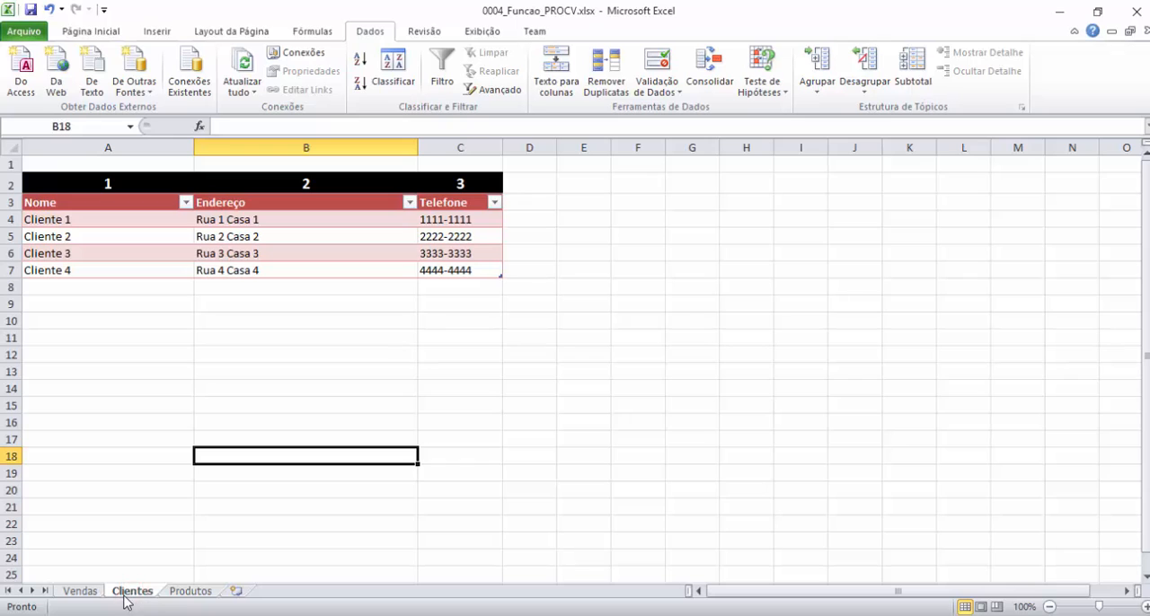
left_click(79, 590)
left_click(266, 191)
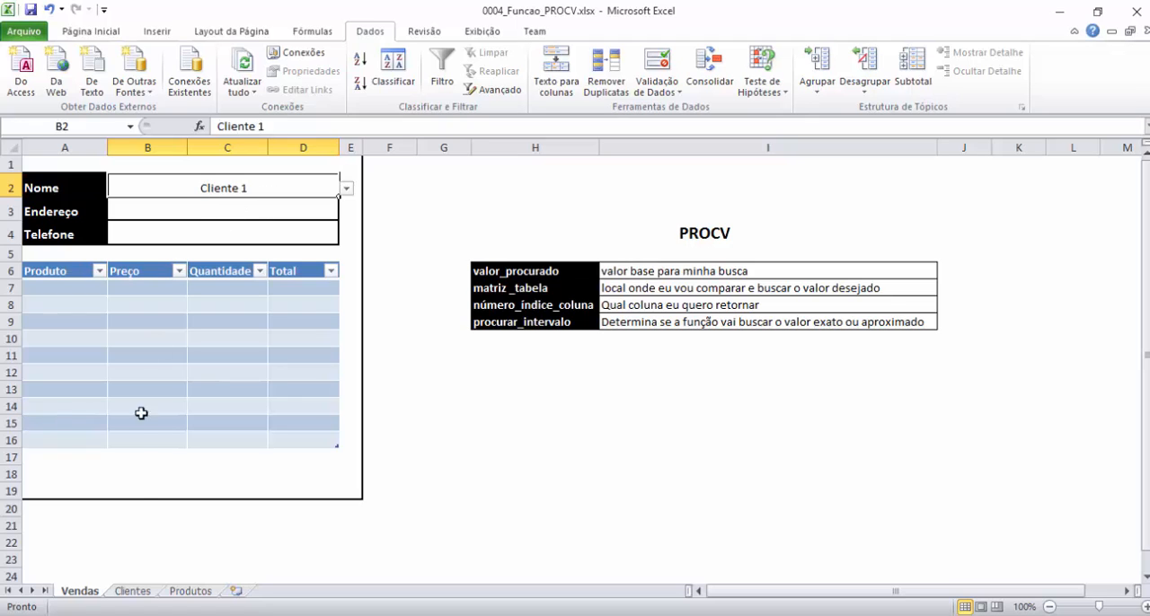
left_click(132, 591)
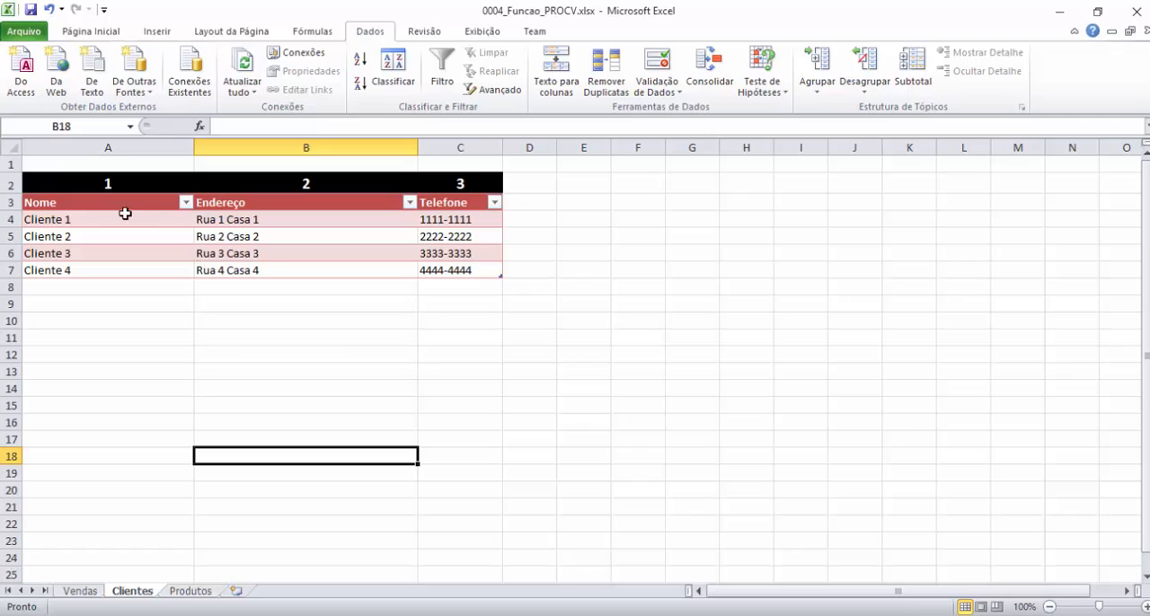
left_click(244, 221)
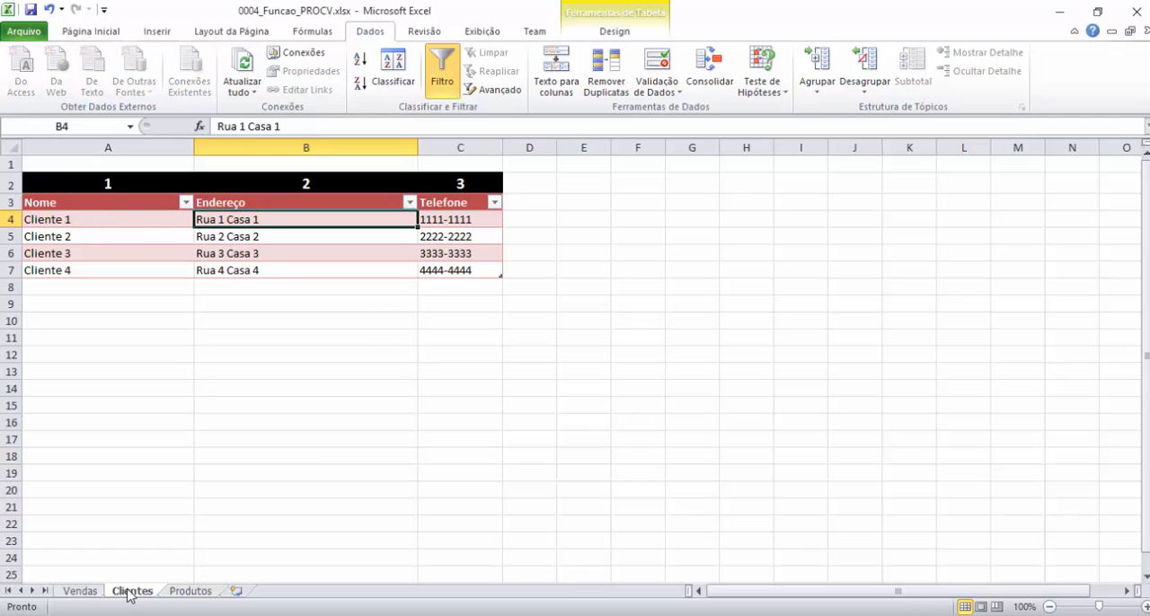
left_click(83, 591)
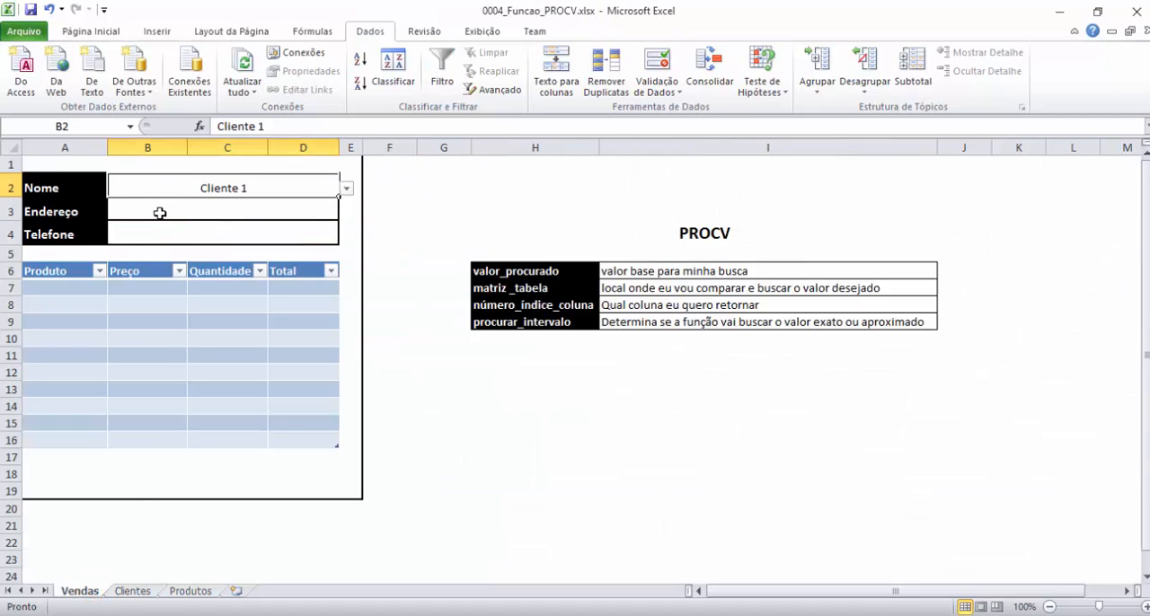
left_click(160, 216)
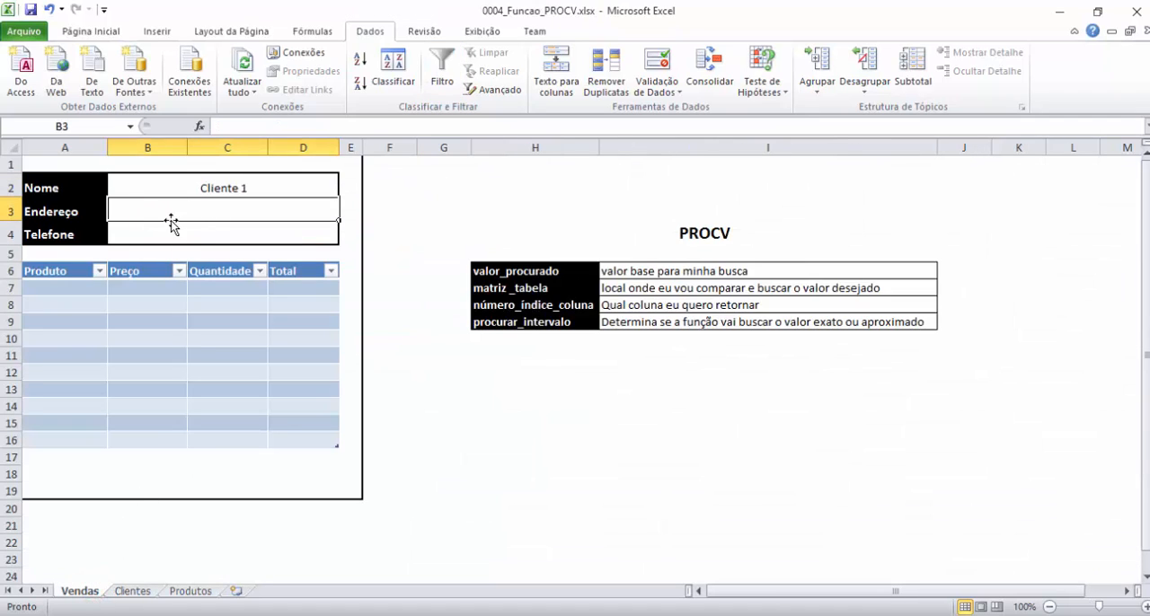
left_click(214, 232)
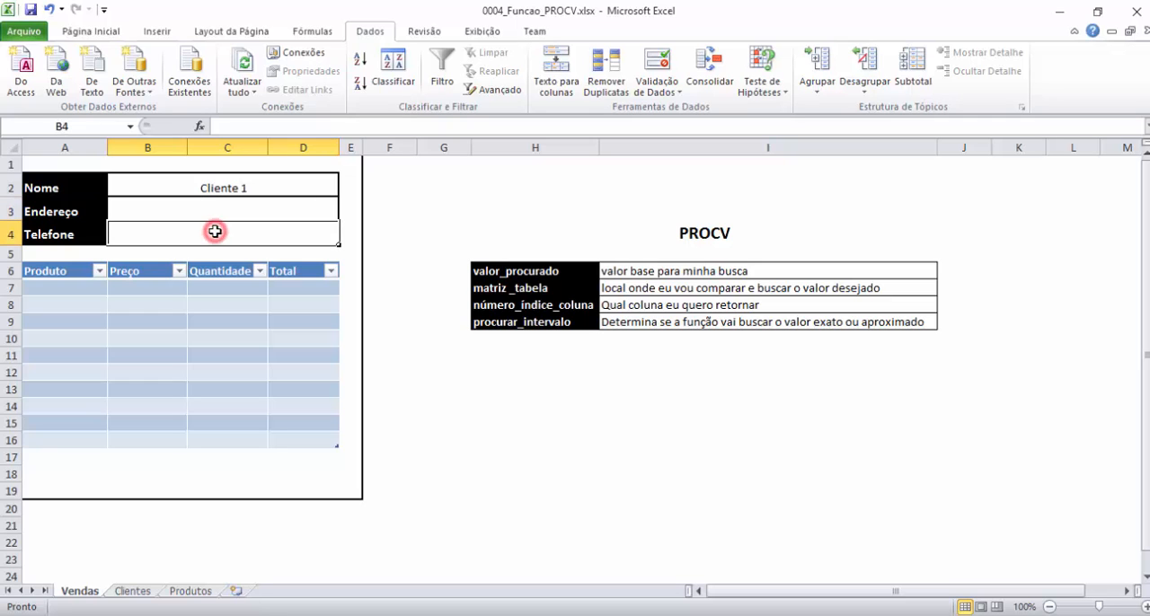
left_click(139, 591)
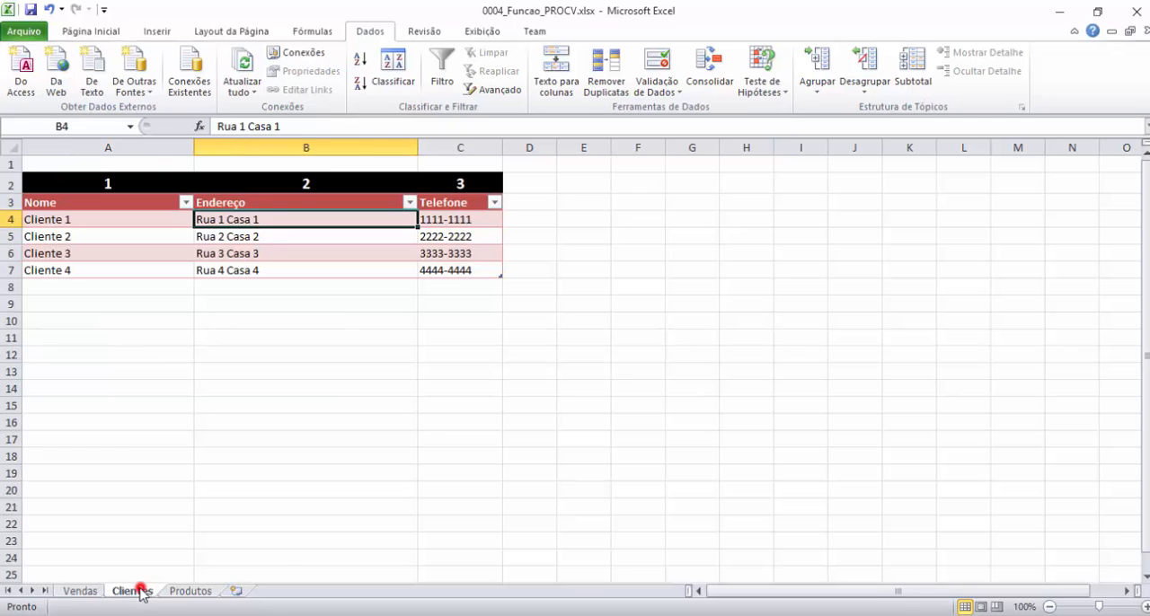
left_click(79, 220)
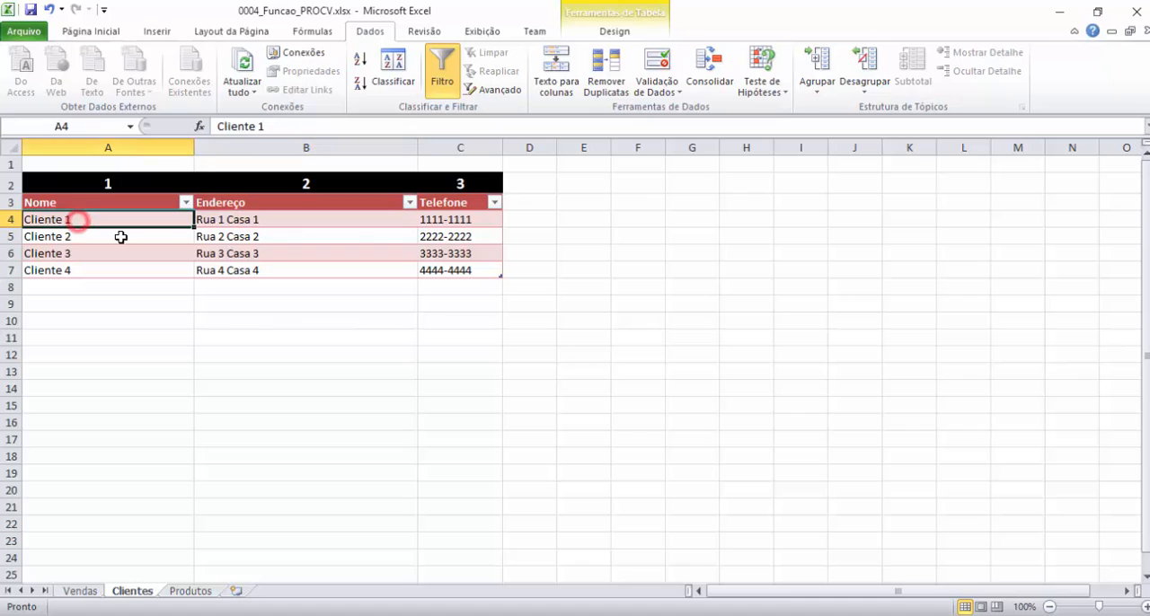
left_click(449, 221)
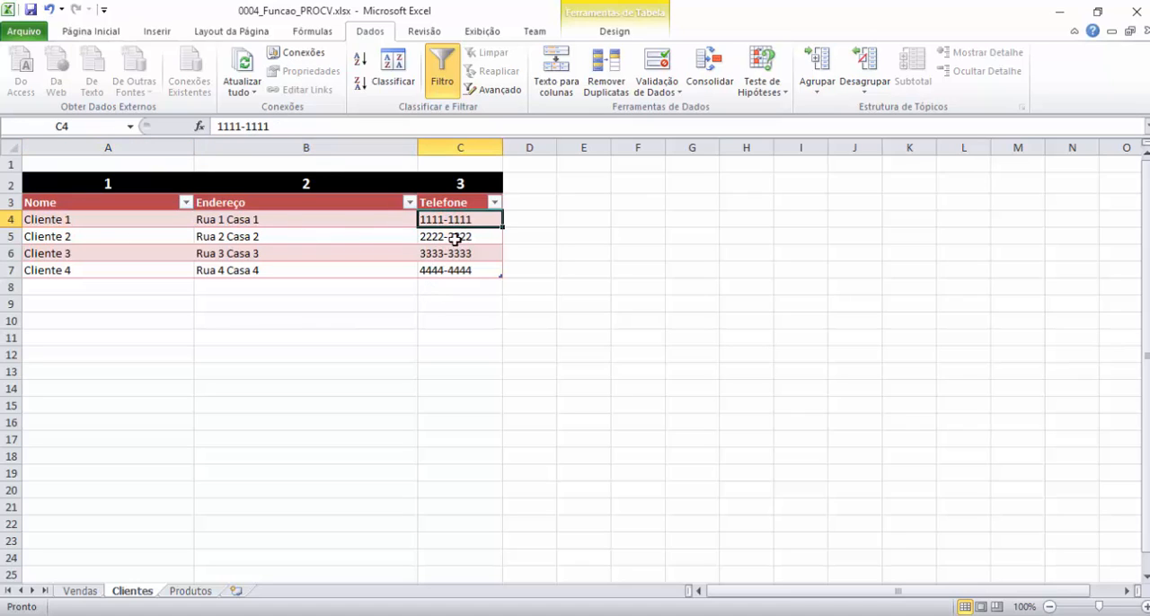
left_click(75, 593)
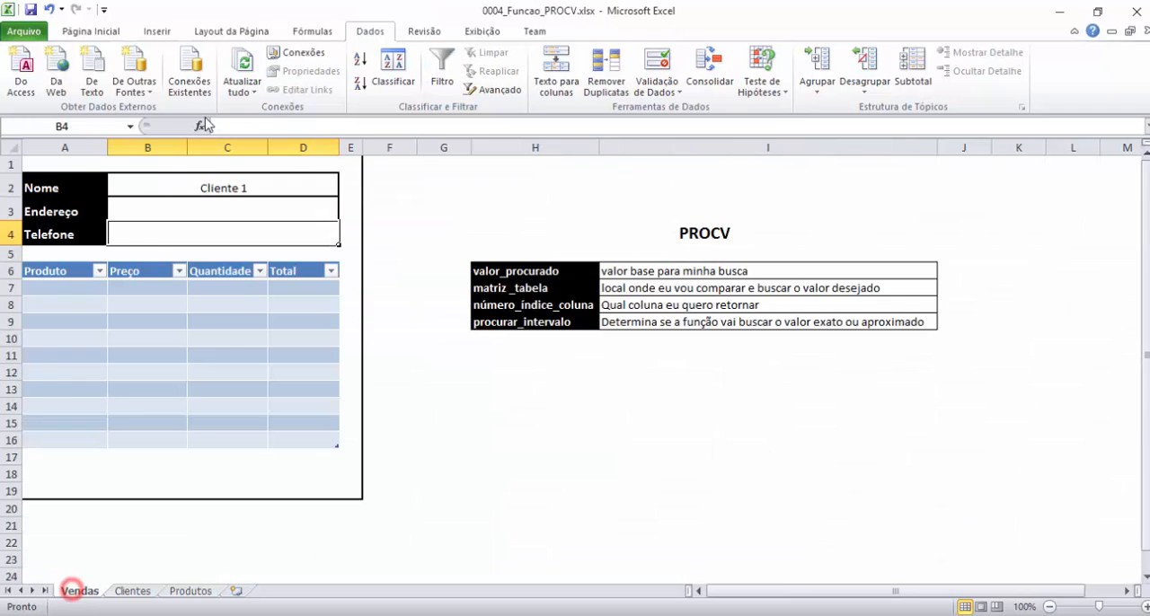
Review the PROCV argument table on Vendas, from valor_procurado to procurar_intervalo, and relate it to the Nome cell.
left_click(216, 188)
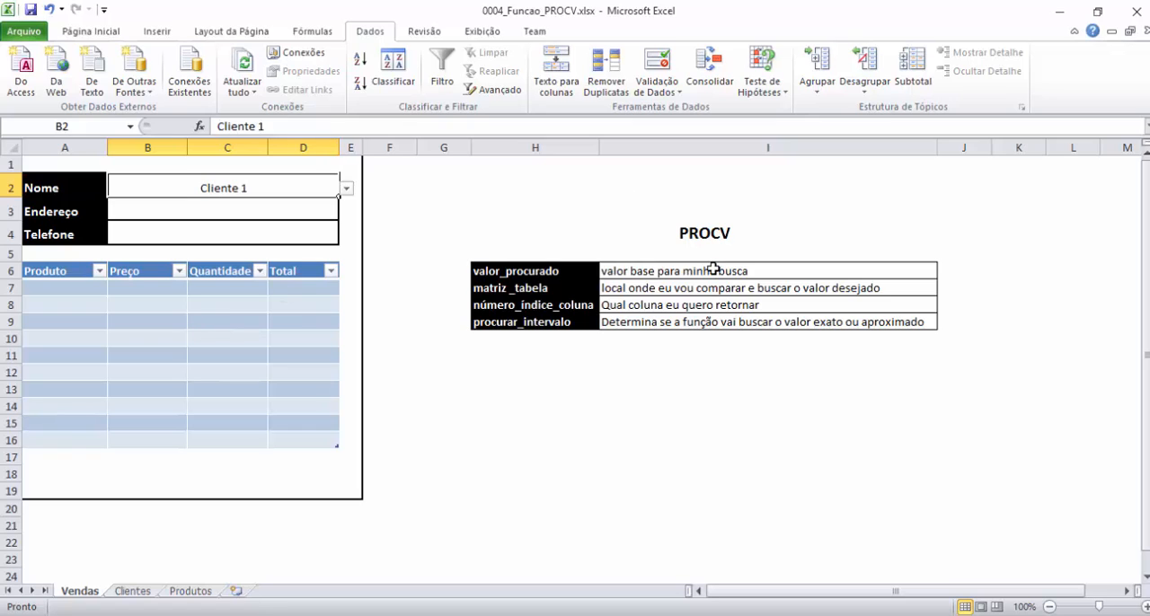
left_click(669, 352)
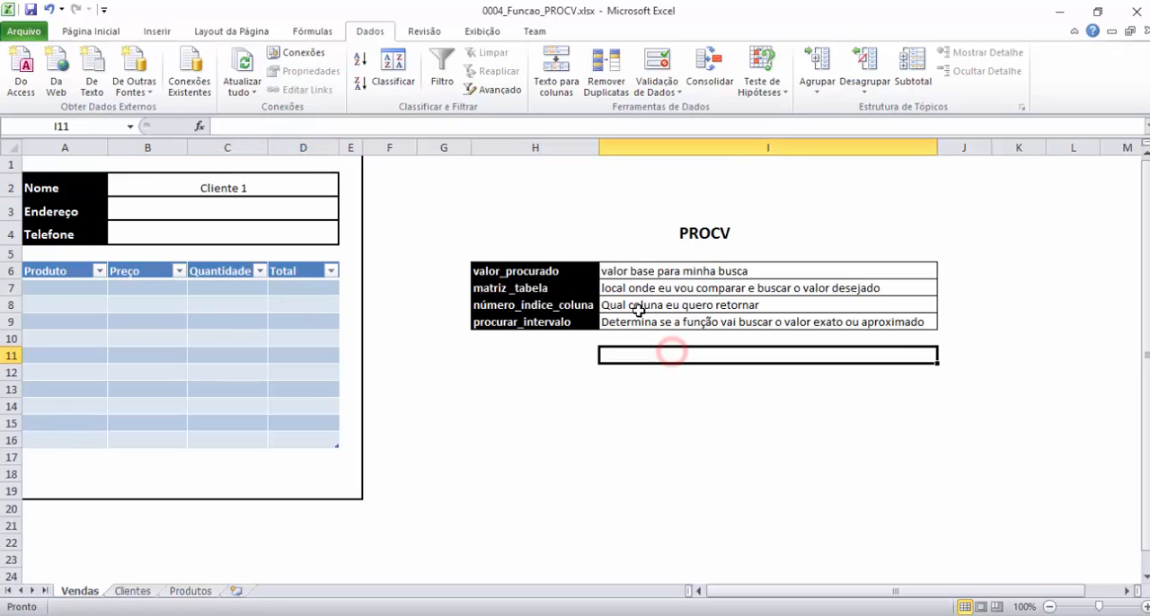
left_click(655, 269)
key("Down")
key("Down")
key("Down")
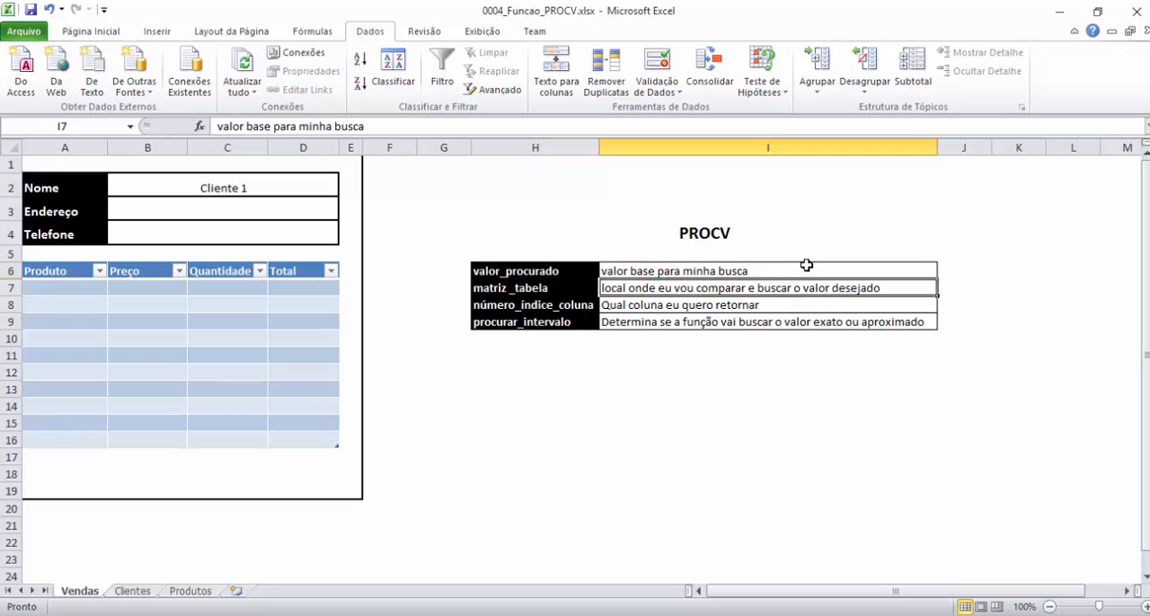
key("Up")
key("Up")
key("Up")
key("Left")
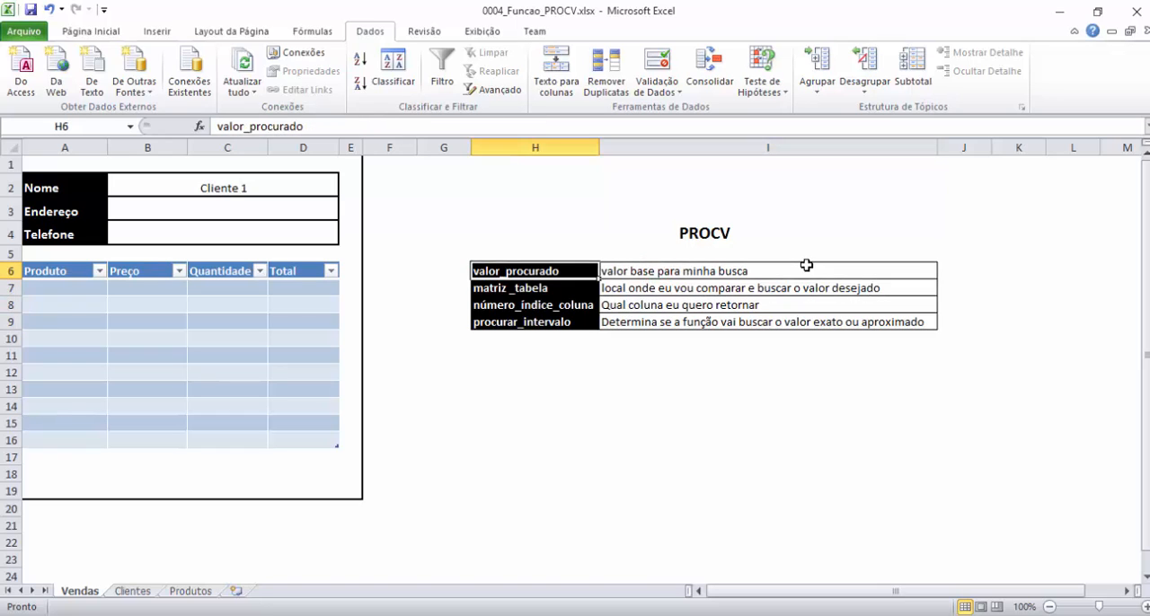
key("Right")
key("Left")
key("Down")
key("Down")
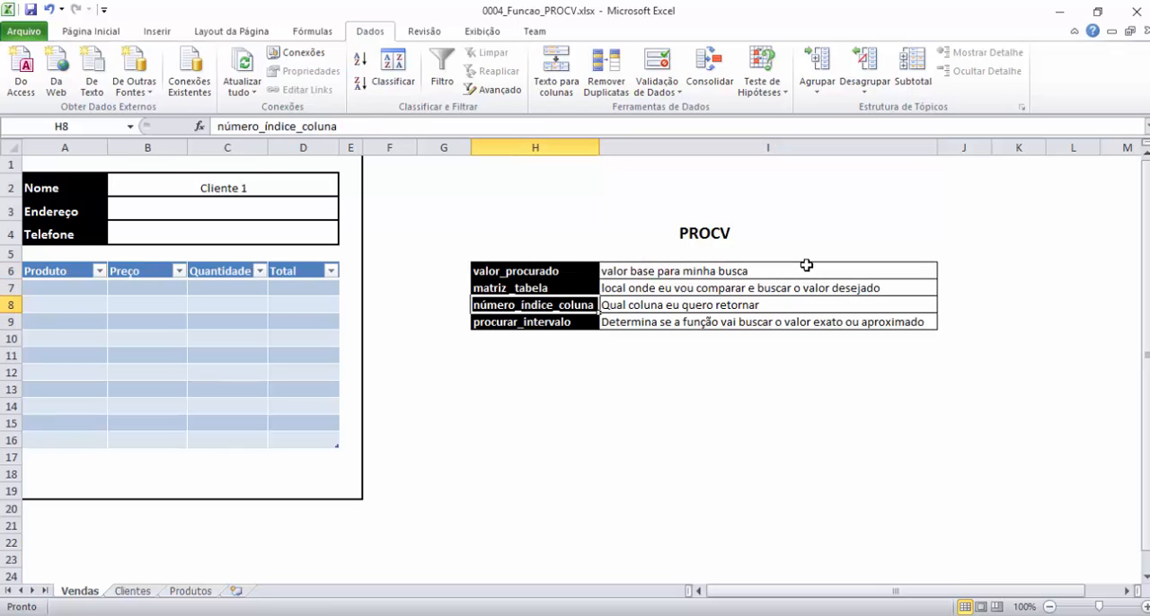
key("Down")
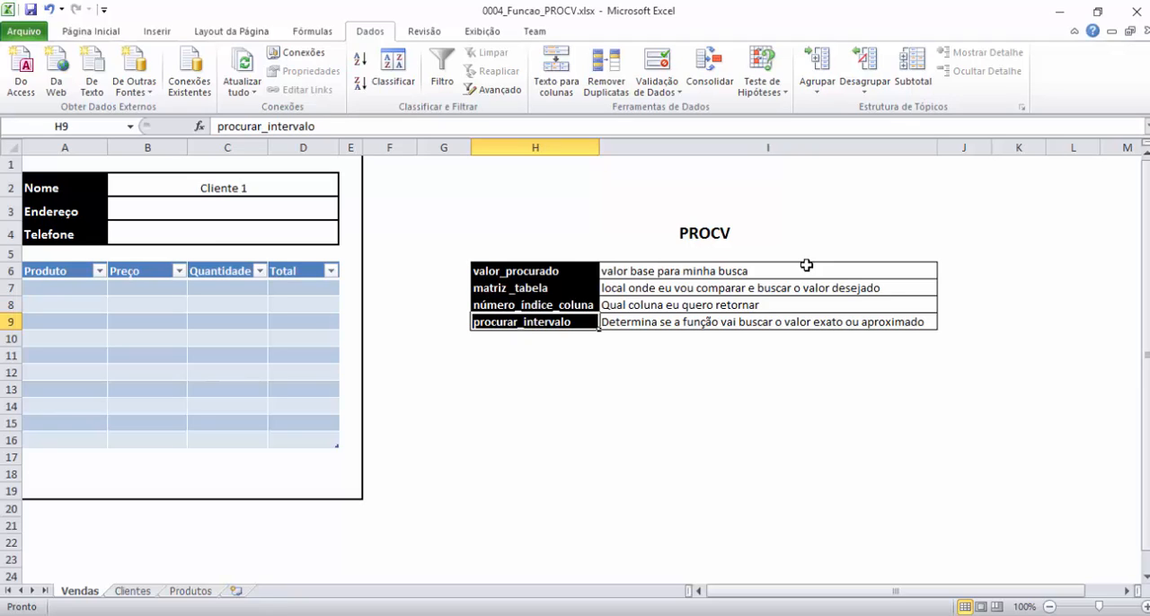
left_click(546, 267)
left_click(644, 270)
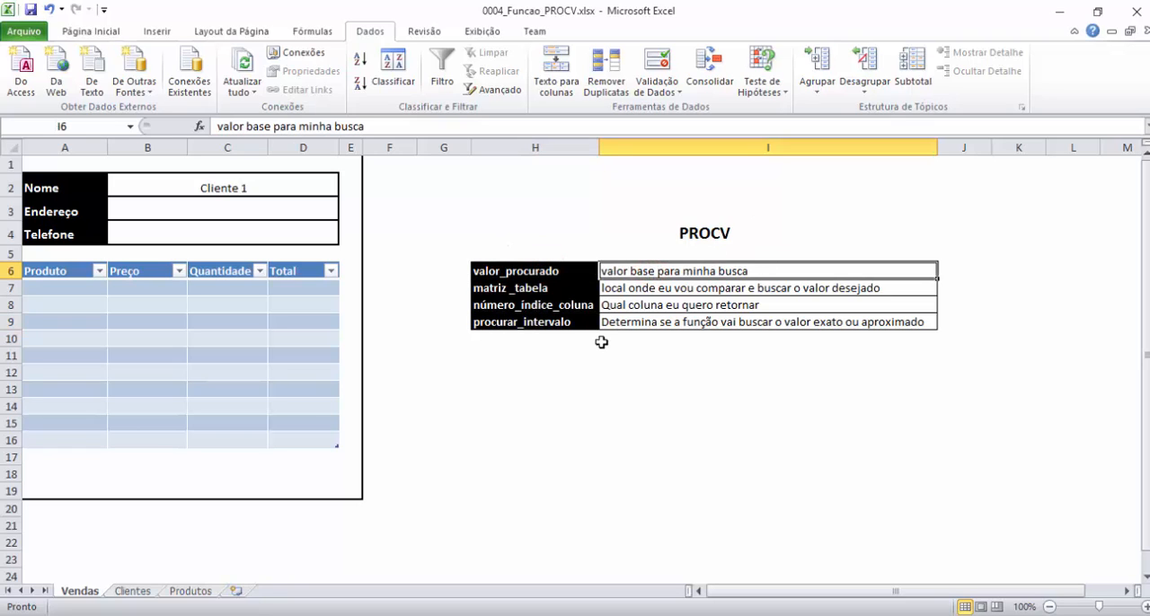
Bring up the PROCV function's argument hint by starting a formula in cell H11, and leave the cell empty.
left_click(576, 358)
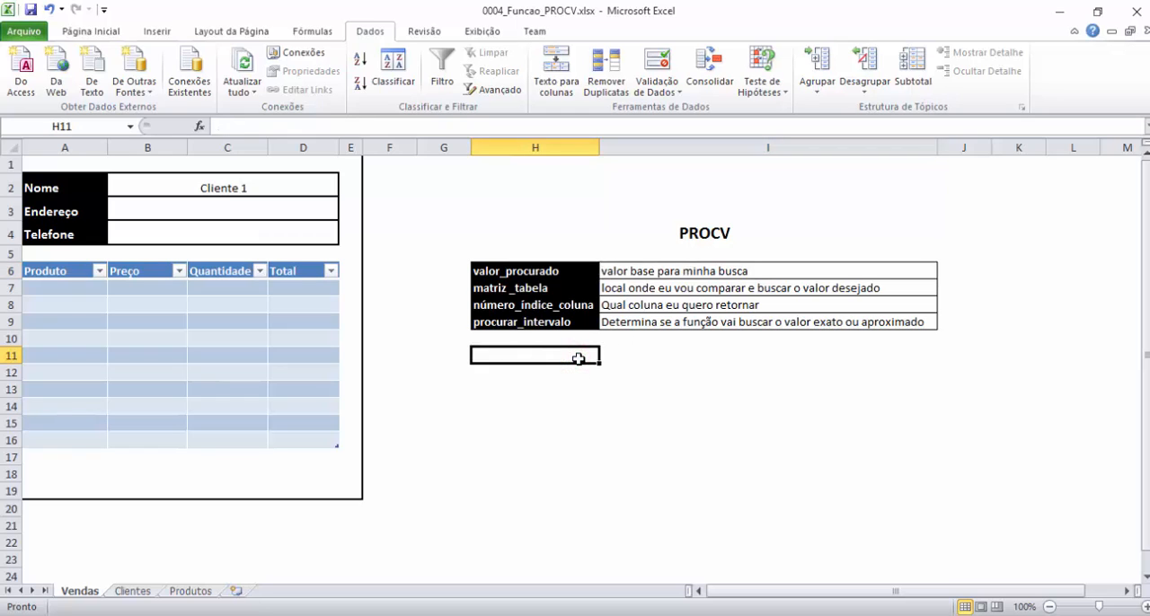
type("=procv")
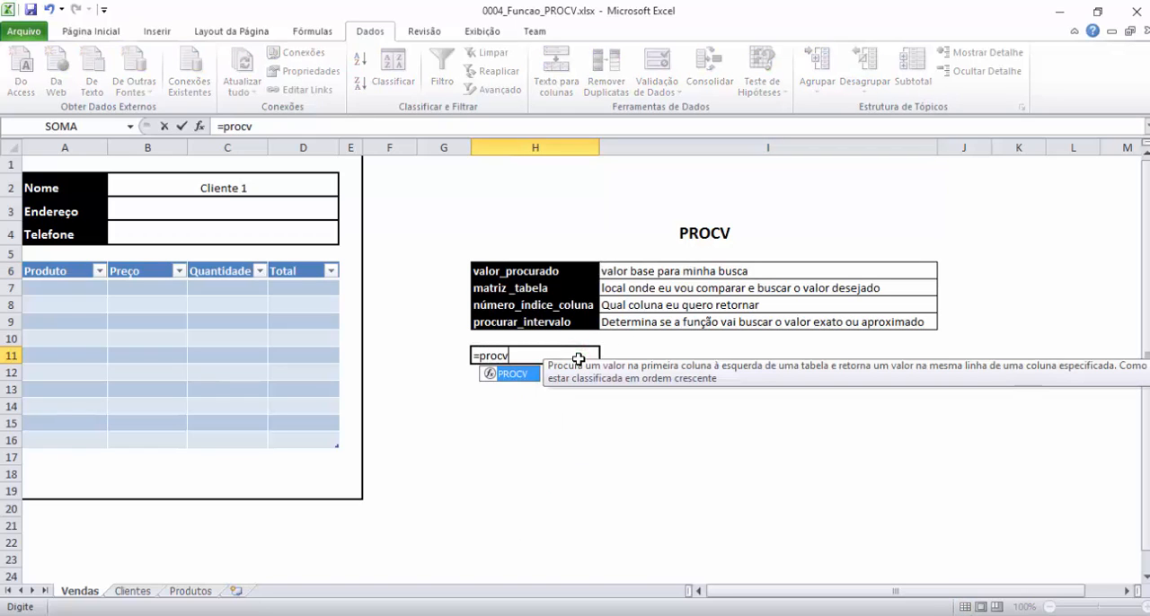
type("(")
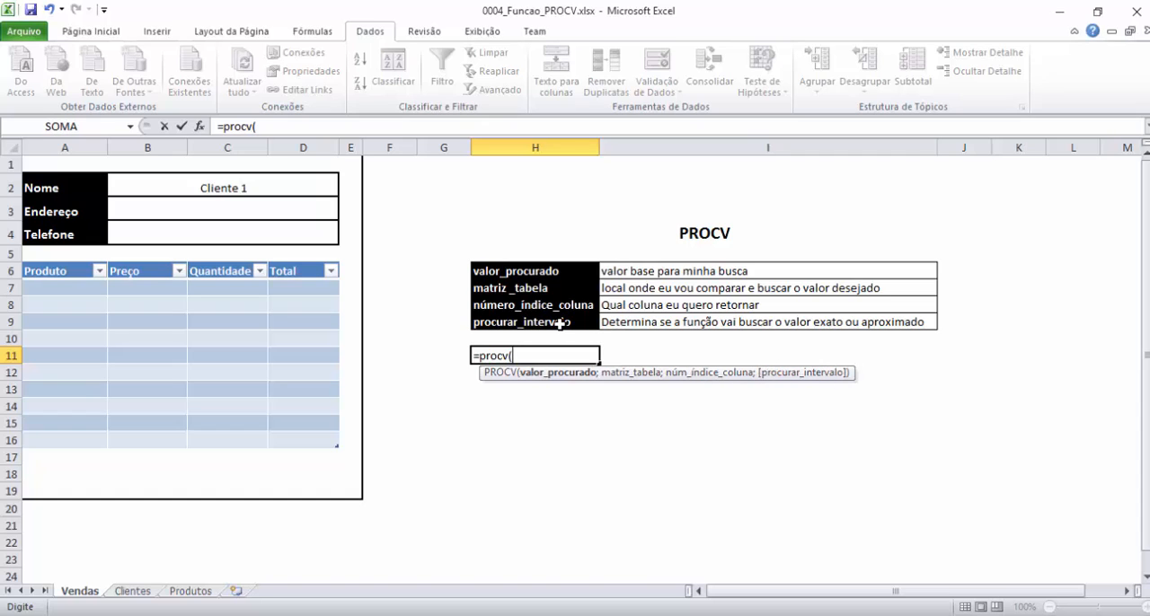
key("Escape")
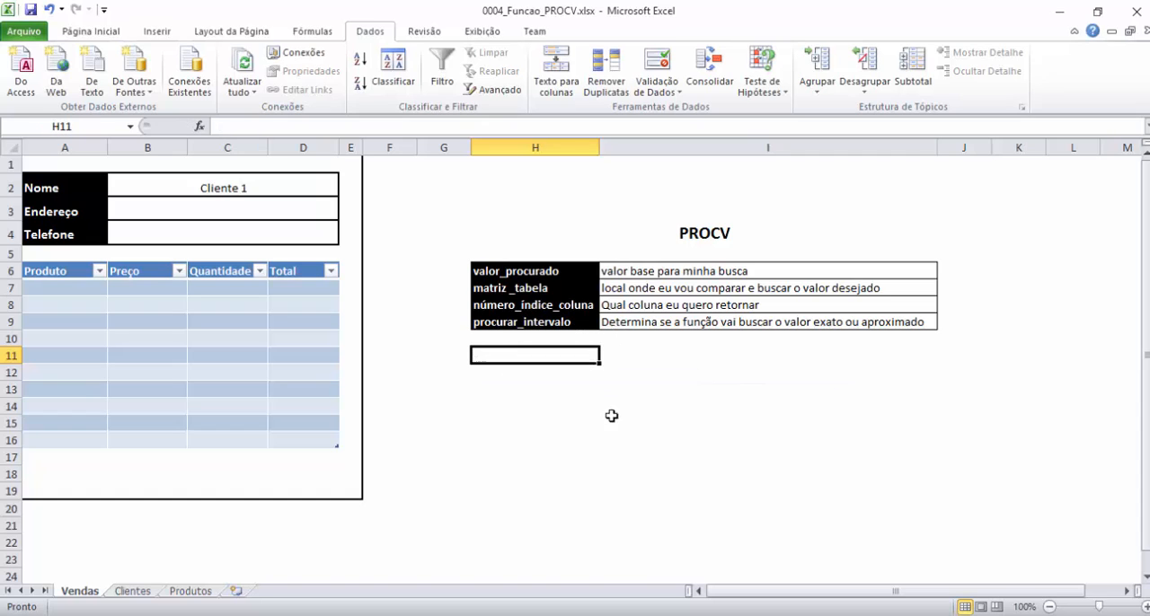
Relate the valor_procurado description to the Nome cell and the names on the Clientes sheet, ending on Vendas.
left_click(685, 272)
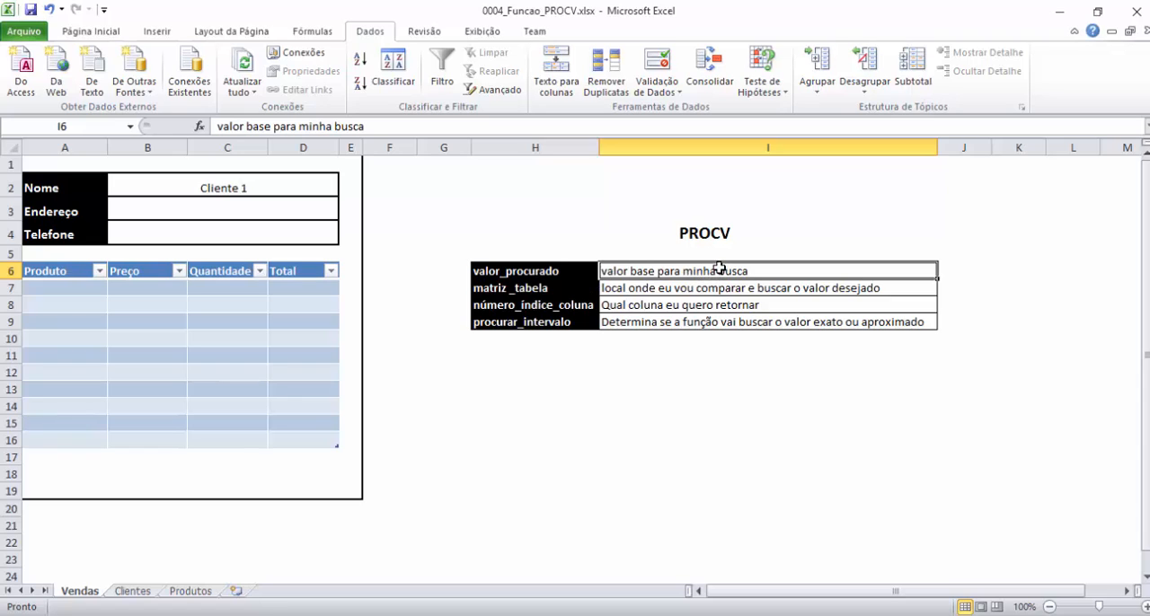
left_click(268, 182)
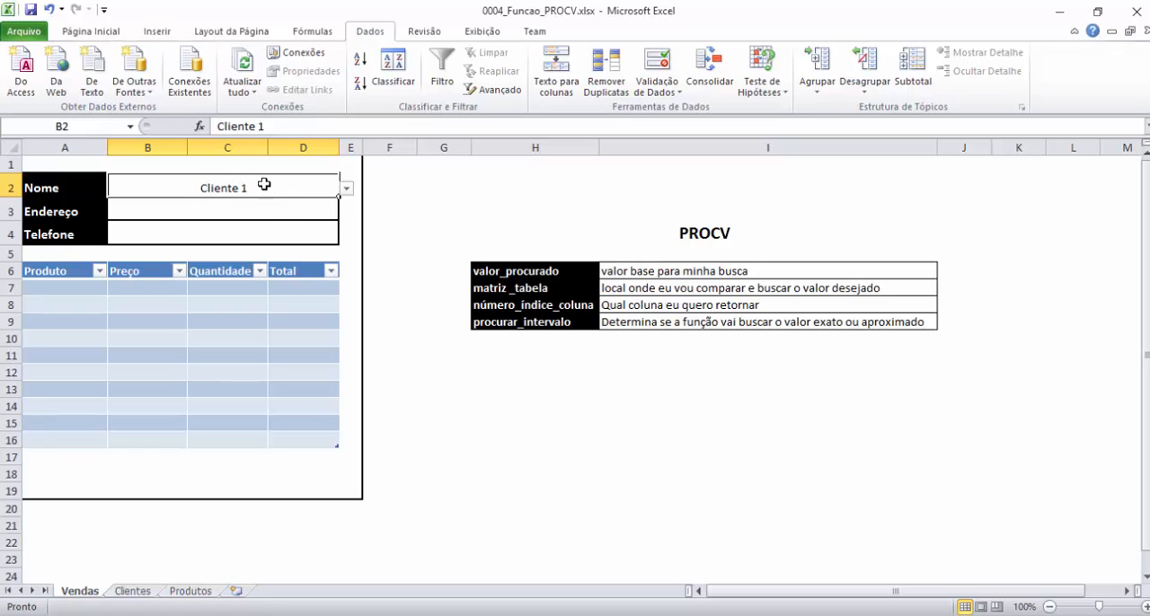
left_click(248, 214)
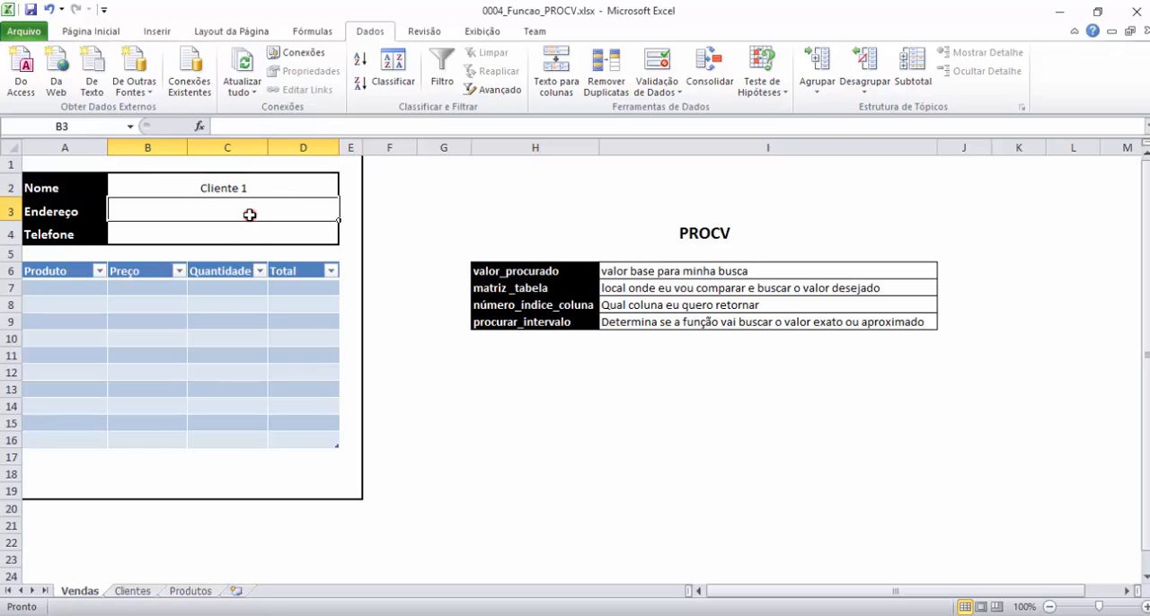
left_click(249, 188)
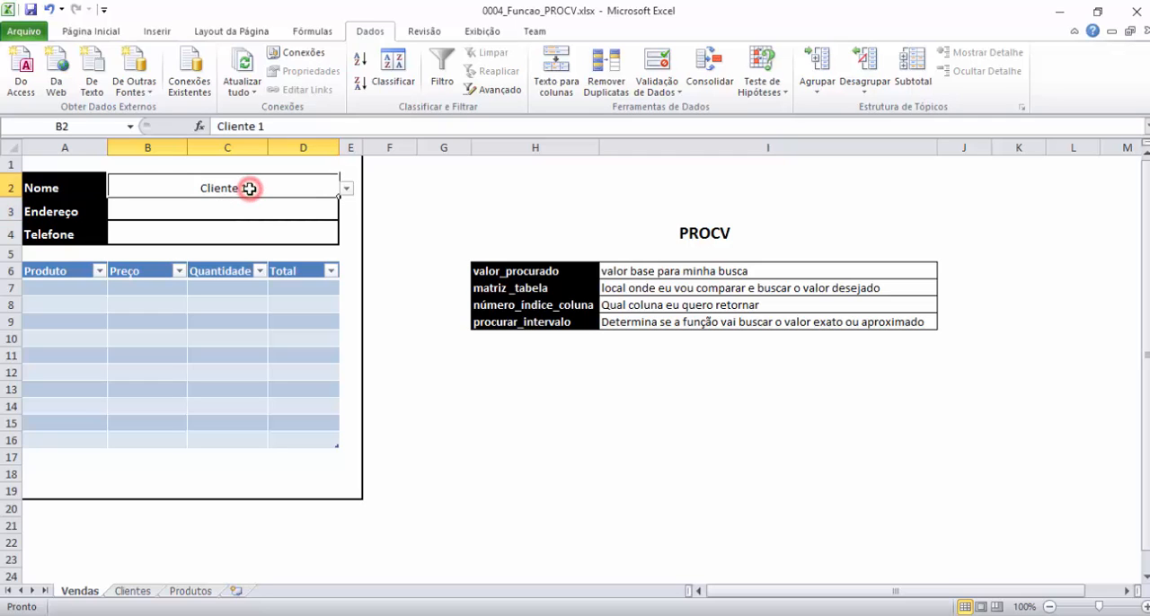
left_click(132, 591)
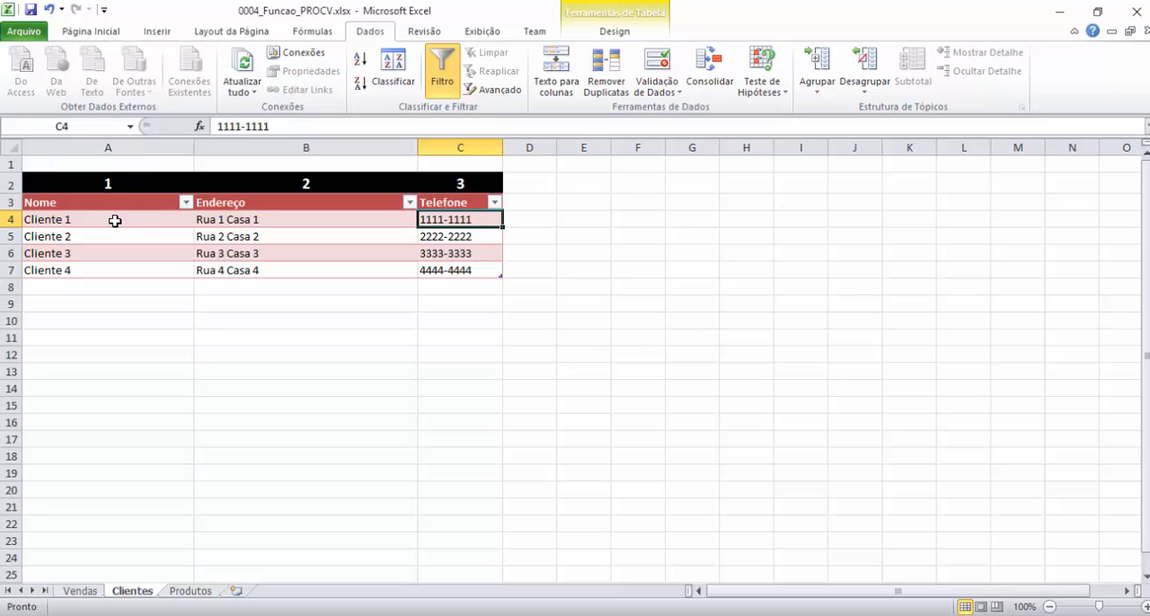
left_click(80, 591)
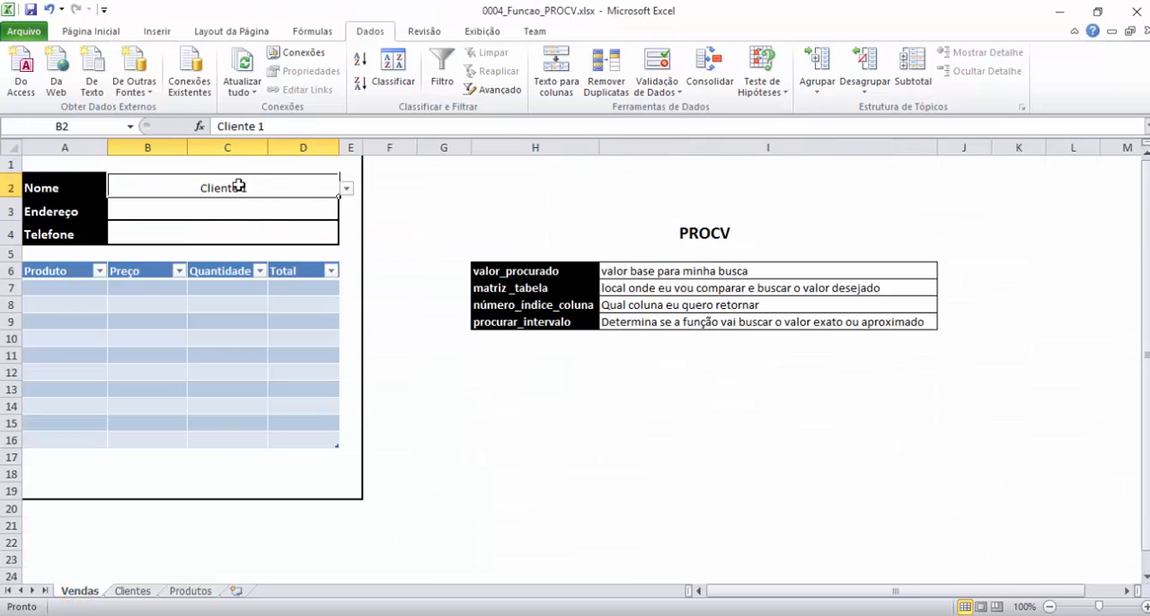
Choose Cliente 2 from the Nome cell's list on Vendas and go to the Endereço cell.
left_click(345, 189)
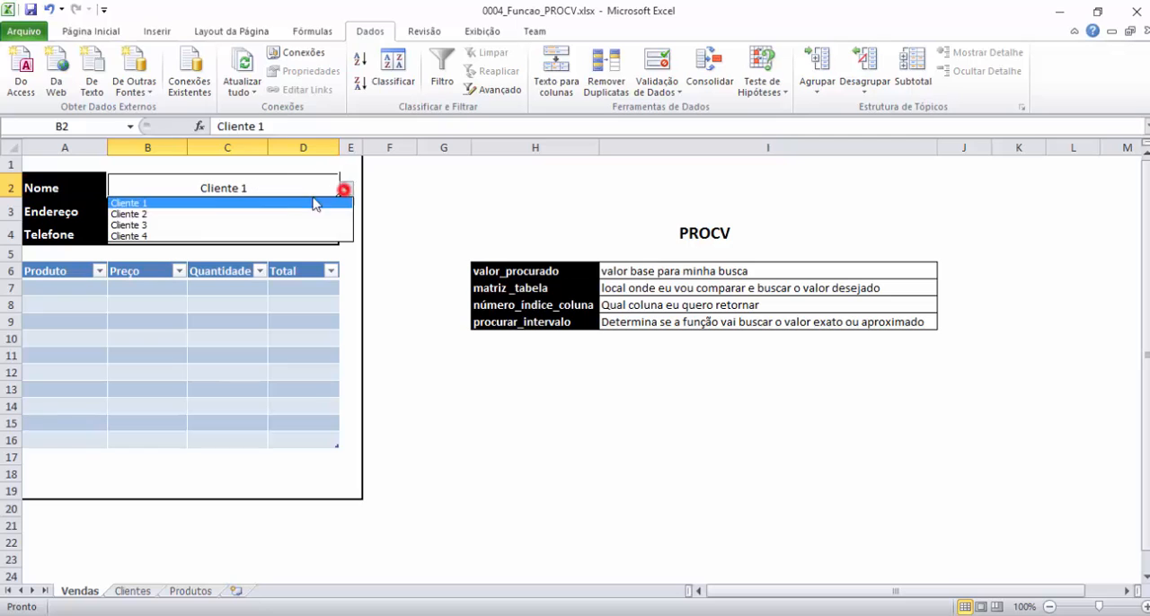
left_click(197, 213)
left_click(263, 211)
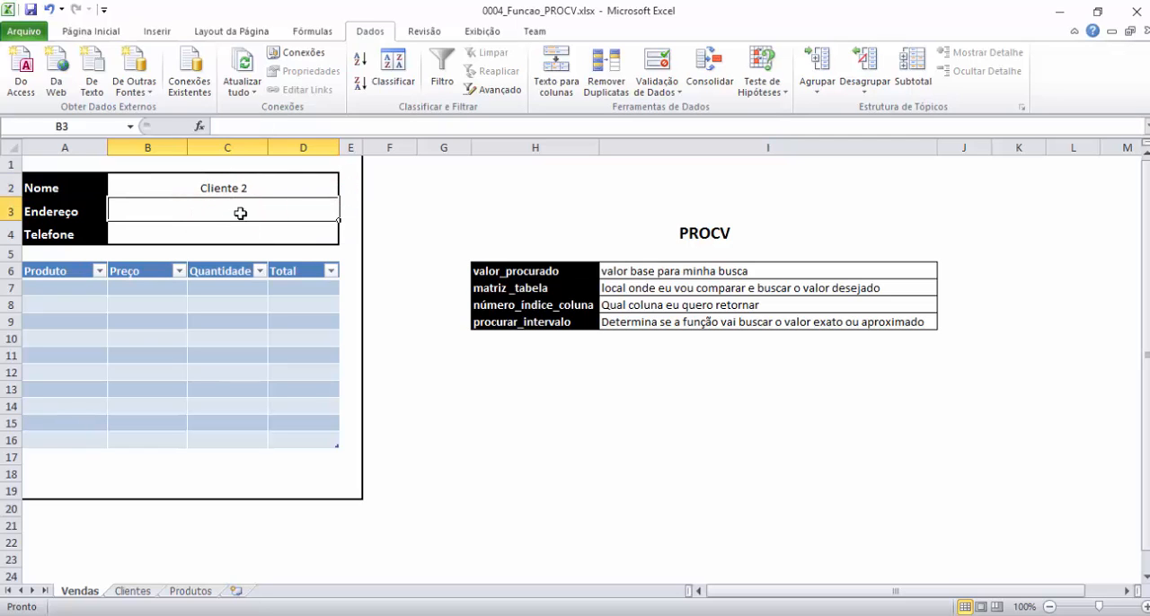
Locate Cliente 2 in the Clientes table and compare it with the Nome cell, ending on Vendas.
left_click(132, 591)
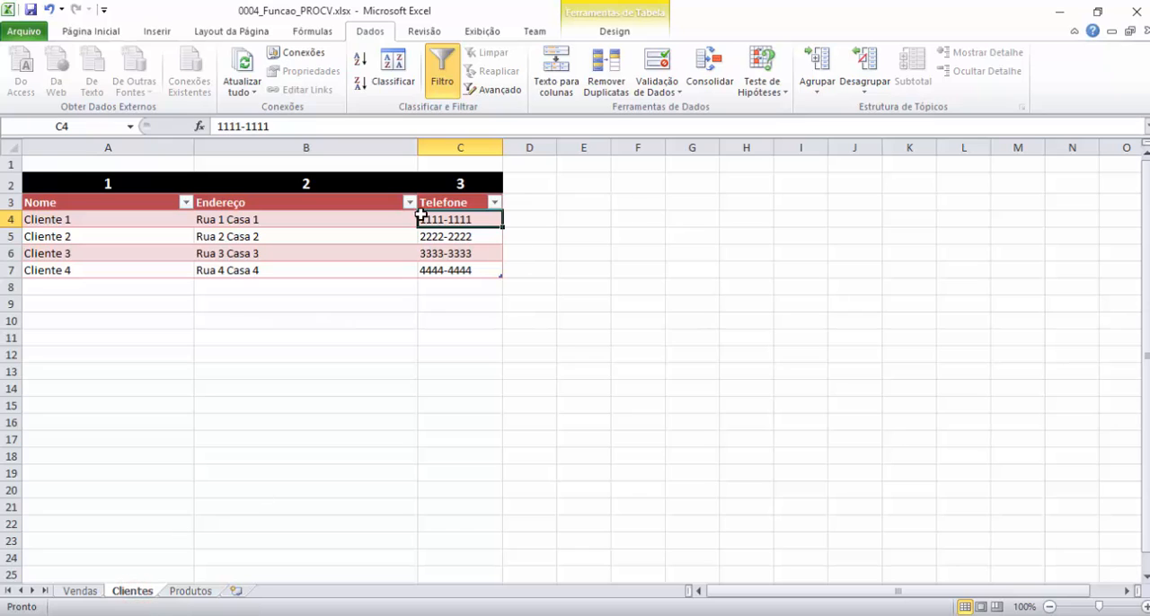
left_click(80, 236)
left_click(80, 591)
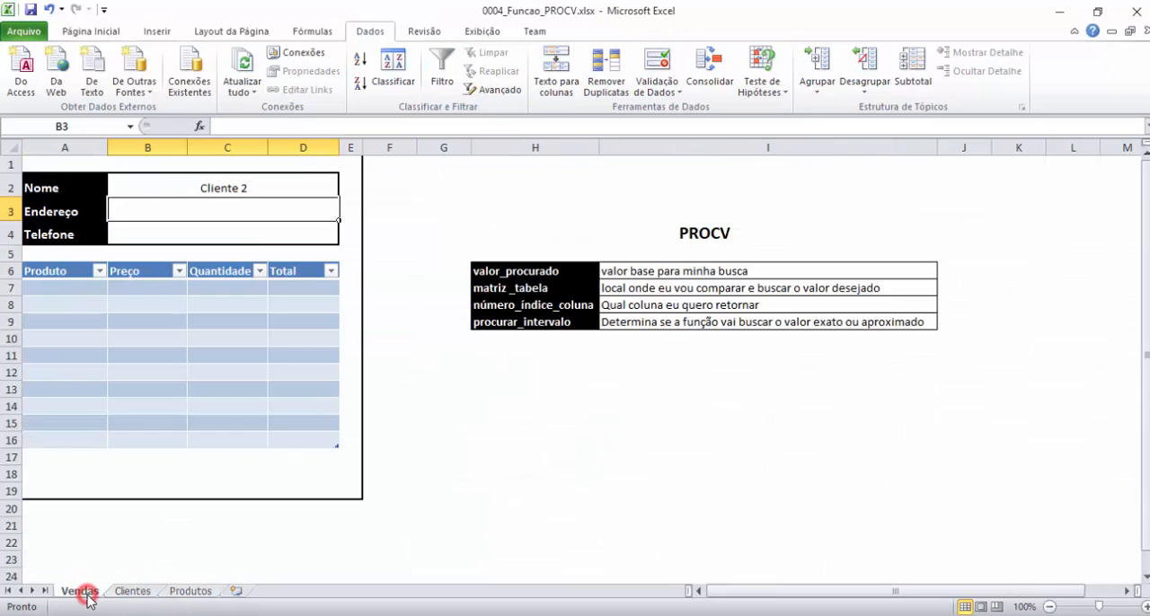
left_click(233, 186)
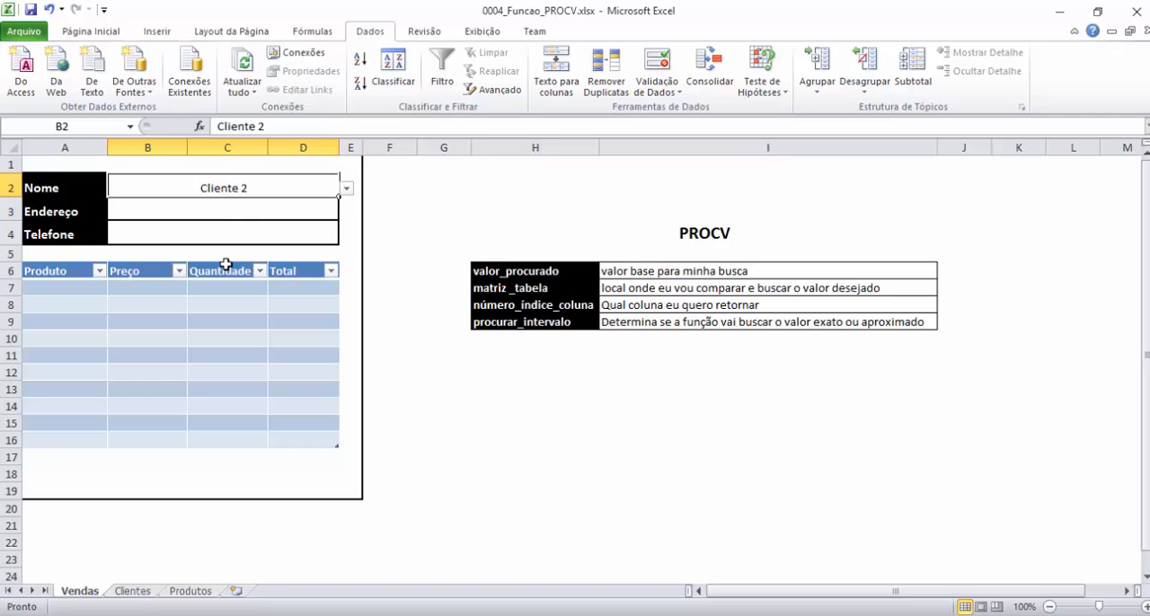
left_click(134, 592)
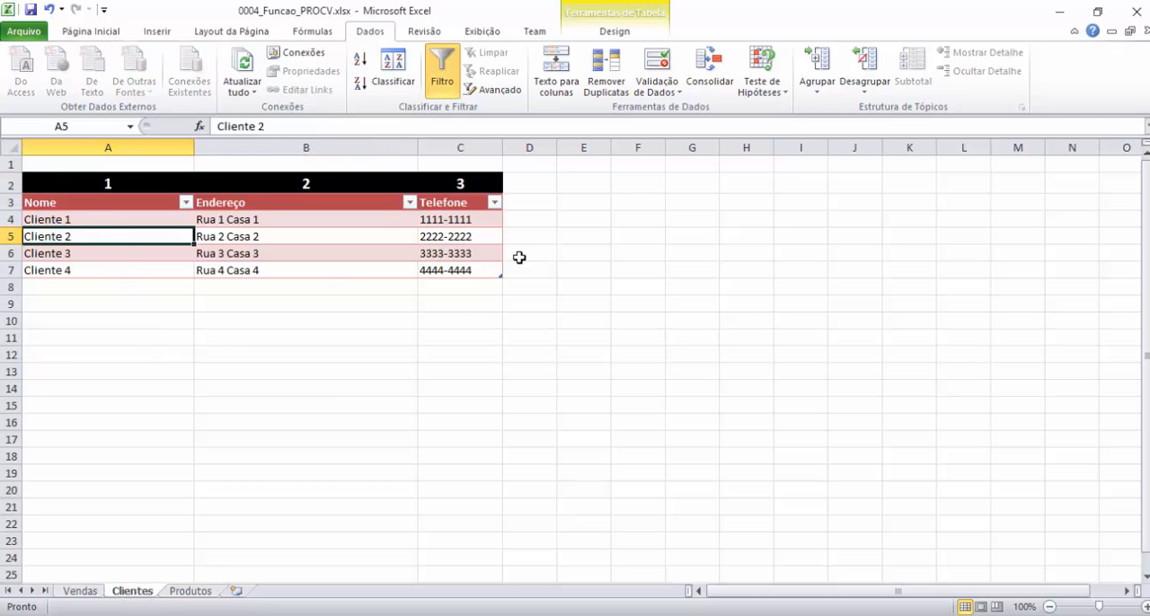
left_click(82, 592)
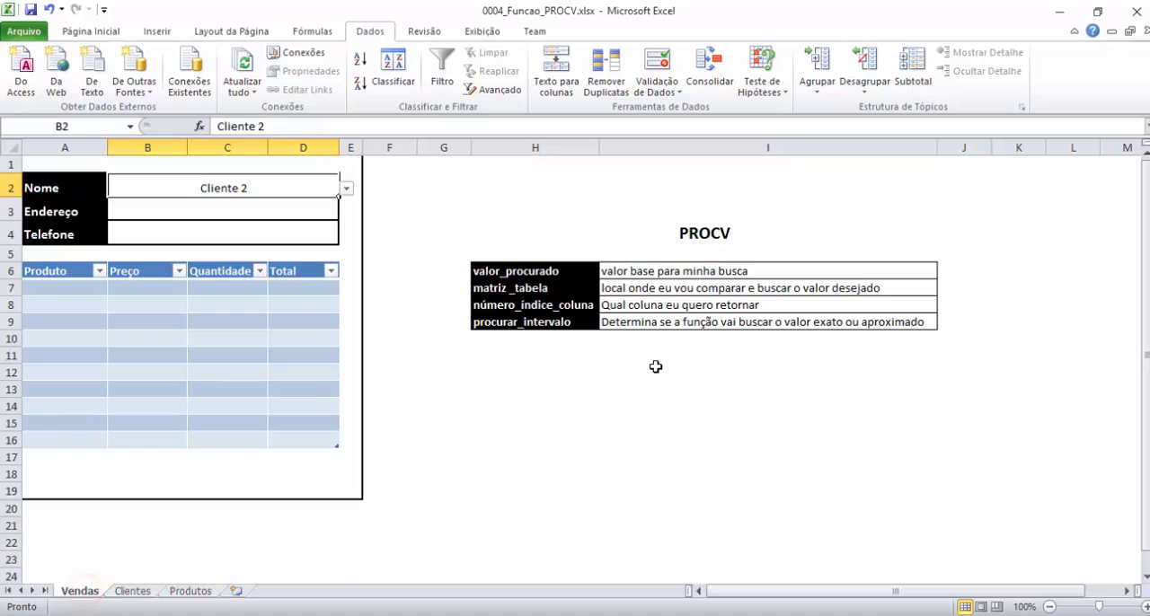
Examine the matriz_tabela description and the matching client data range A4:C7 on Clientes, including the Nome filter options, and return to Vendas.
left_click(759, 291)
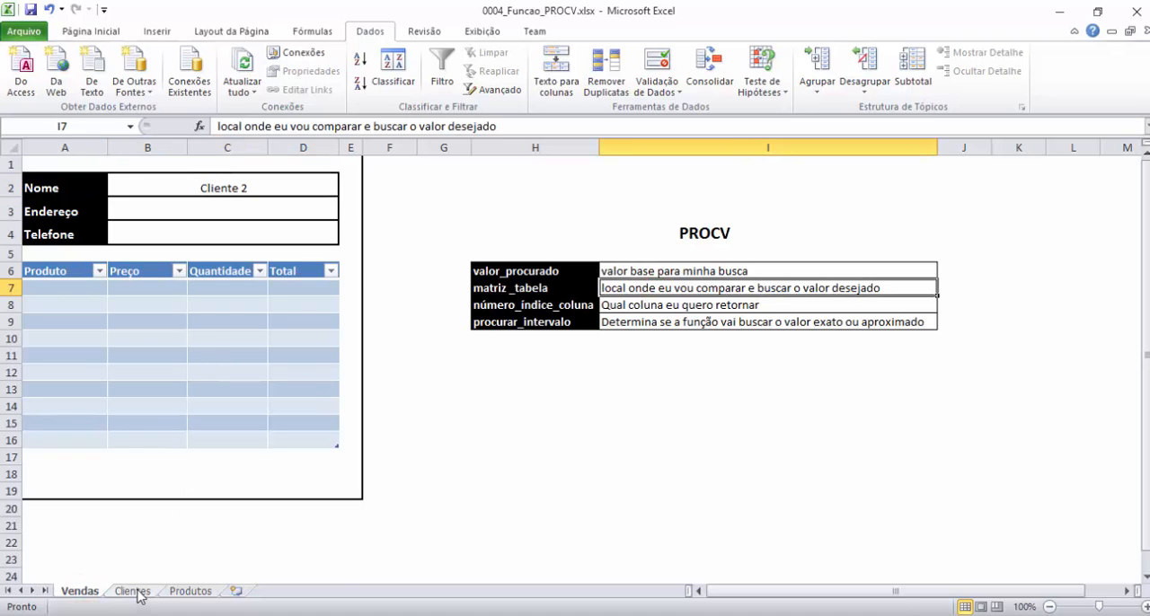
left_click(233, 190)
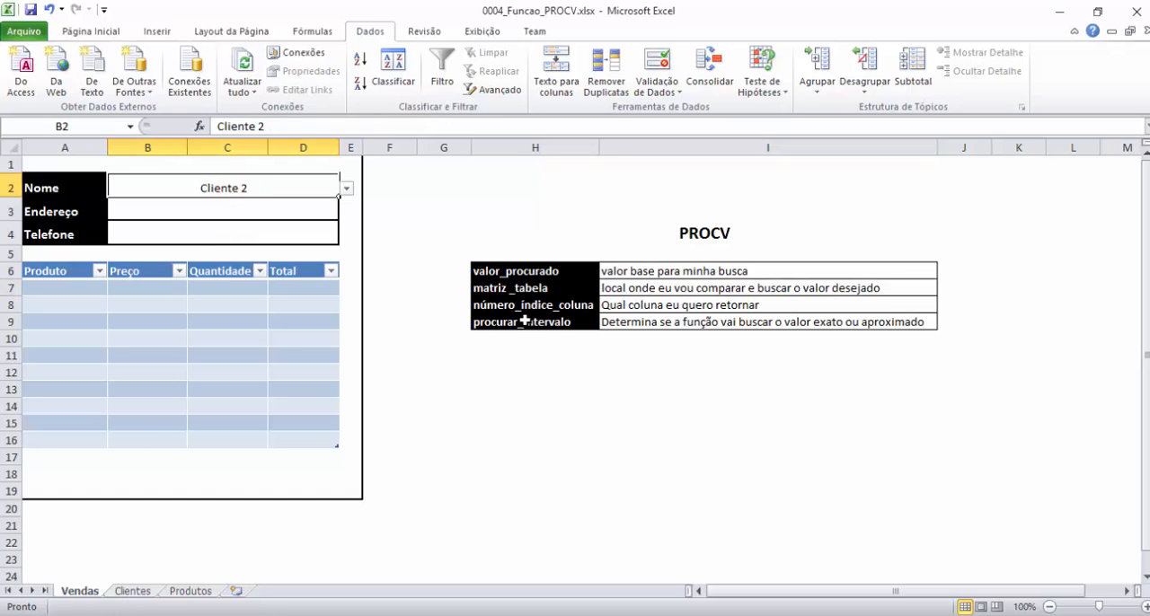
left_click(128, 591)
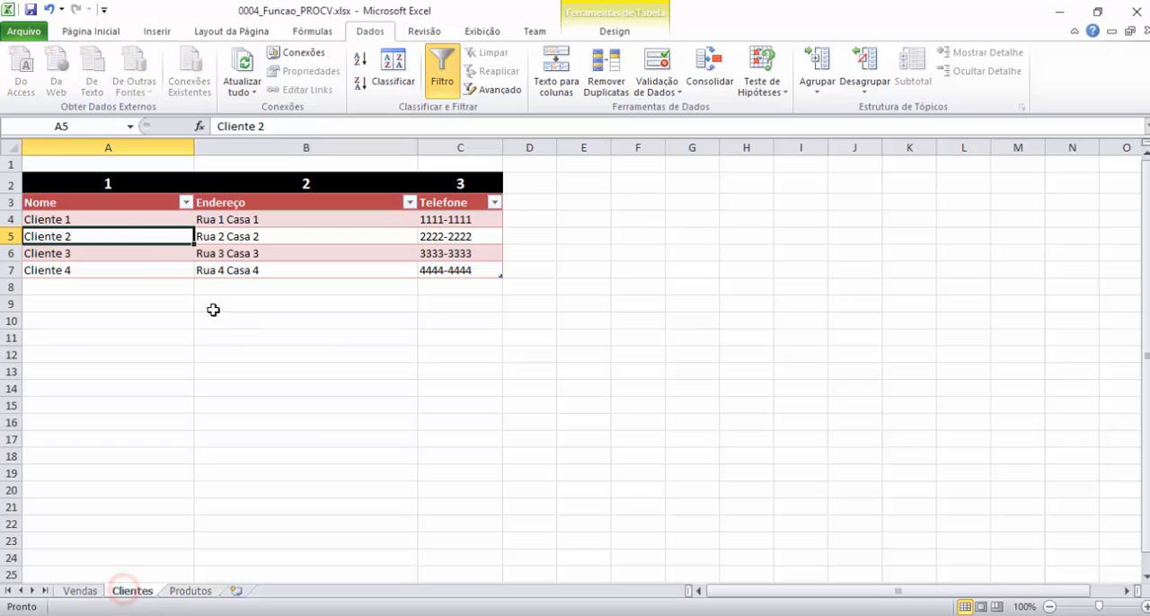
left_click_drag(45, 216, 450, 263)
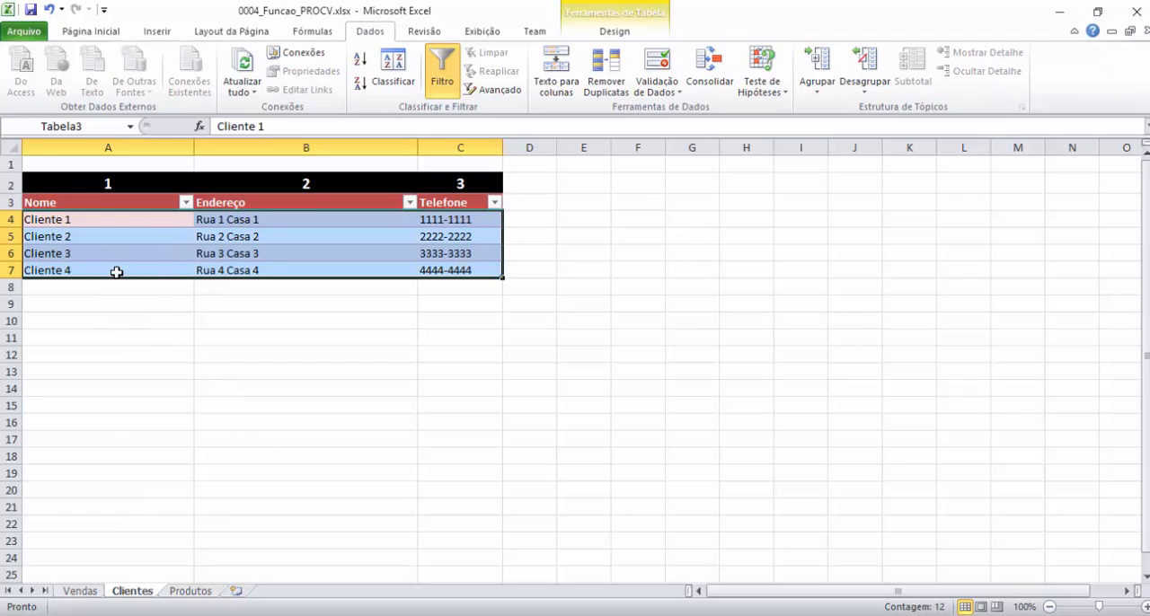
left_click(133, 220)
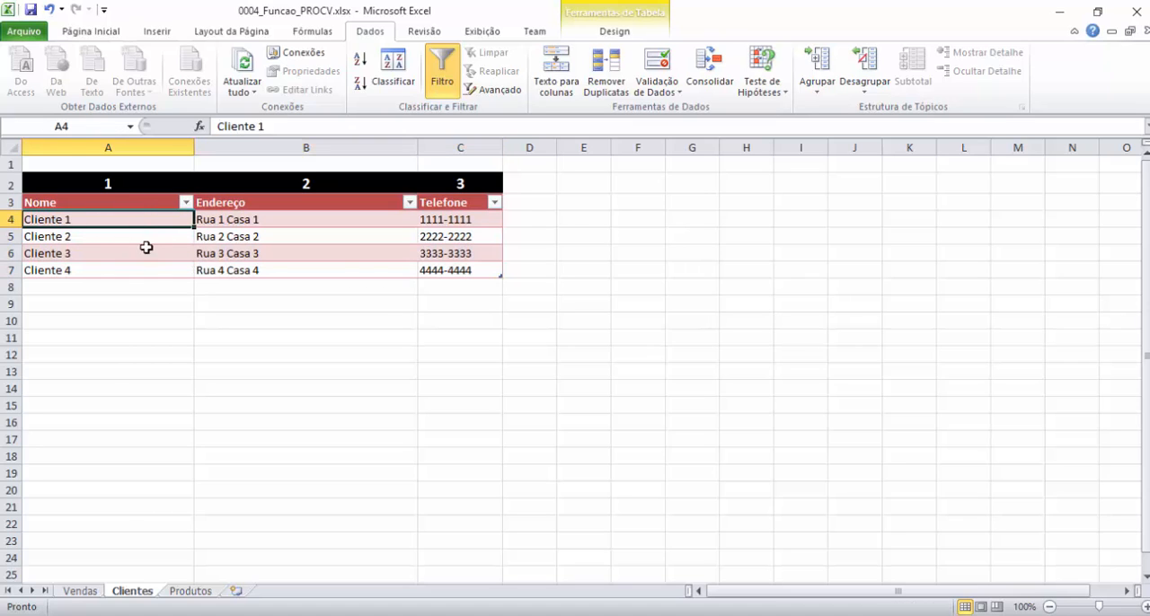
left_click(186, 202)
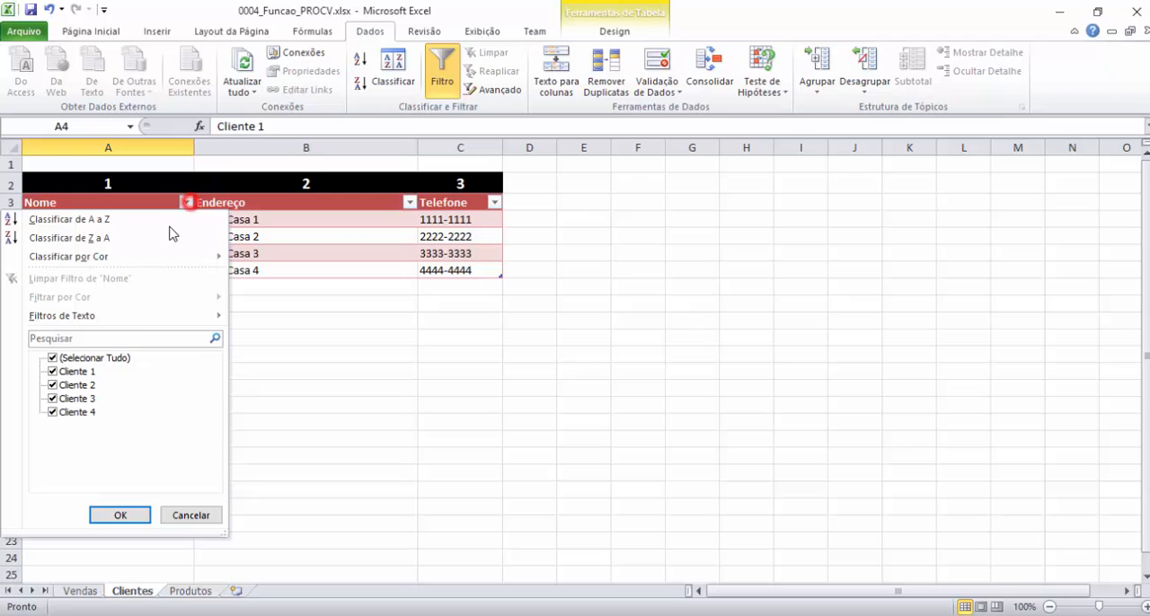
left_click(289, 350)
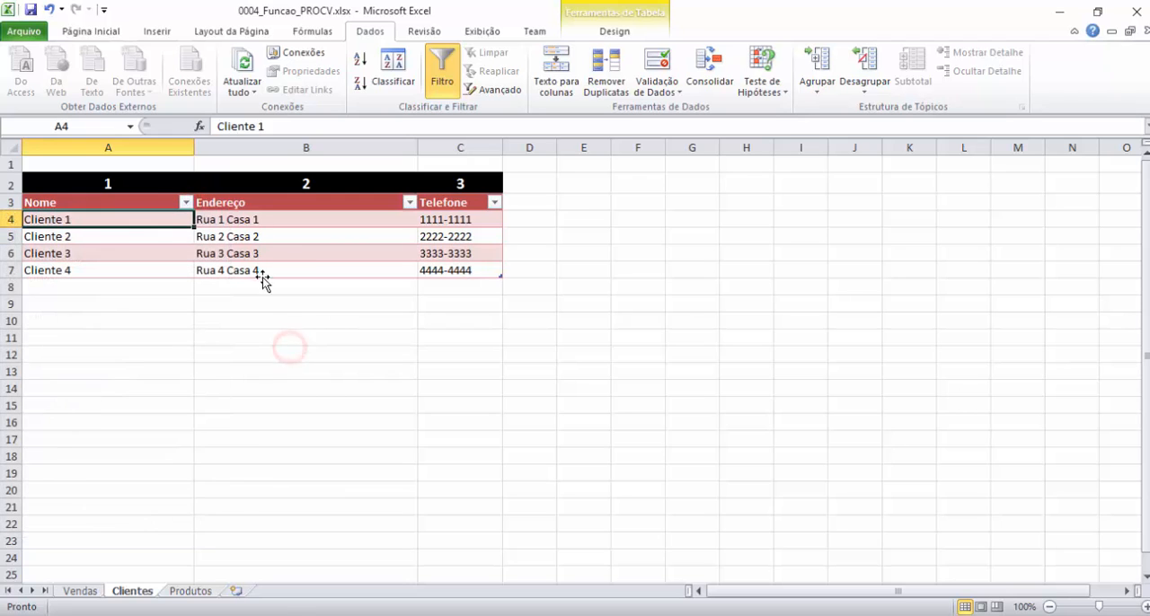
left_click(80, 591)
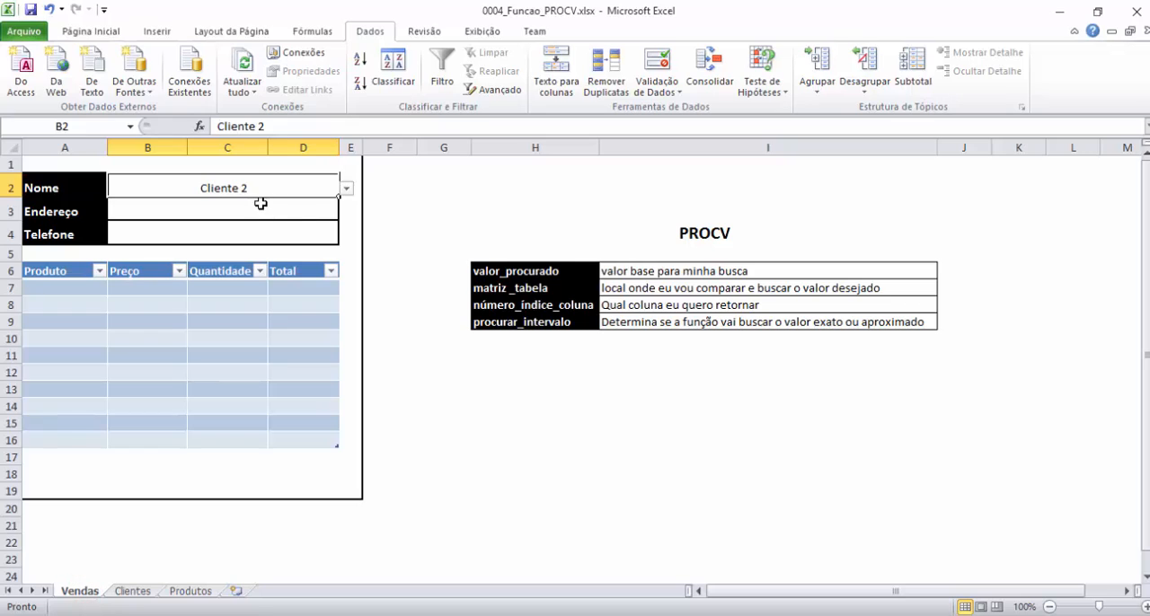
Relate the número_índice_coluna description to the Endereço field, ending with cell B3 selected.
left_click(264, 211)
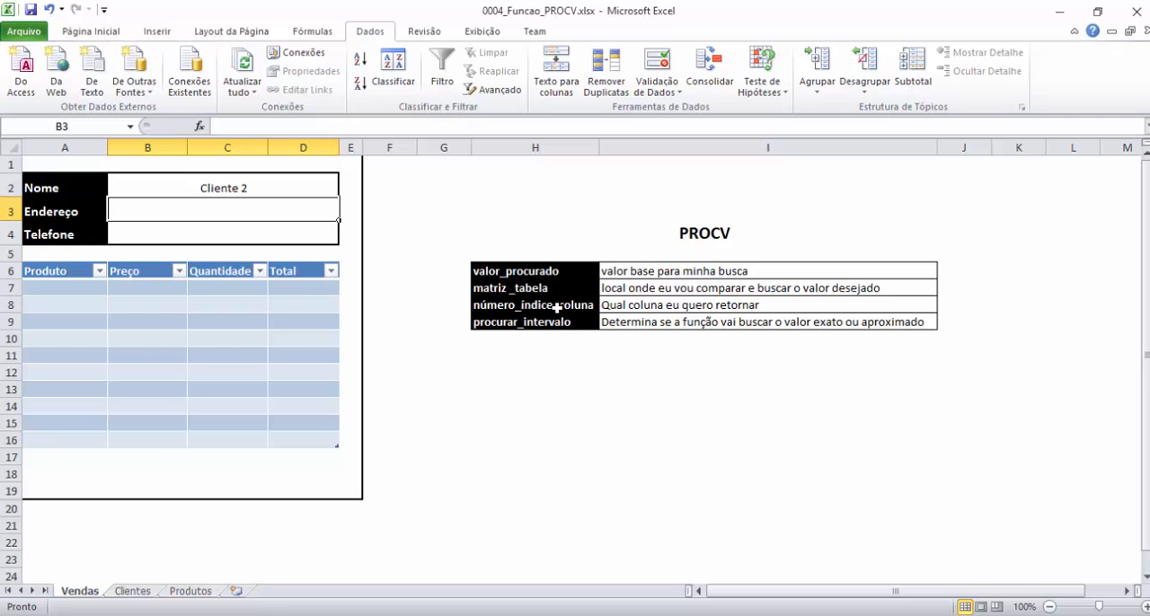
left_click(660, 310)
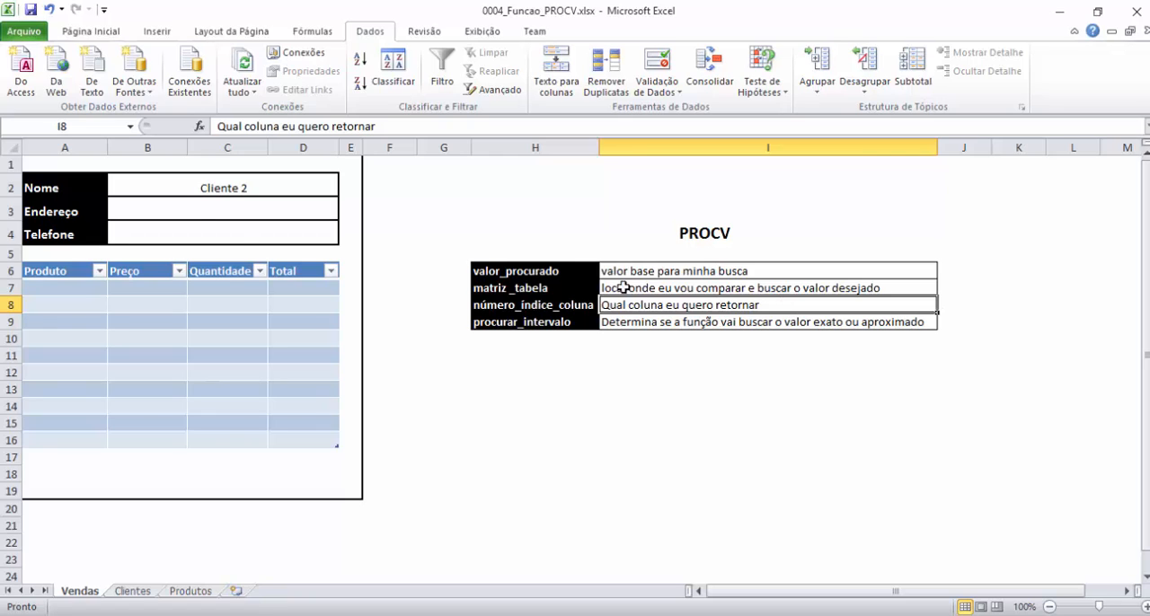
left_click(190, 208)
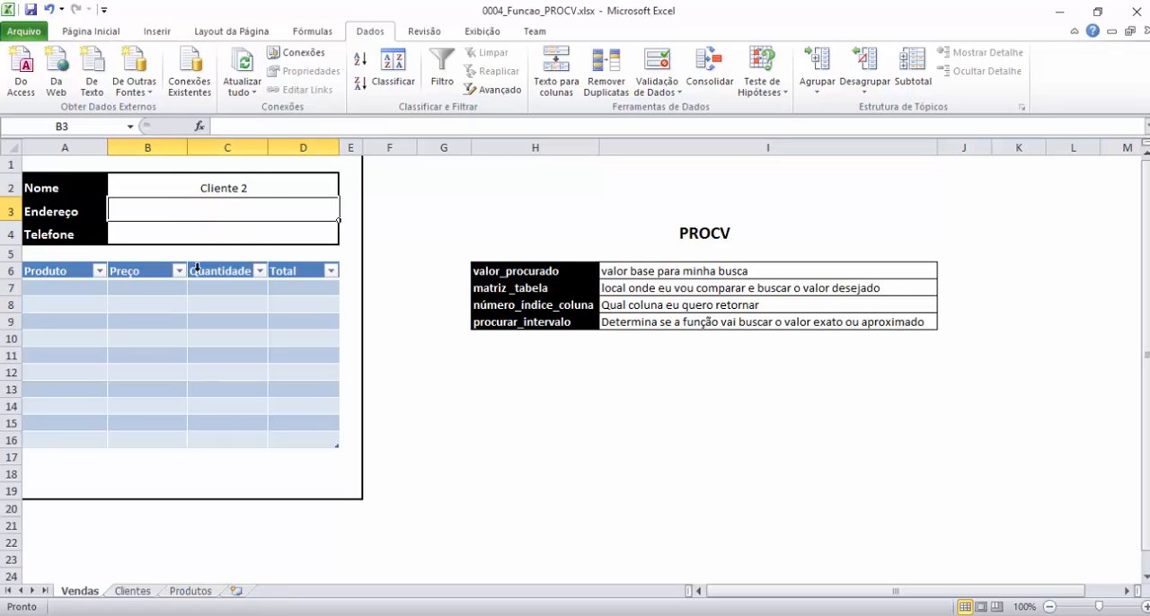
Examine the column numbers 1, 2 and 3 above the table on Clientes and return to Vendas.
left_click(132, 591)
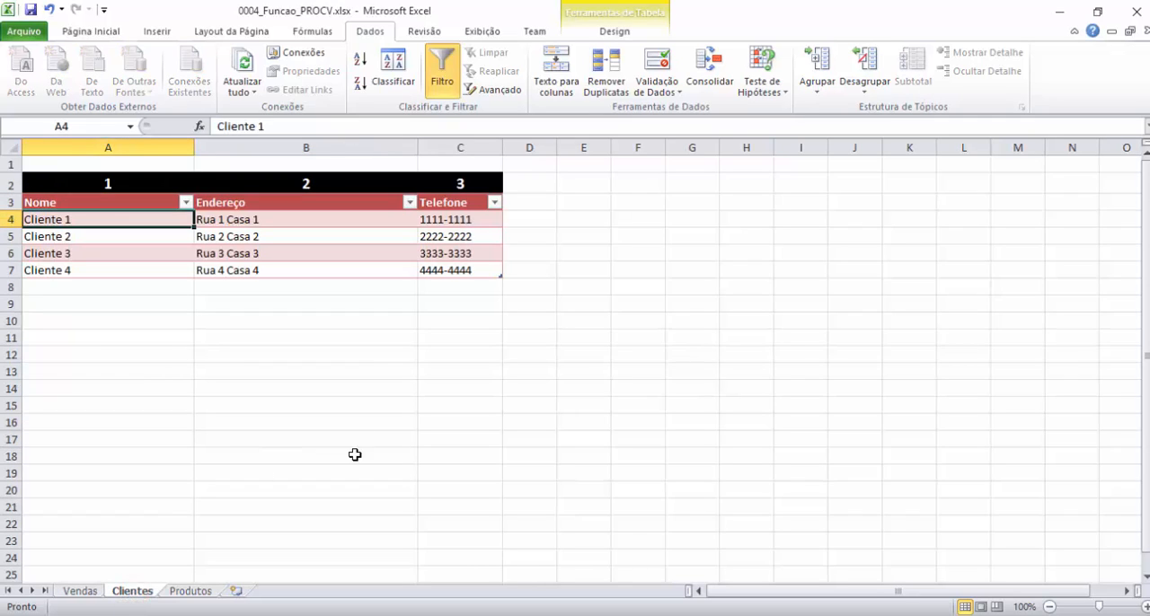
left_click(106, 180)
left_click(257, 181)
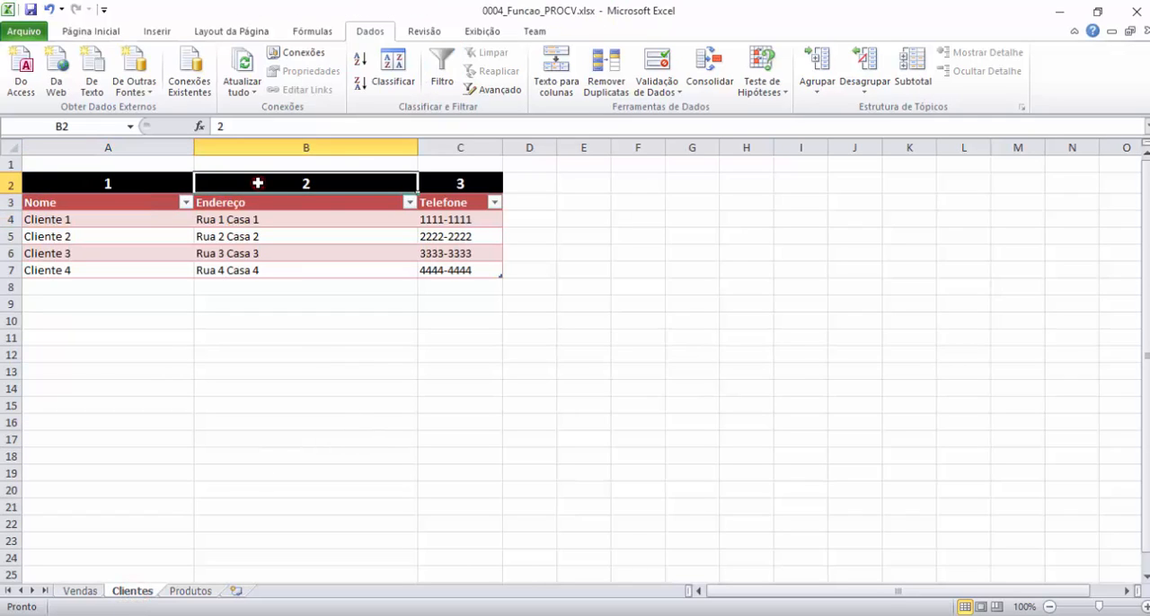
left_click(449, 183)
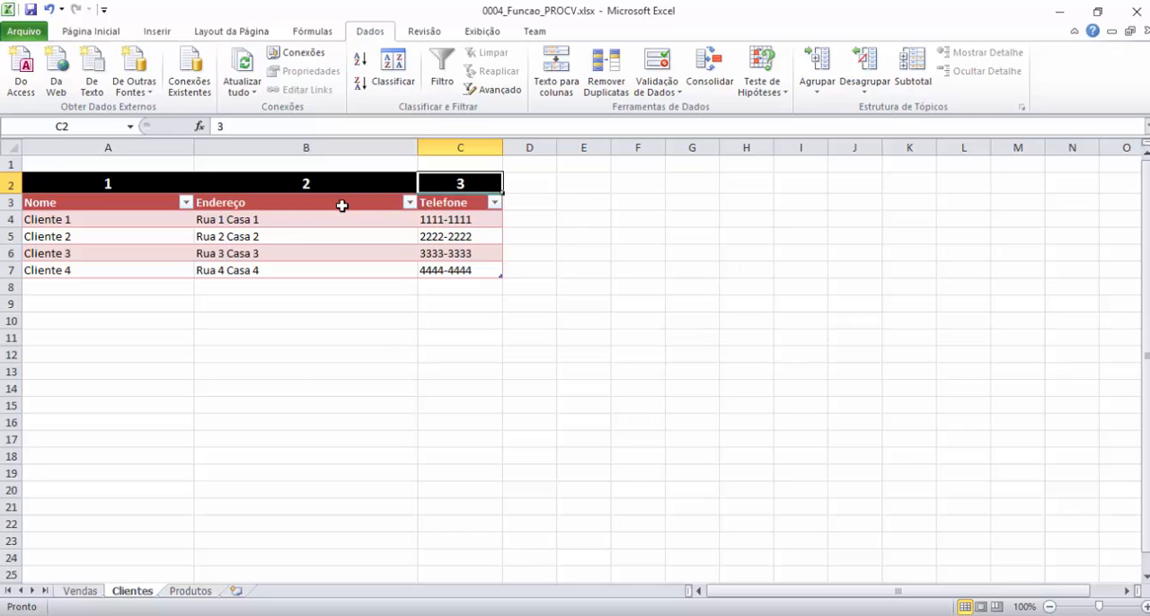
left_click(79, 591)
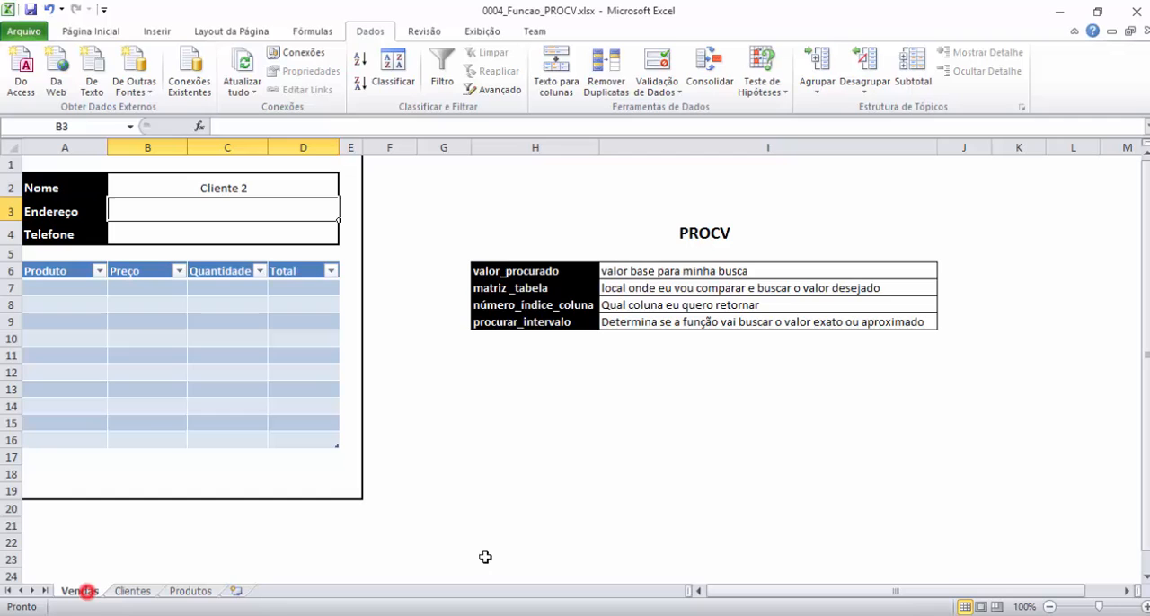
Match the número_índice_coluna argument for the Endereço field with column number 2 on Clientes, ending on Vendas.
left_click(522, 306)
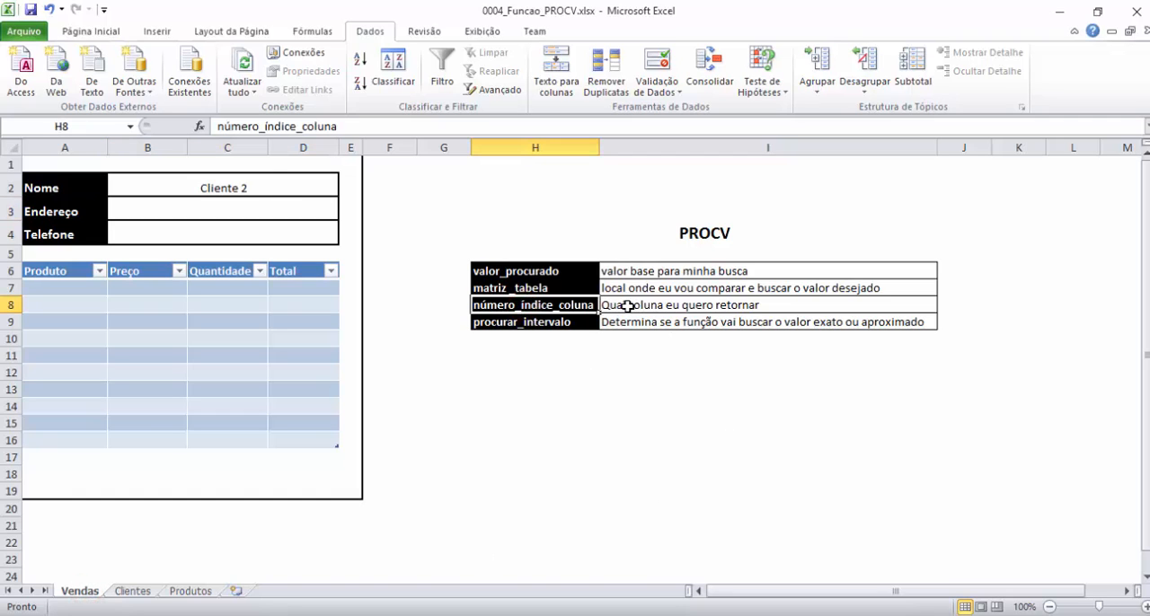
left_click(135, 208)
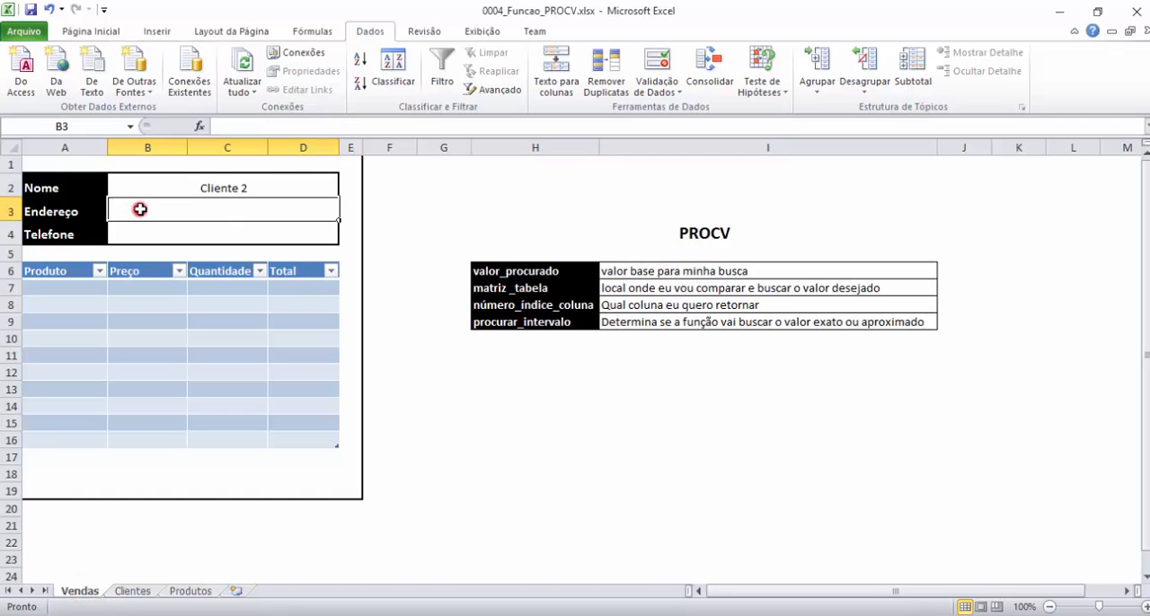
left_click(235, 185)
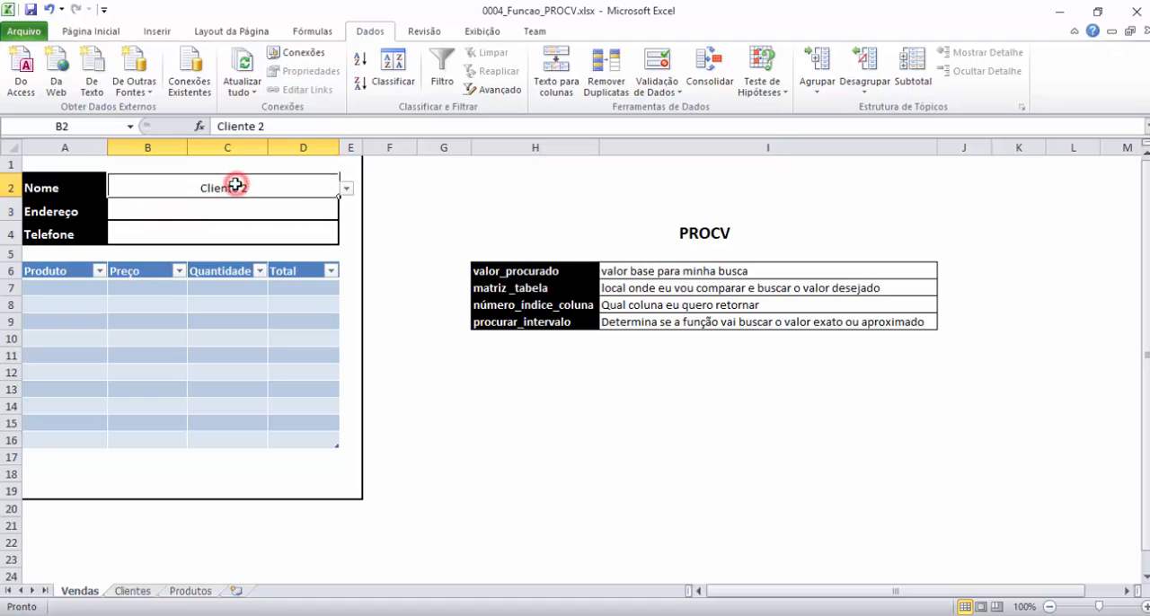
left_click(133, 591)
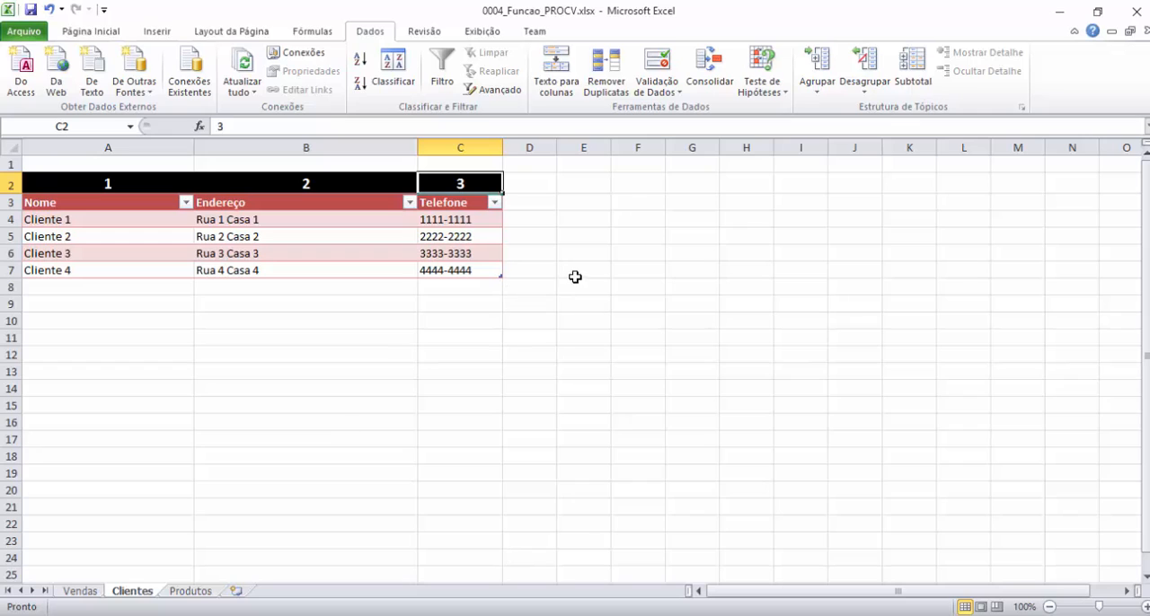
left_click(239, 202)
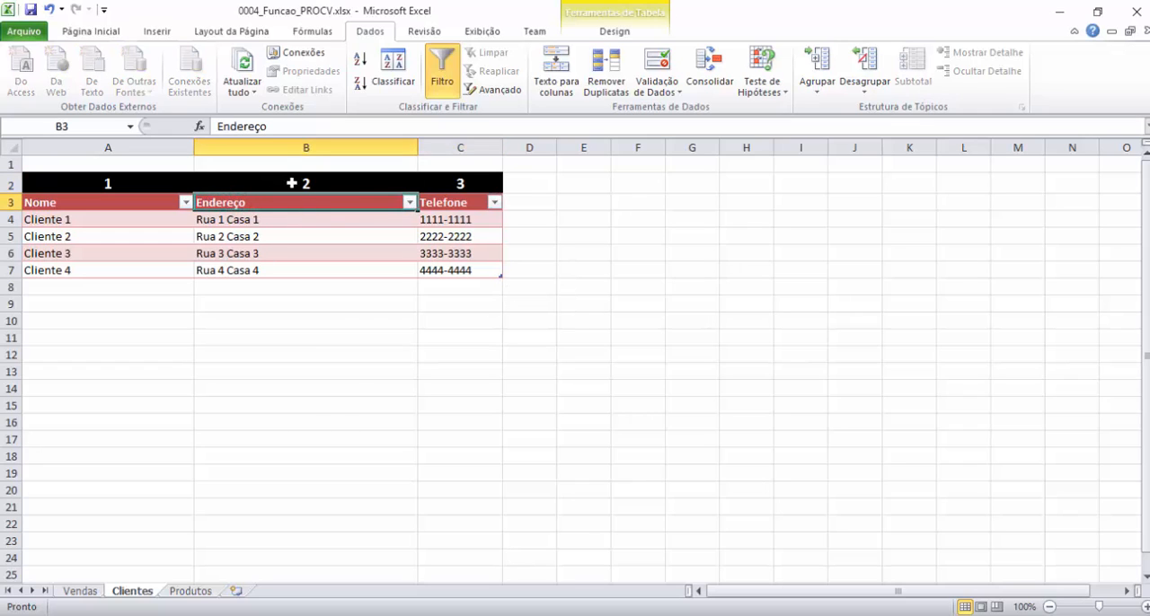
left_click(292, 183)
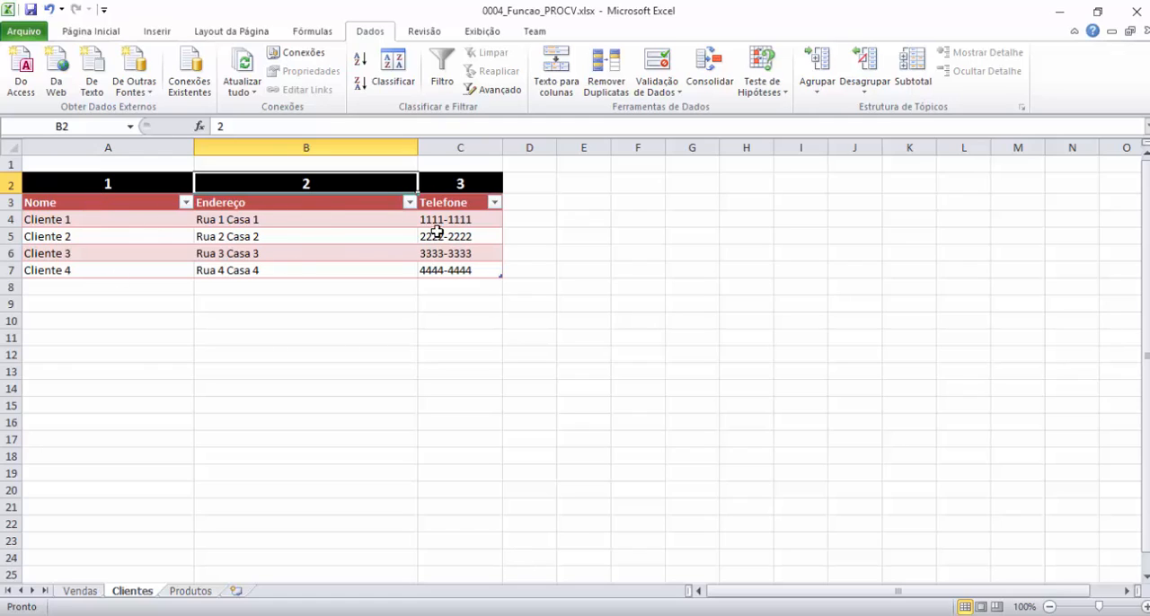
left_click(79, 592)
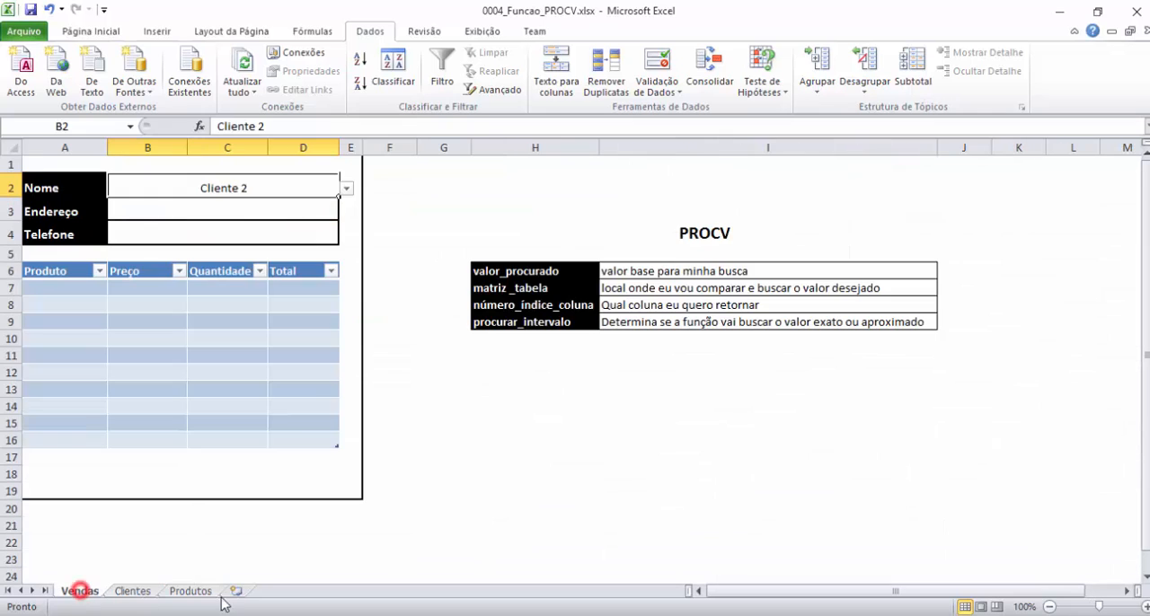
Review the número_índice_coluna description and match the Telefone field with column number 3 on Clientes, ending on Vendas.
left_click(645, 306)
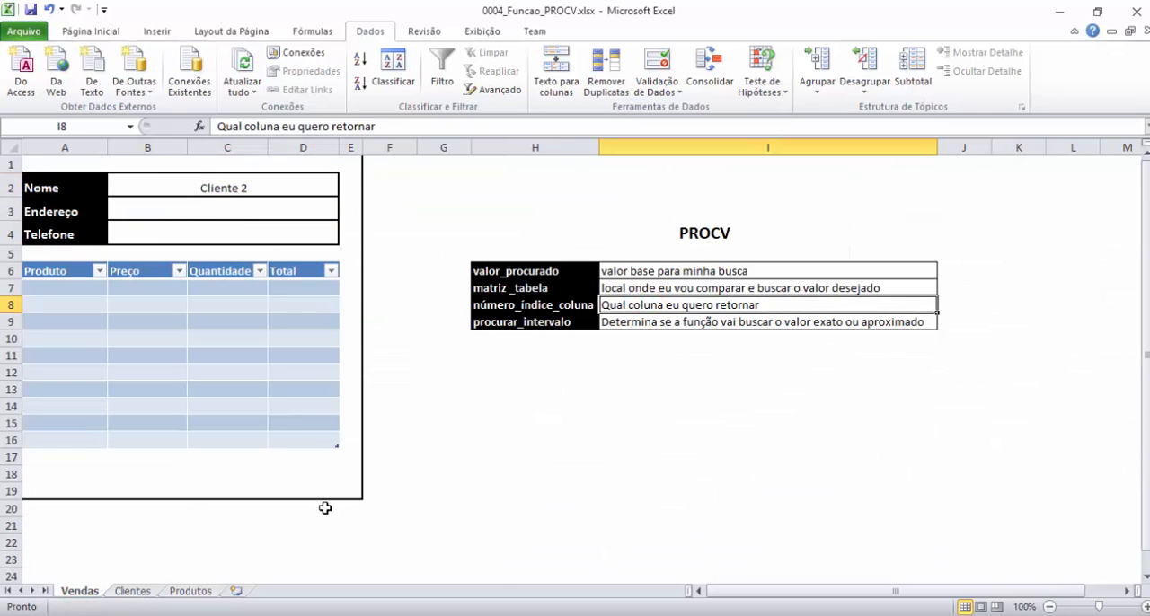
left_click(132, 592)
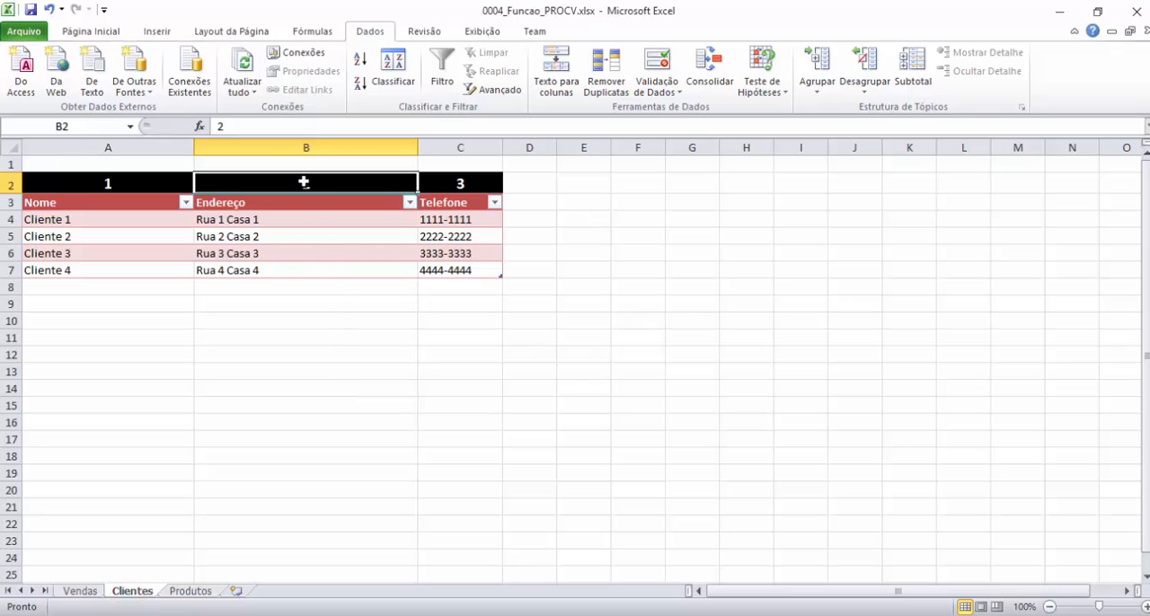
left_click(82, 592)
left_click(186, 238)
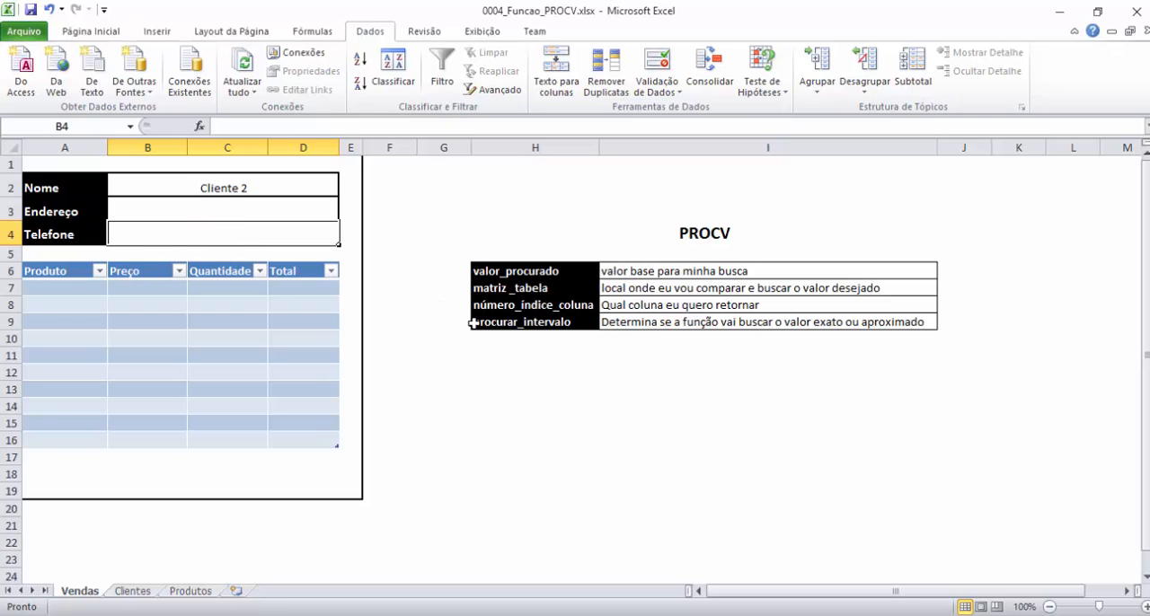
left_click(135, 591)
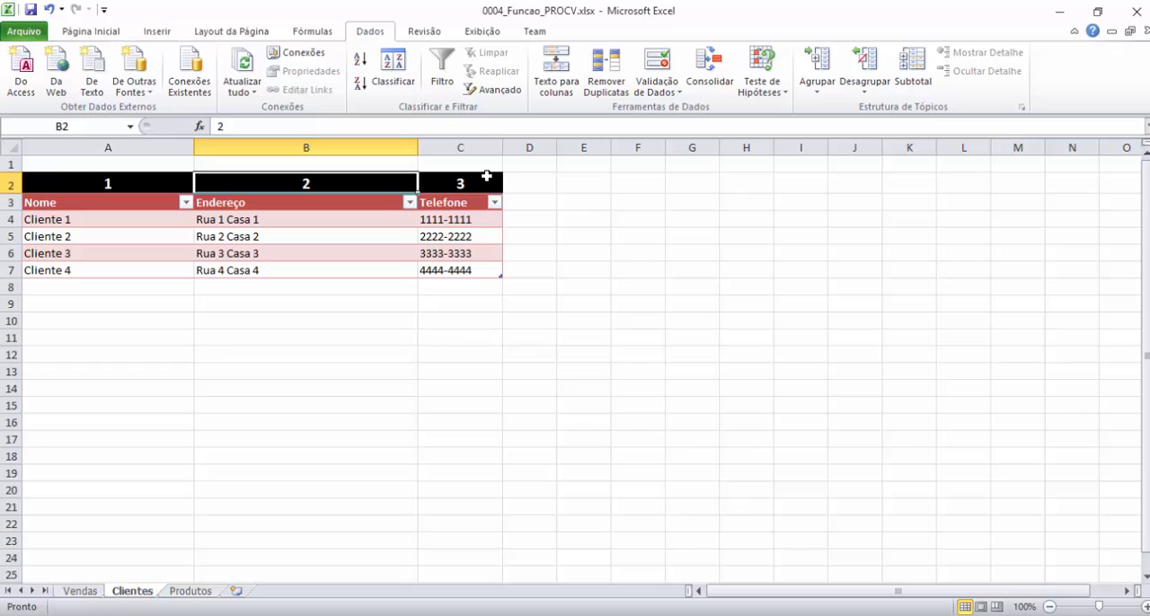
left_click(485, 180)
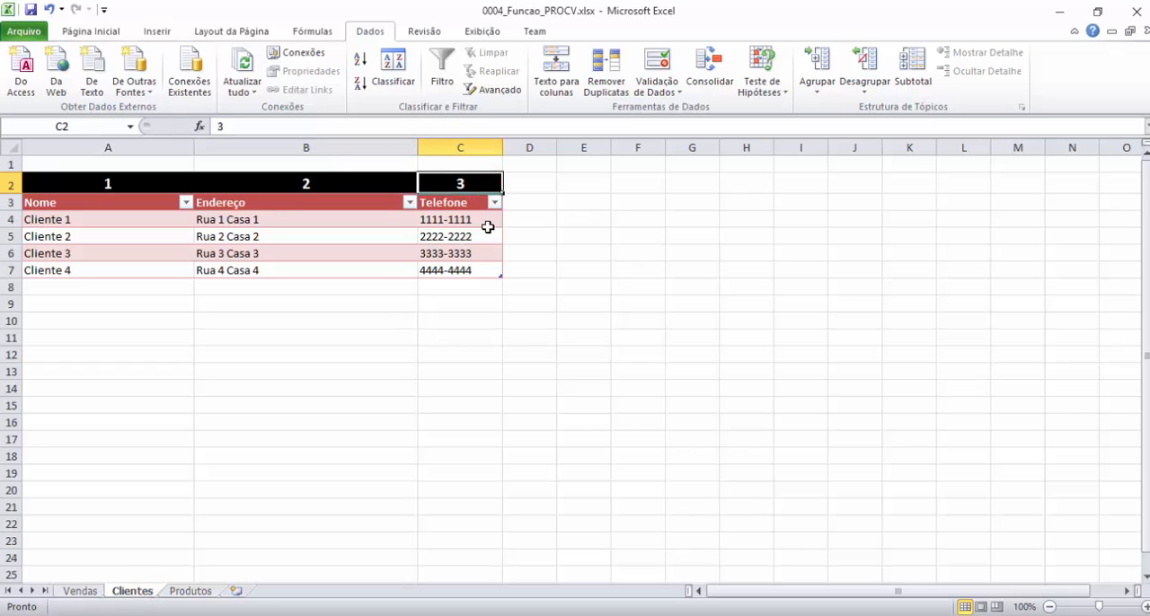
left_click(78, 591)
Examine the procurar_intervalo argument and its description, relate it to the Cliente 1 entry on Clientes, and return to Vendas.
left_click(540, 326)
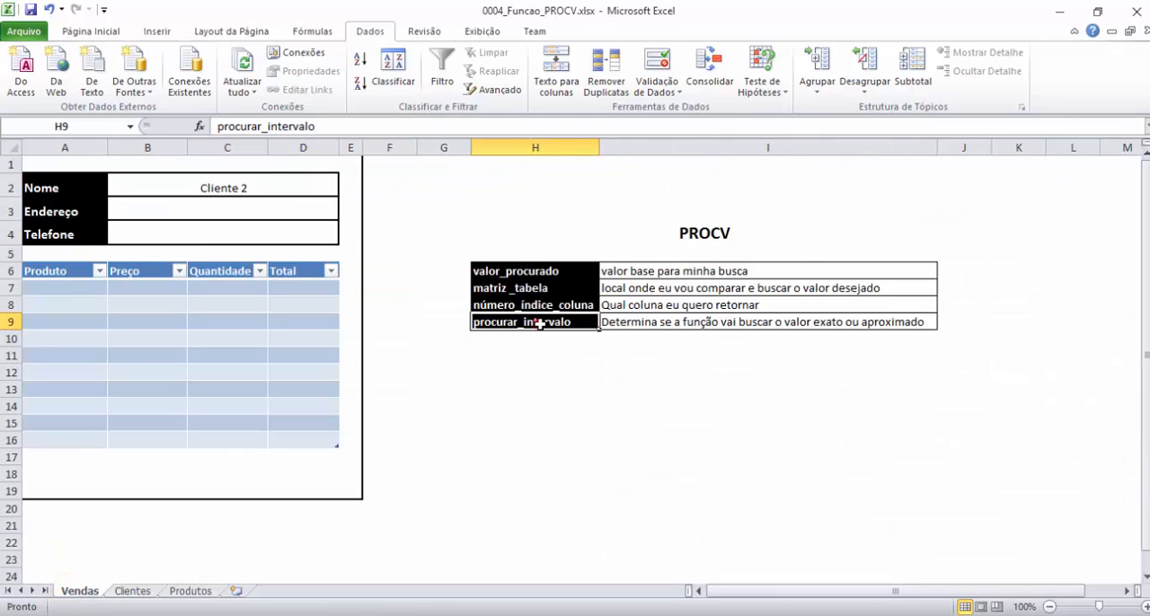
left_click(645, 323)
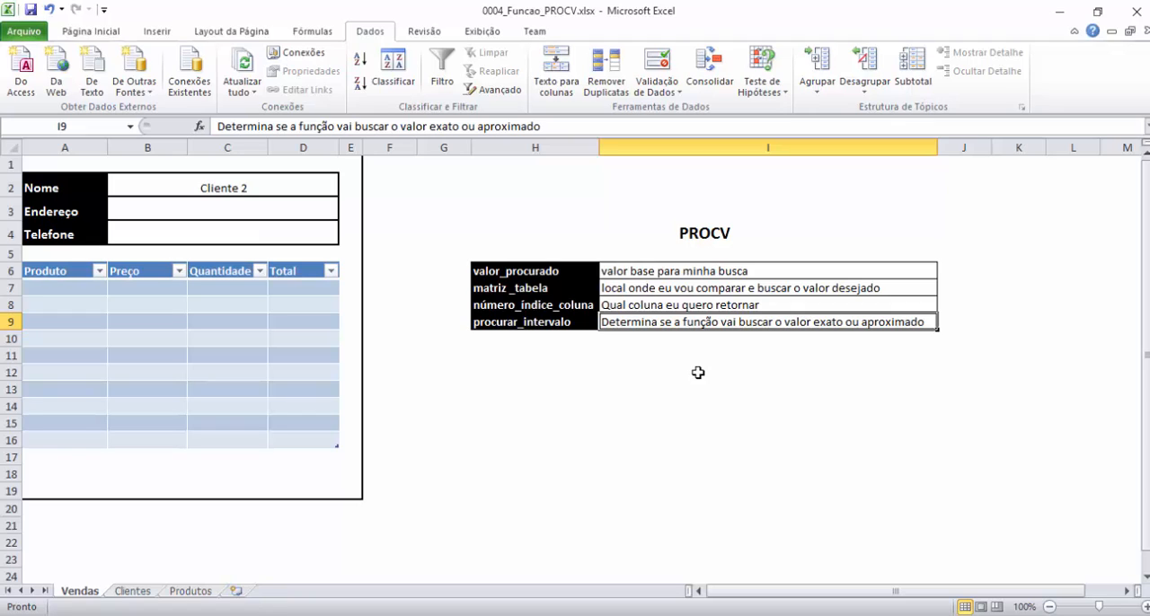
left_click(132, 591)
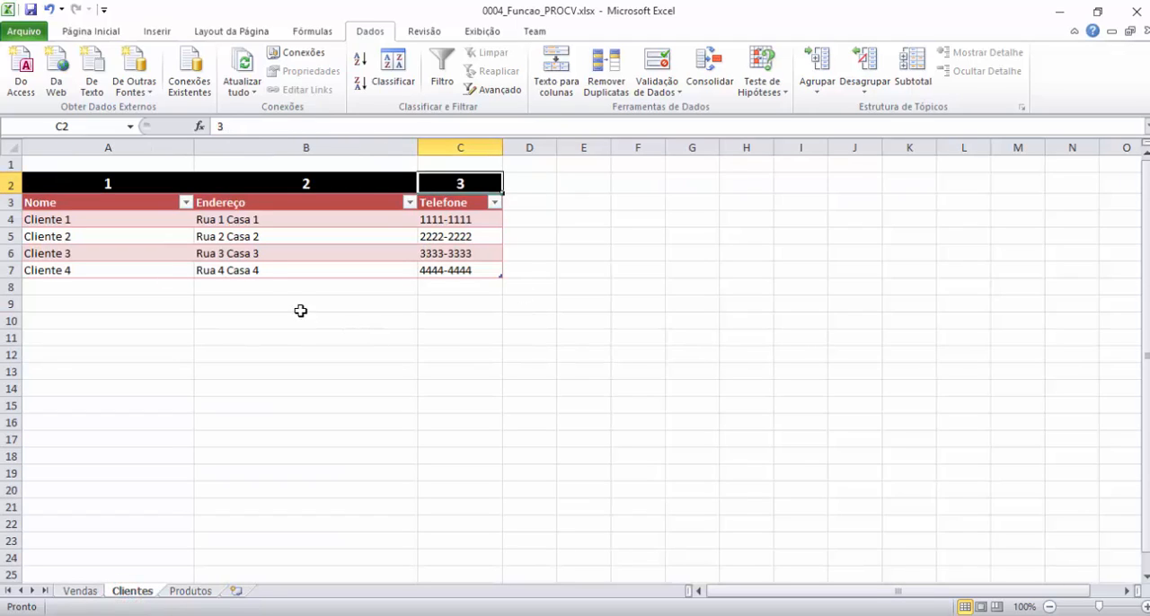
left_click(112, 224)
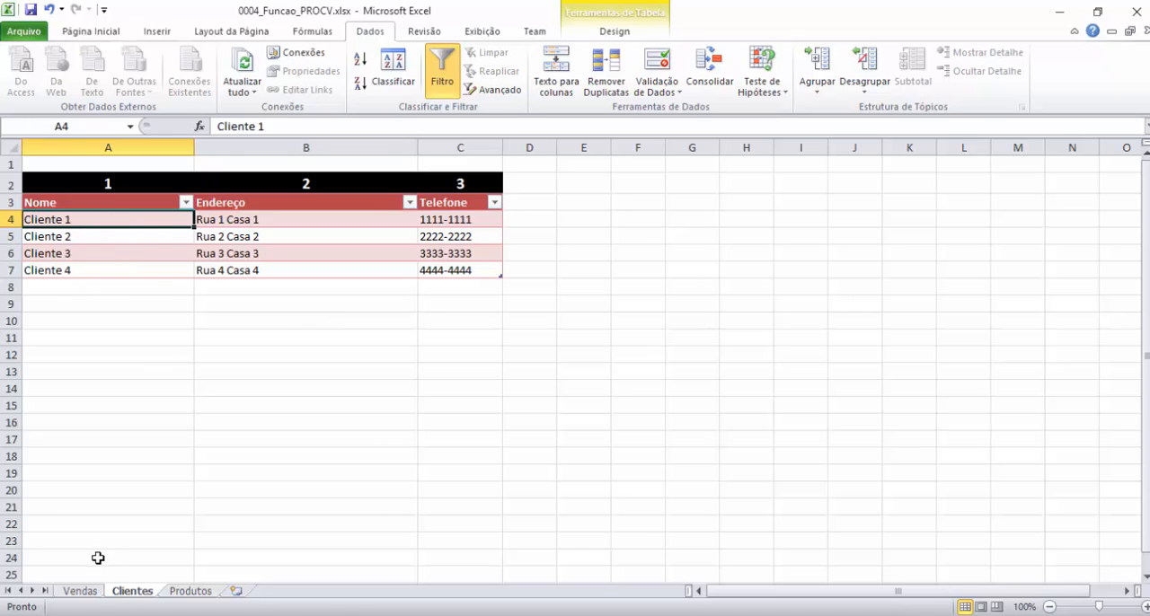
left_click(89, 592)
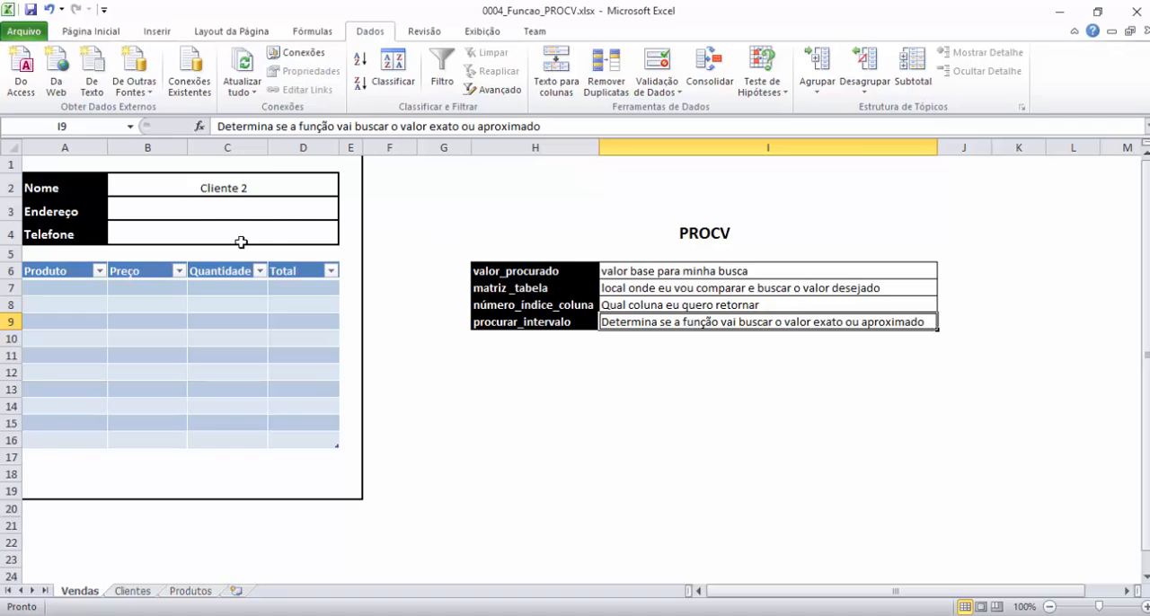
Choose Cliente 1 from the Nome cell's list and point out the Endereço and Telefone cells that depend on it.
left_click(180, 210)
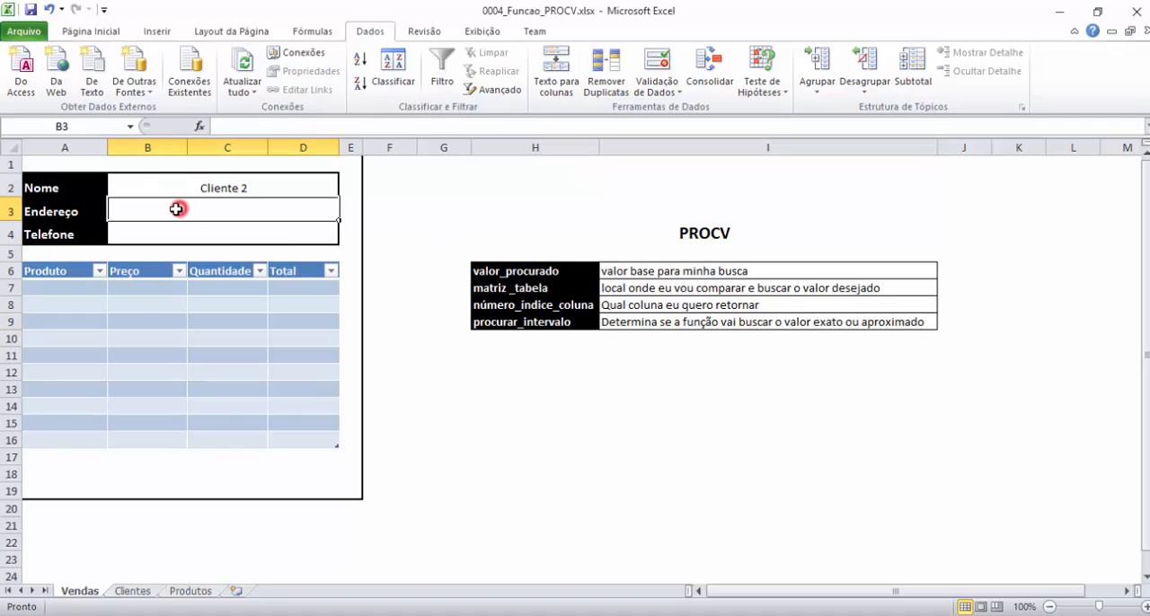
left_click(260, 187)
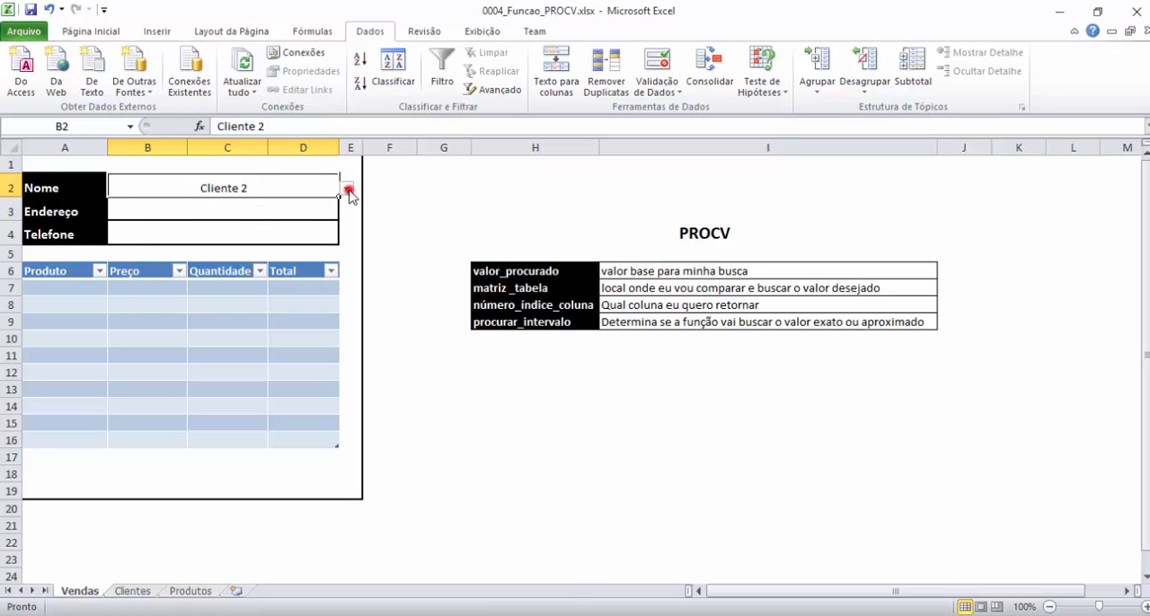
left_click(346, 188)
left_click(174, 204)
left_click(146, 208)
left_click(149, 230)
left_click(147, 209)
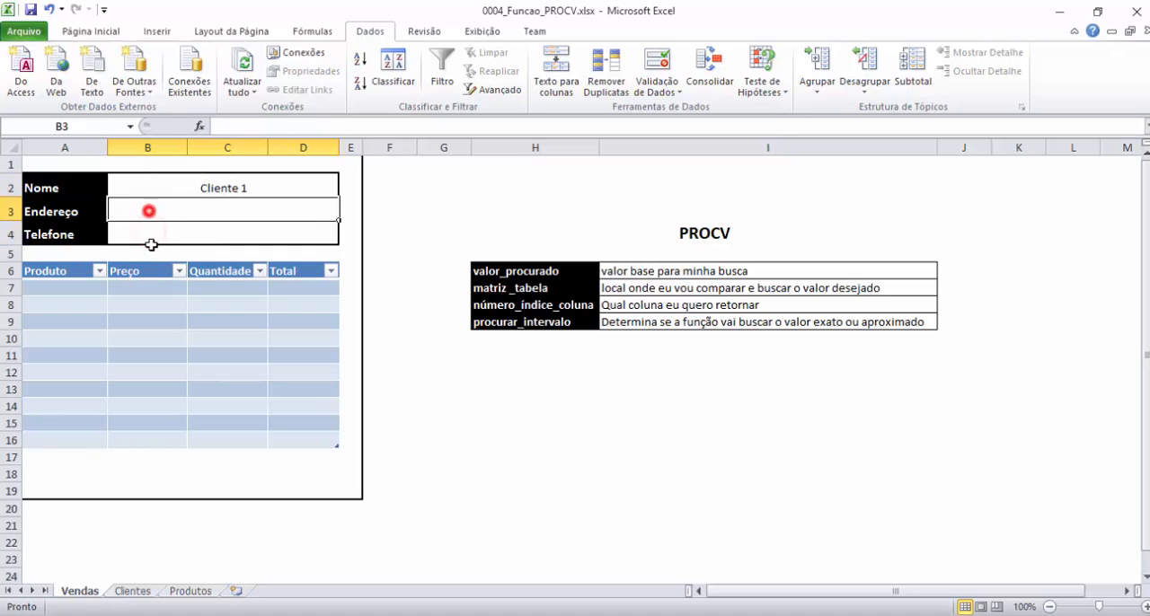
left_click(148, 237)
left_click(146, 208)
left_click(150, 229)
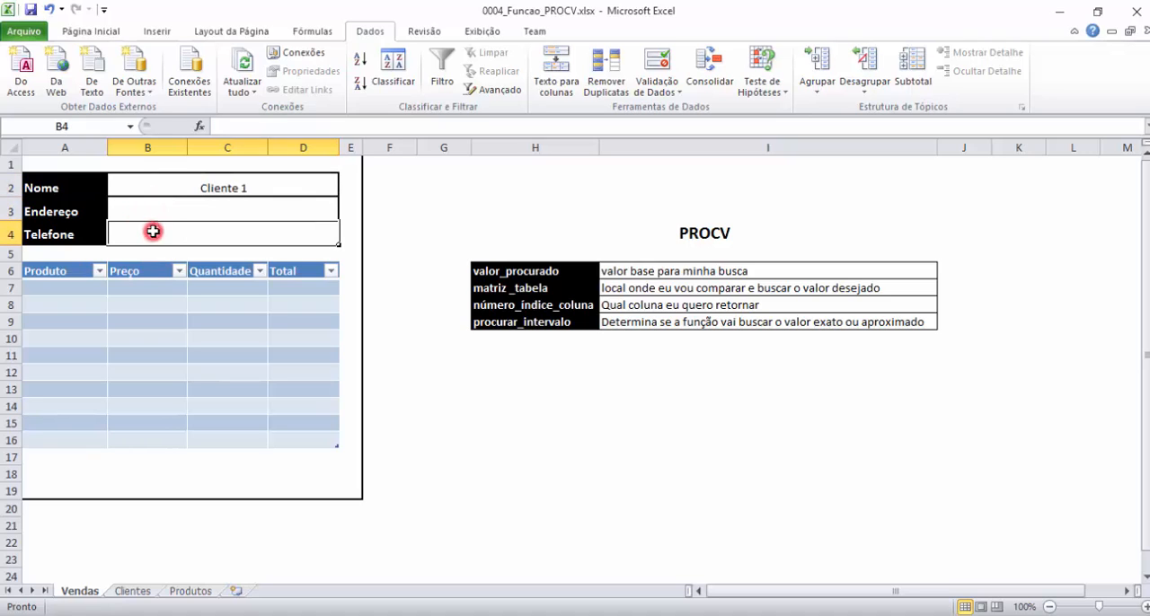
Start a PROCV formula in the Endereço cell B3 with the Nome cell B2 as valor_procurado.
left_click(178, 212)
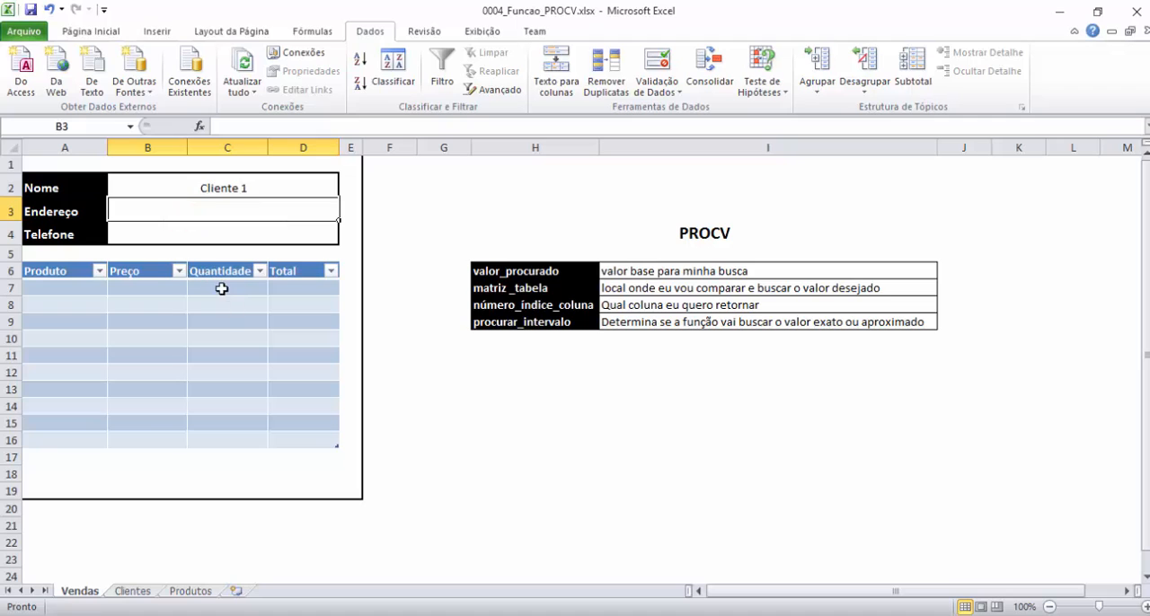
type("=")
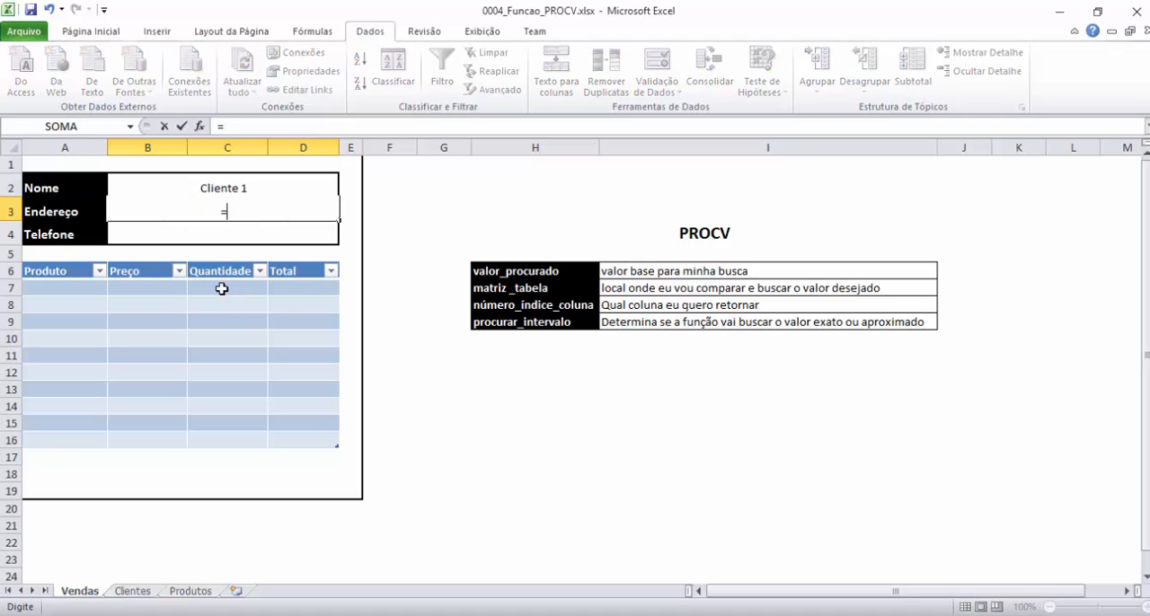
type("pro")
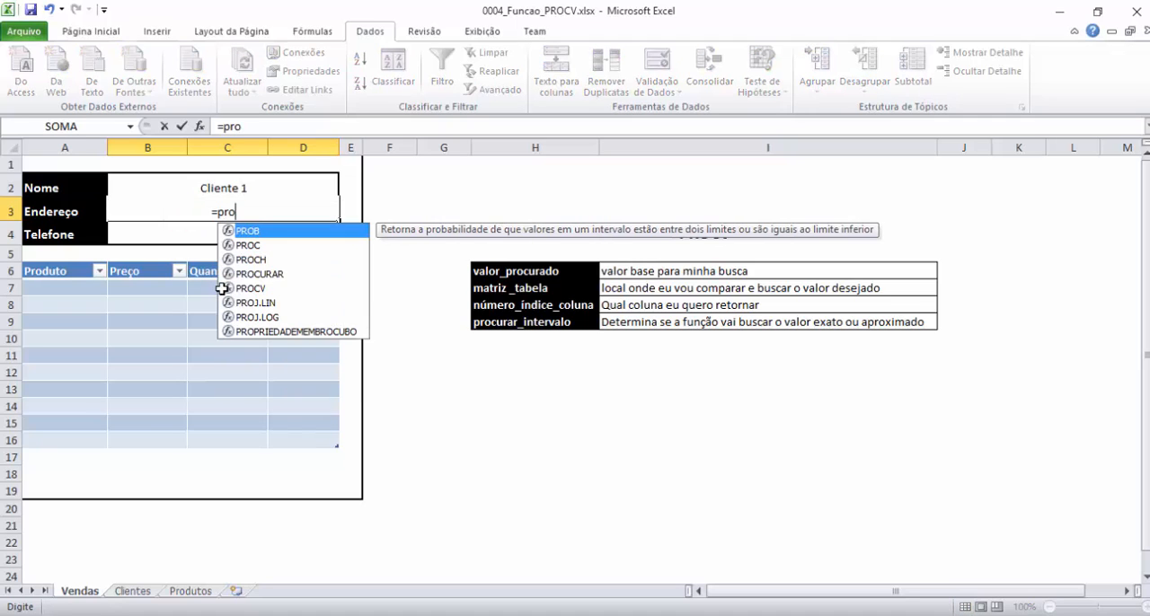
type("cv(")
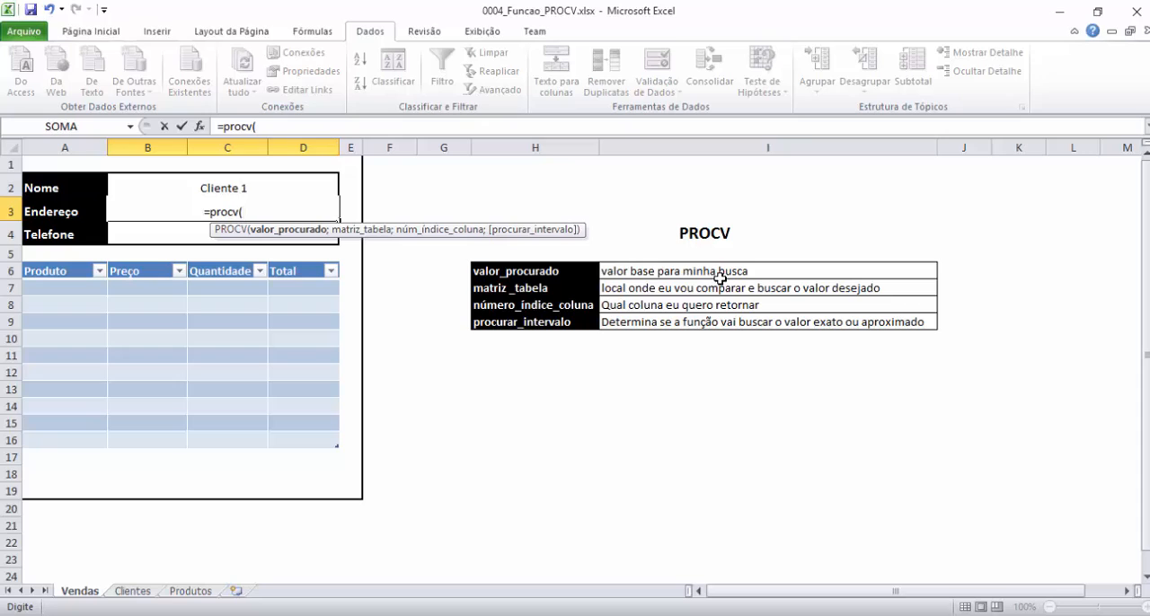
left_click(219, 187)
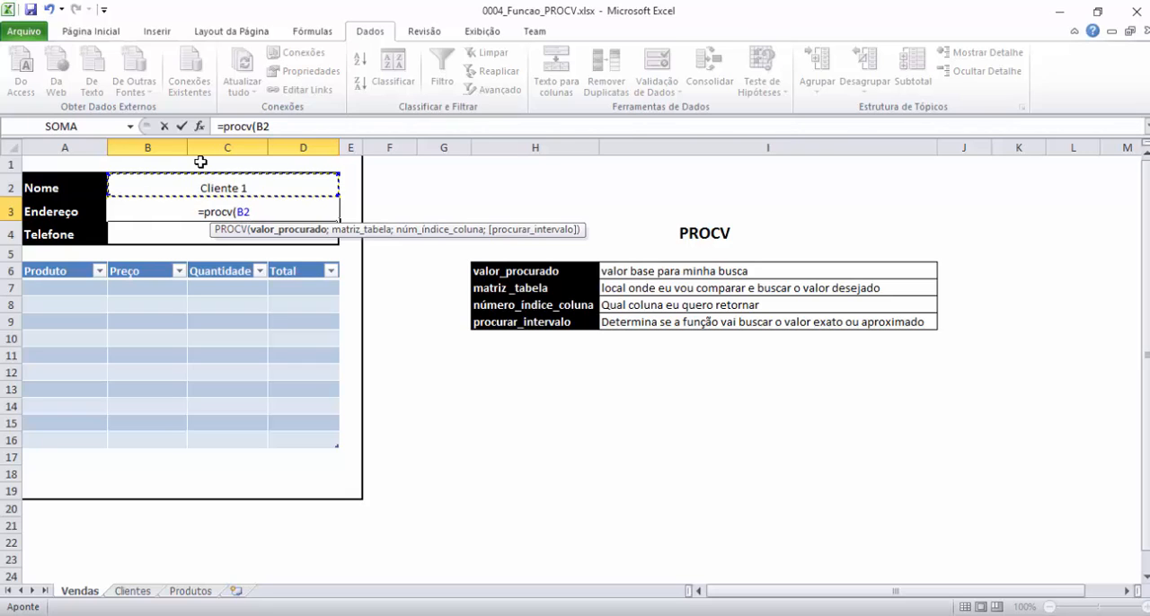
type(";")
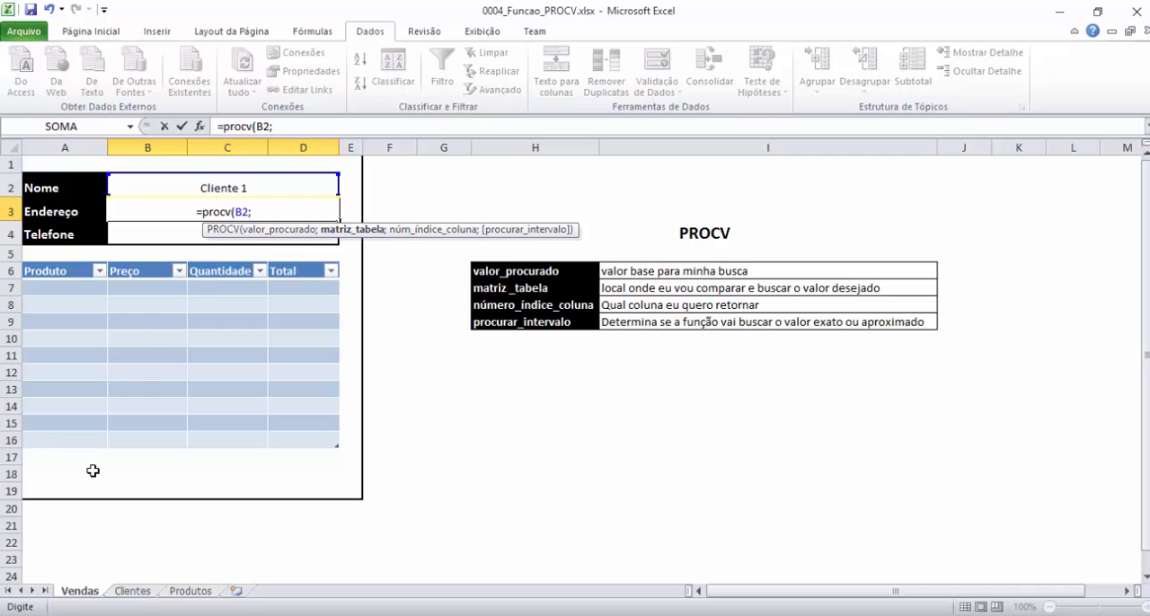
Set the Endereço formula's matriz_tabela to the client records in A4:C7 on the Clientes sheet.
left_click(133, 591)
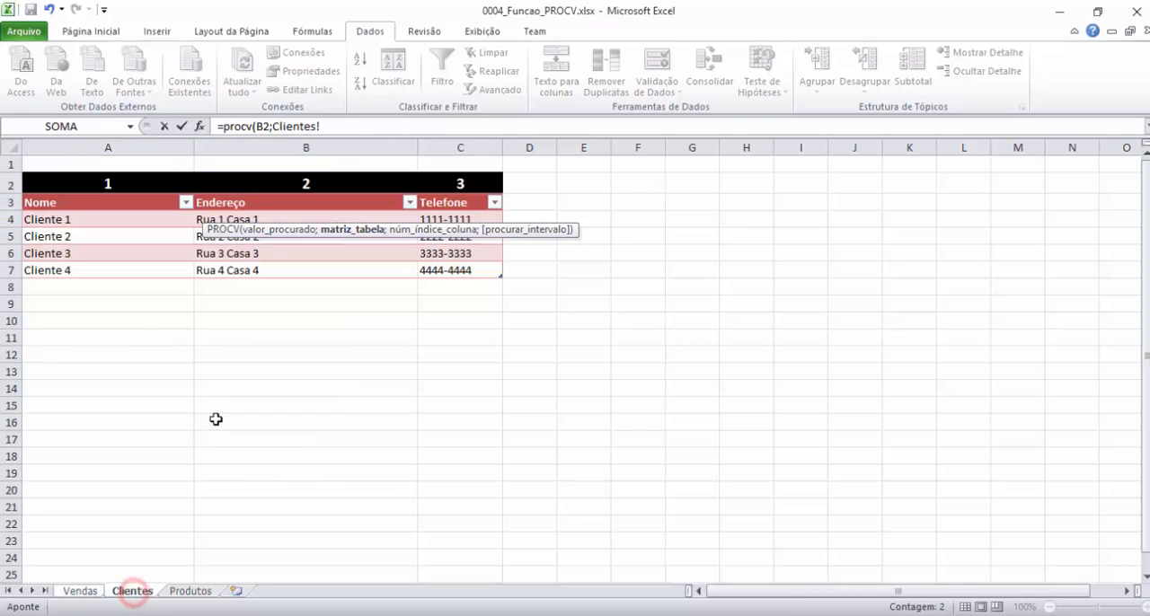
left_click_drag(39, 218, 490, 271)
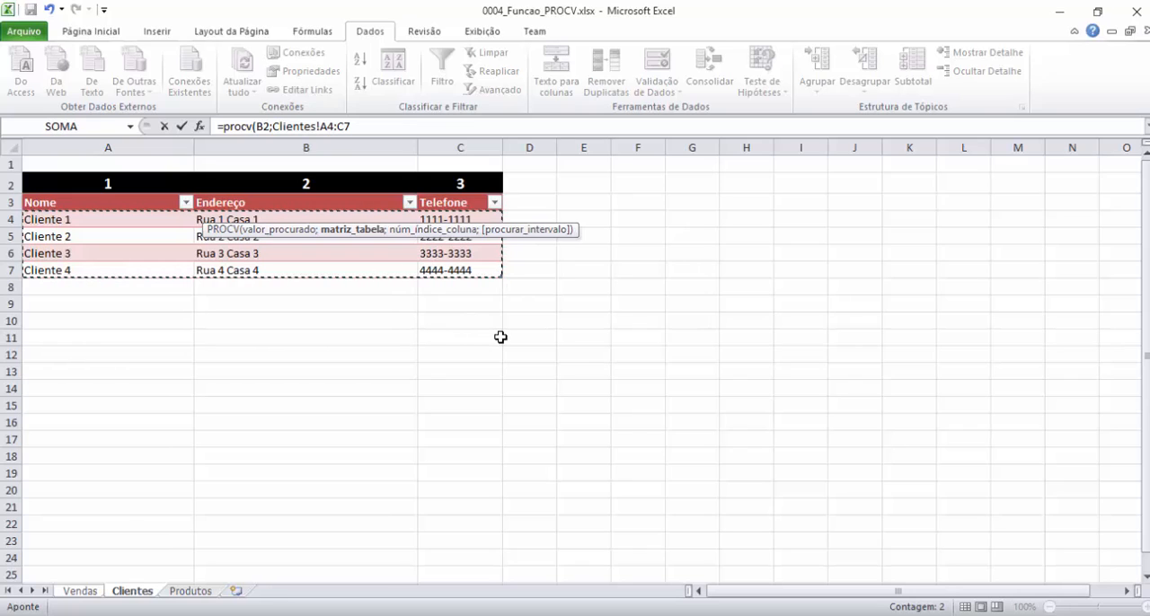
type(";")
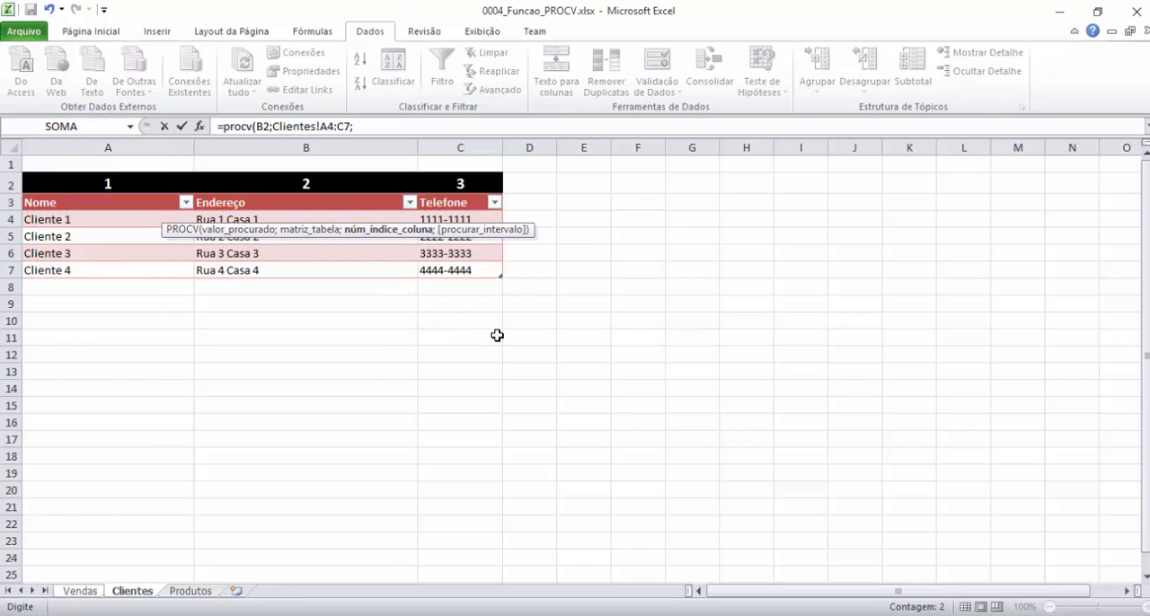
Complete the Endereço formula on Vendas with column index 2 and falso for an exact match, removing the stray Vendas! reference.
left_click(80, 590)
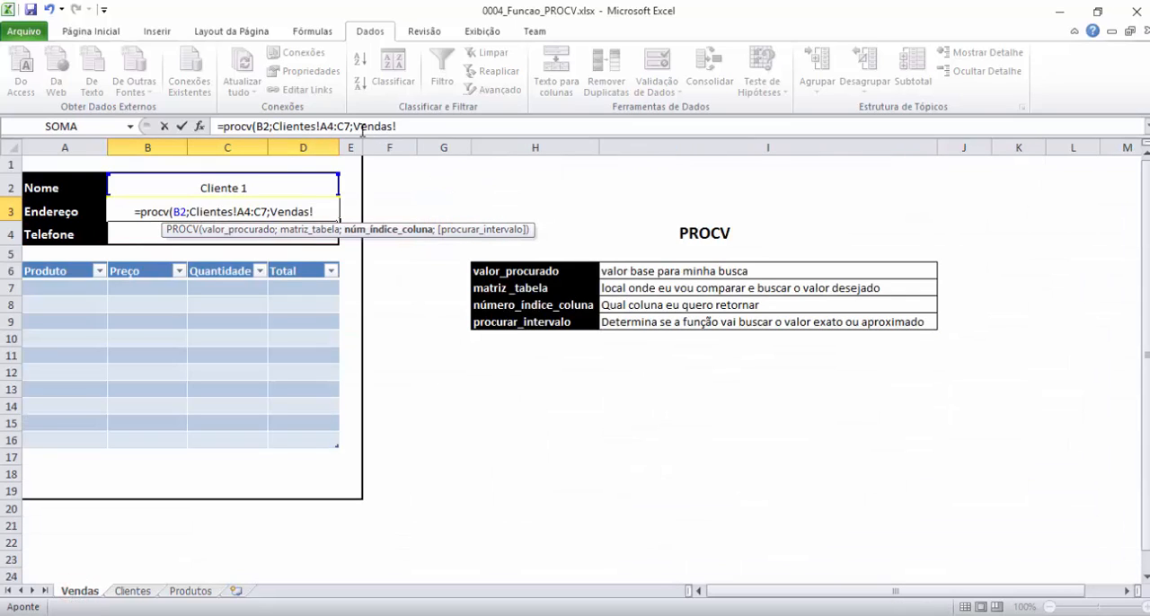
left_click_drag(354, 126, 397, 126)
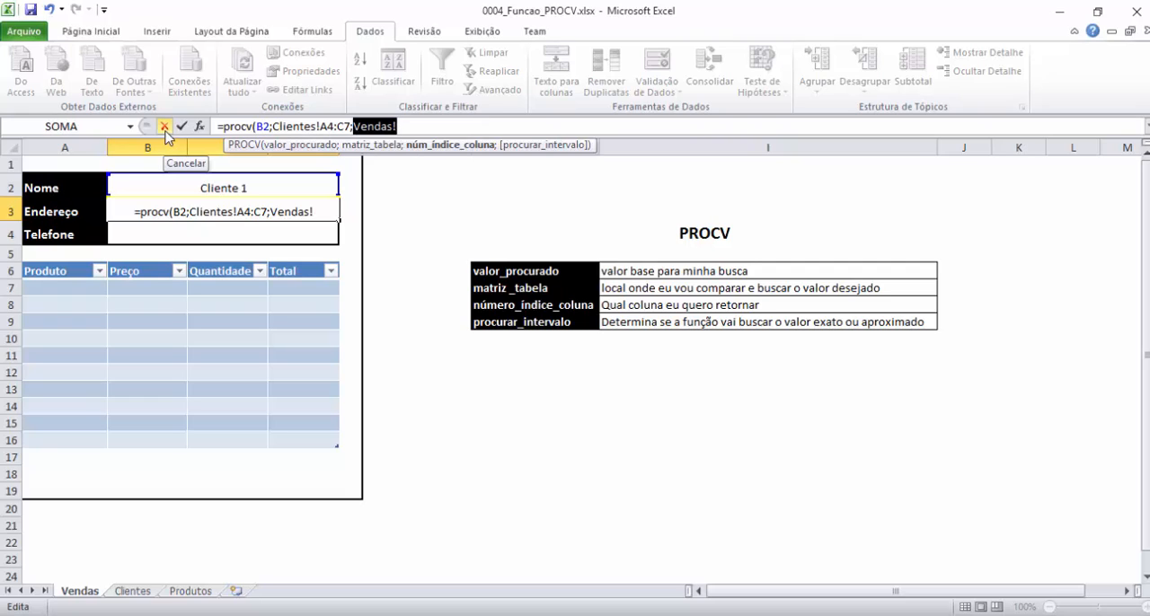
type("2")
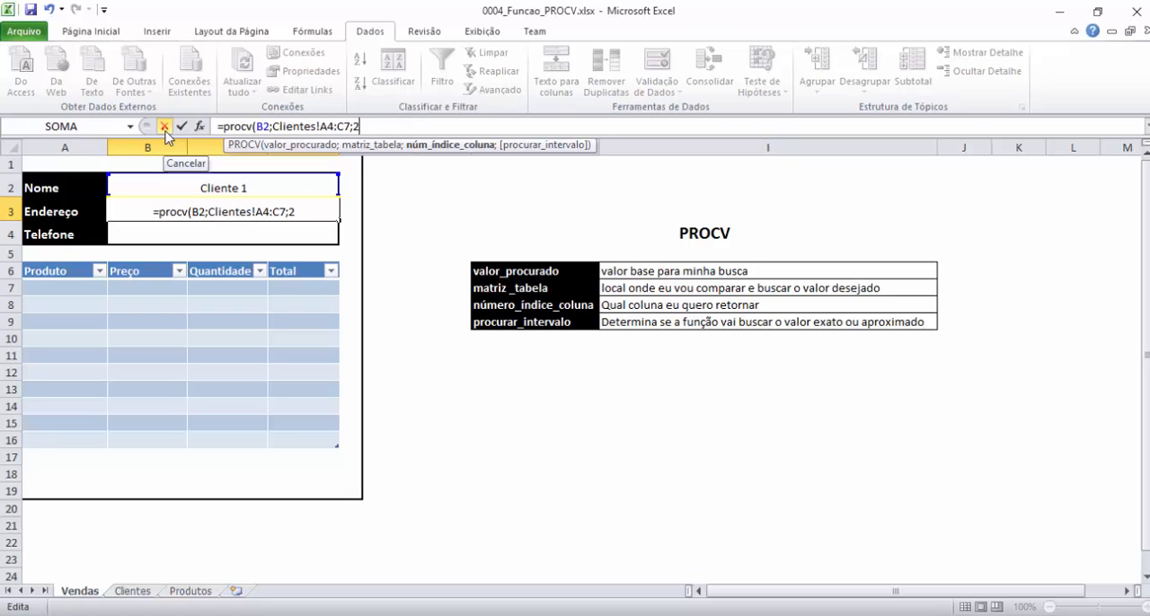
type(";")
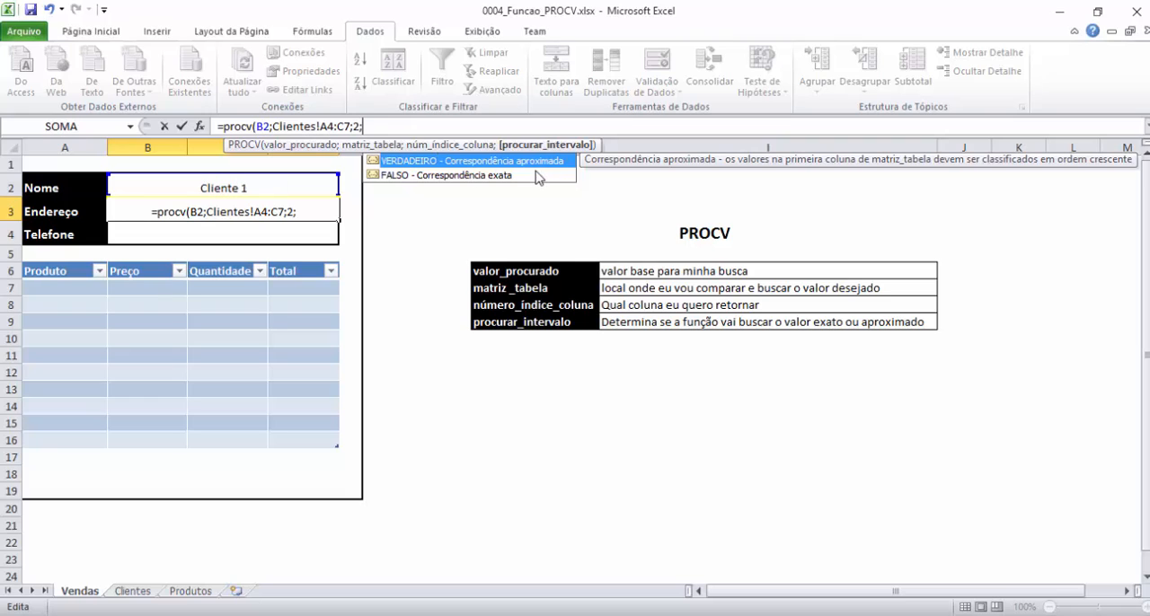
type("falso")
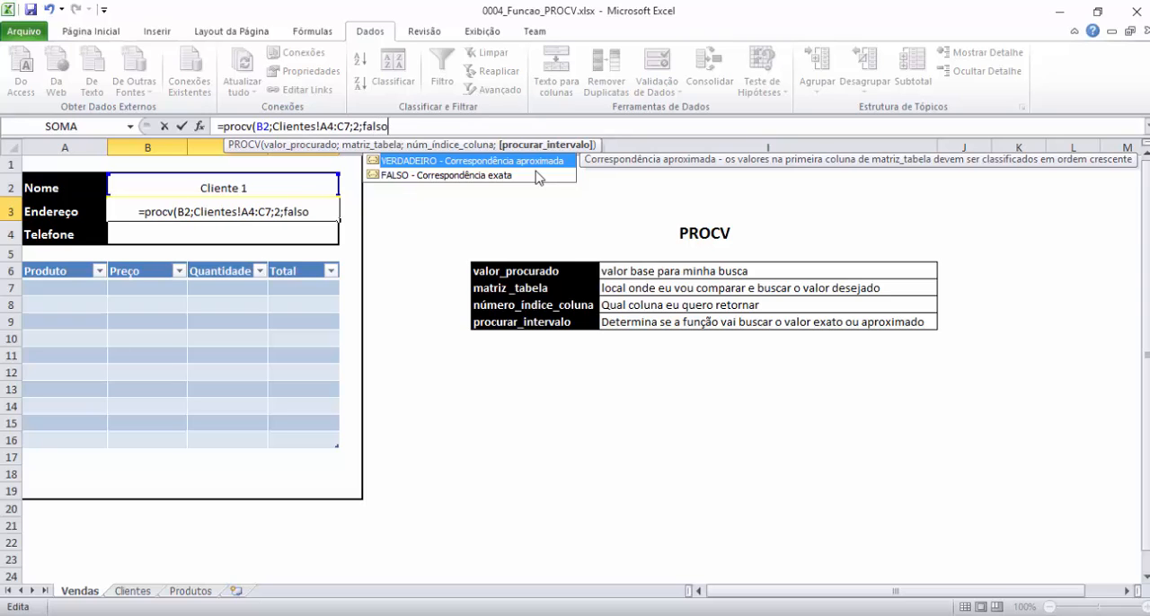
type(")")
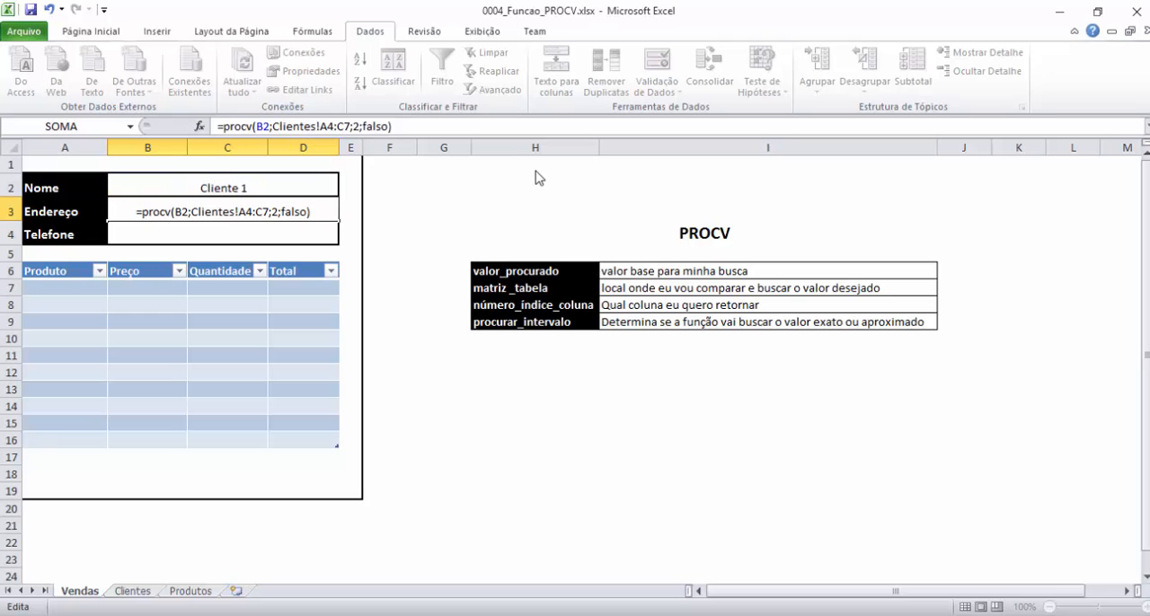
key("Return")
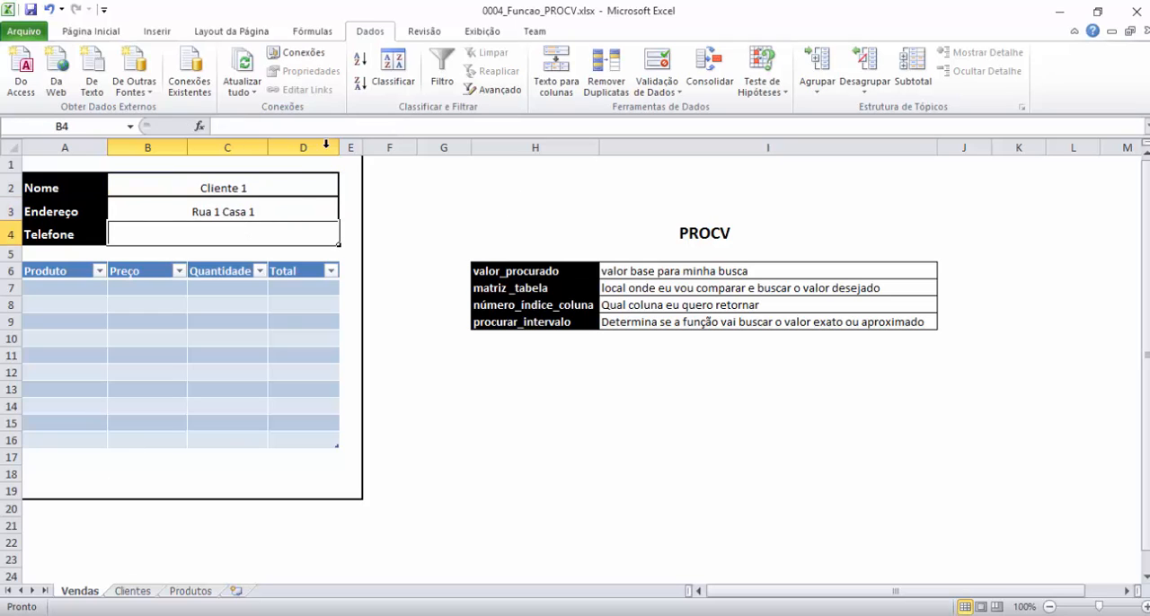
Compare the returned address with Cliente 1's Endereço entry on the Clientes sheet and return to Vendas.
left_click(132, 590)
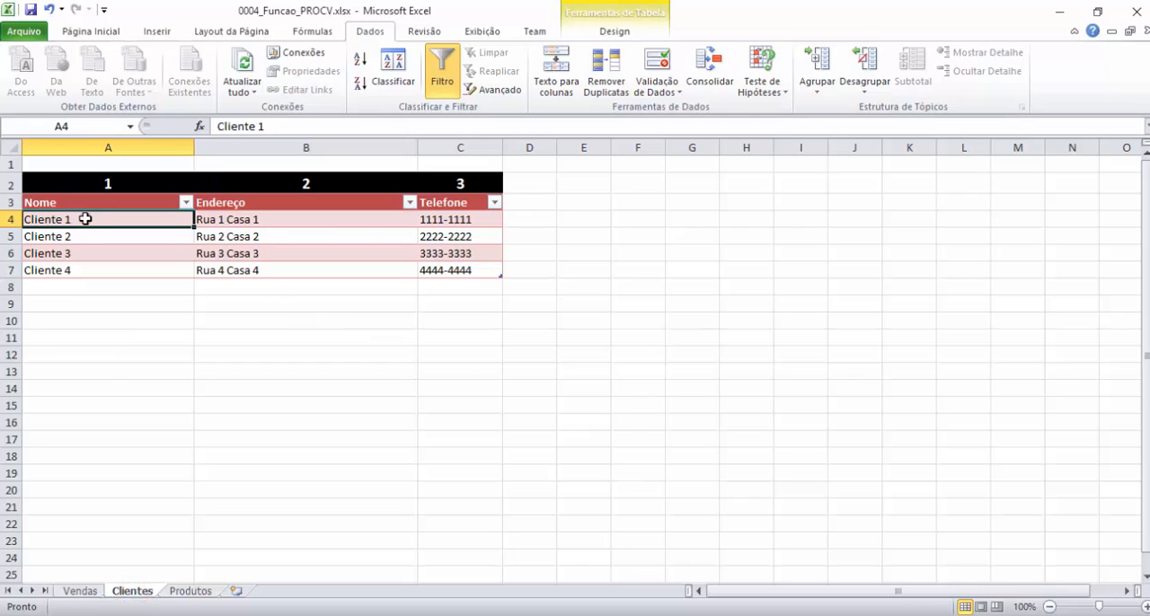
left_click(245, 225)
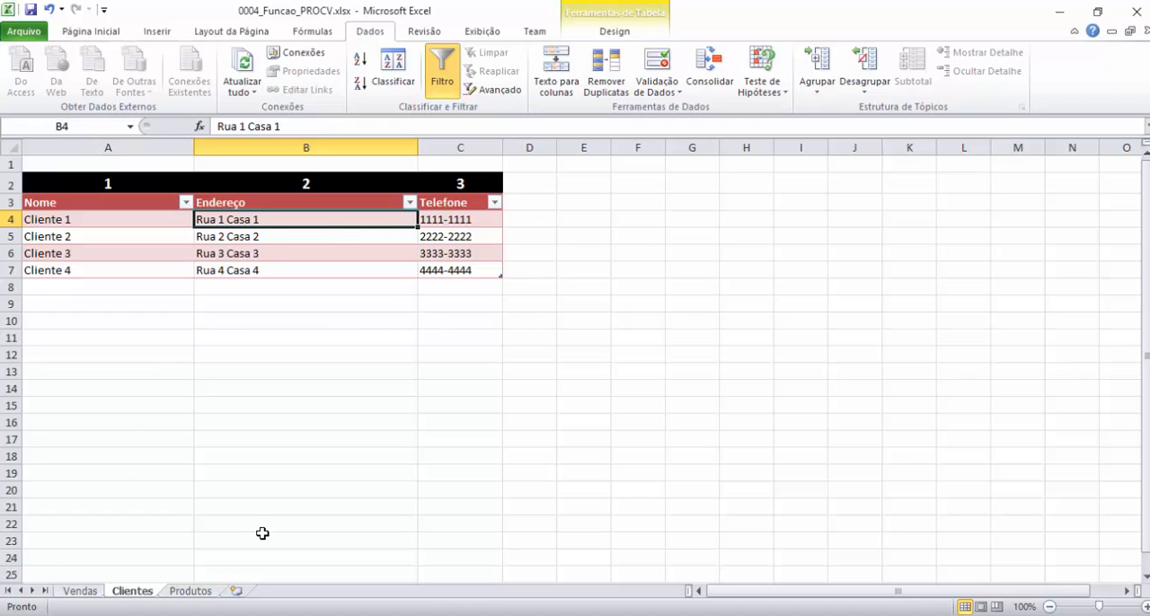
left_click(79, 591)
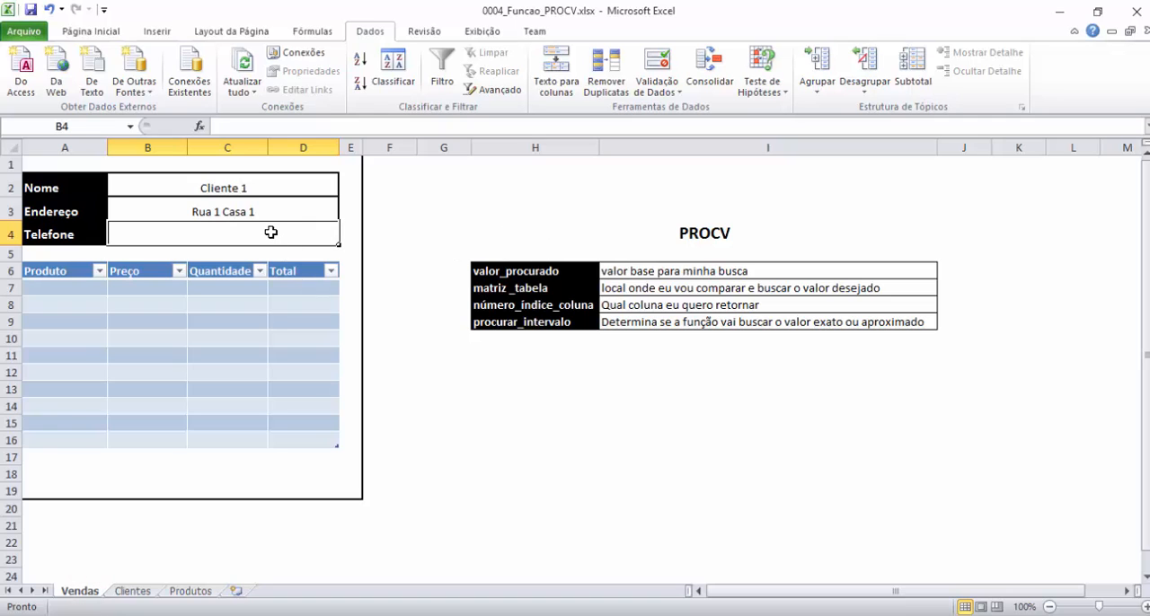
Start a PROCV formula in the Telefone cell B4 through the function arguments dialog, with B2 as Valor_procurado.
type("=pro")
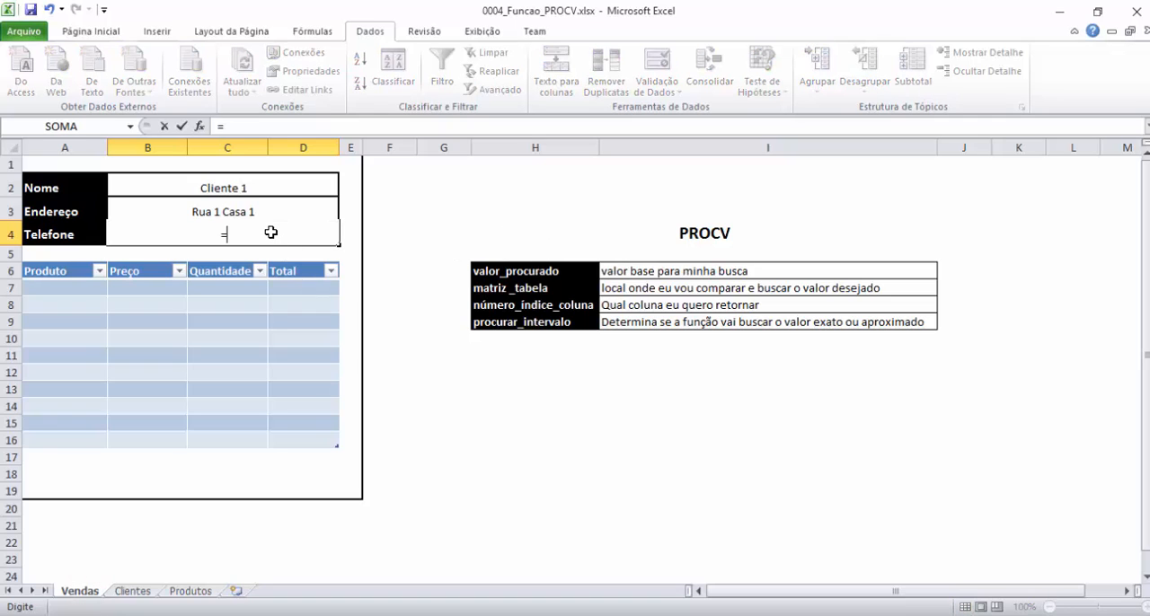
type("v")
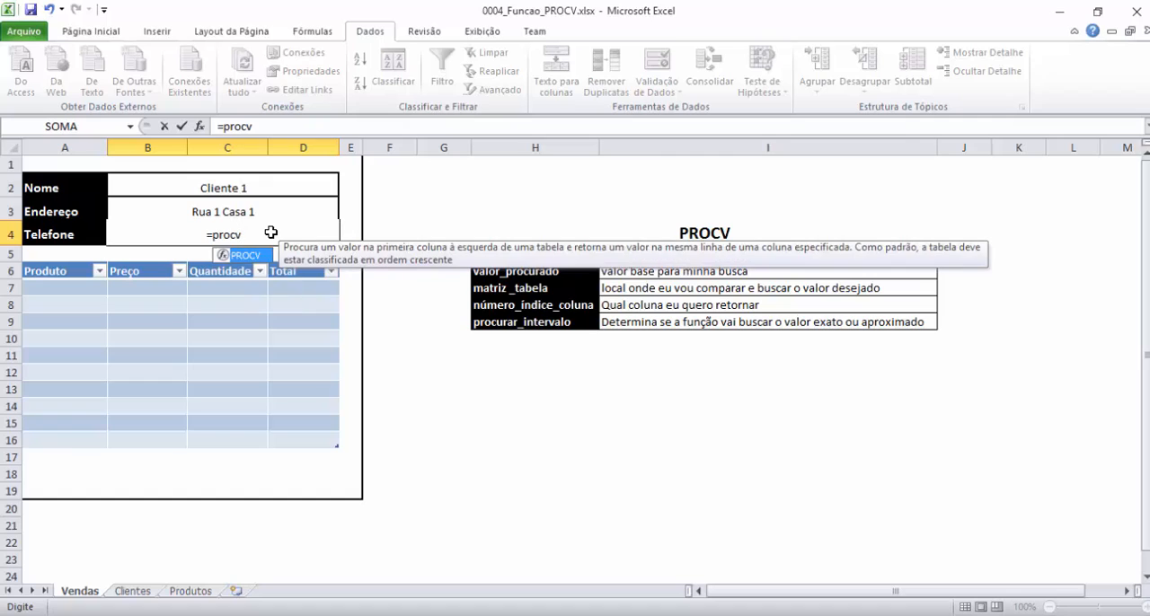
key("Tab")
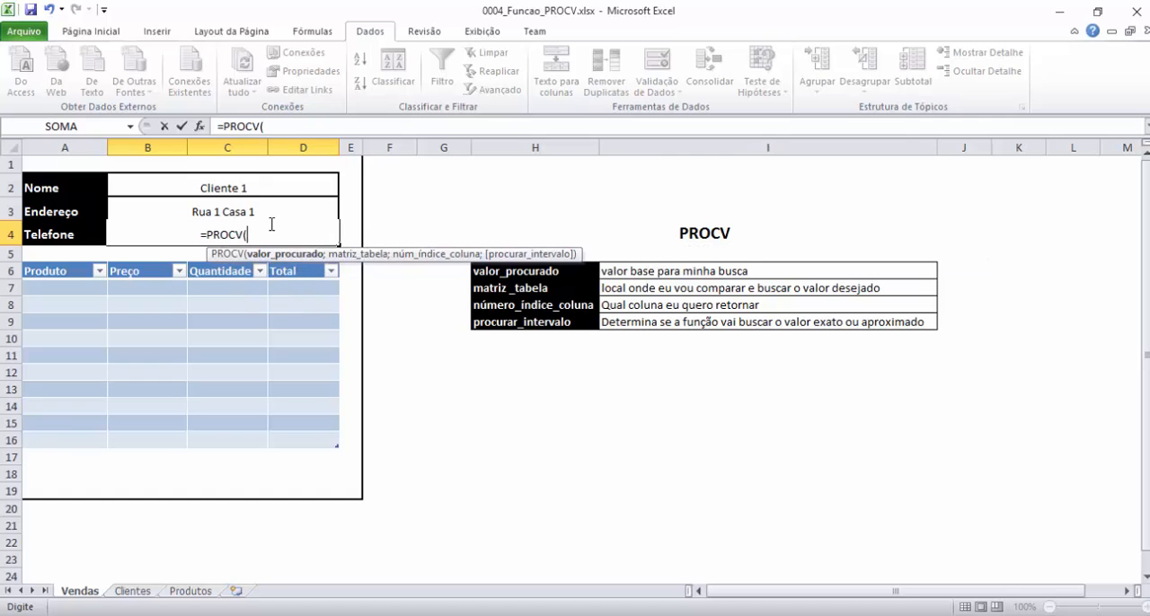
left_click(200, 126)
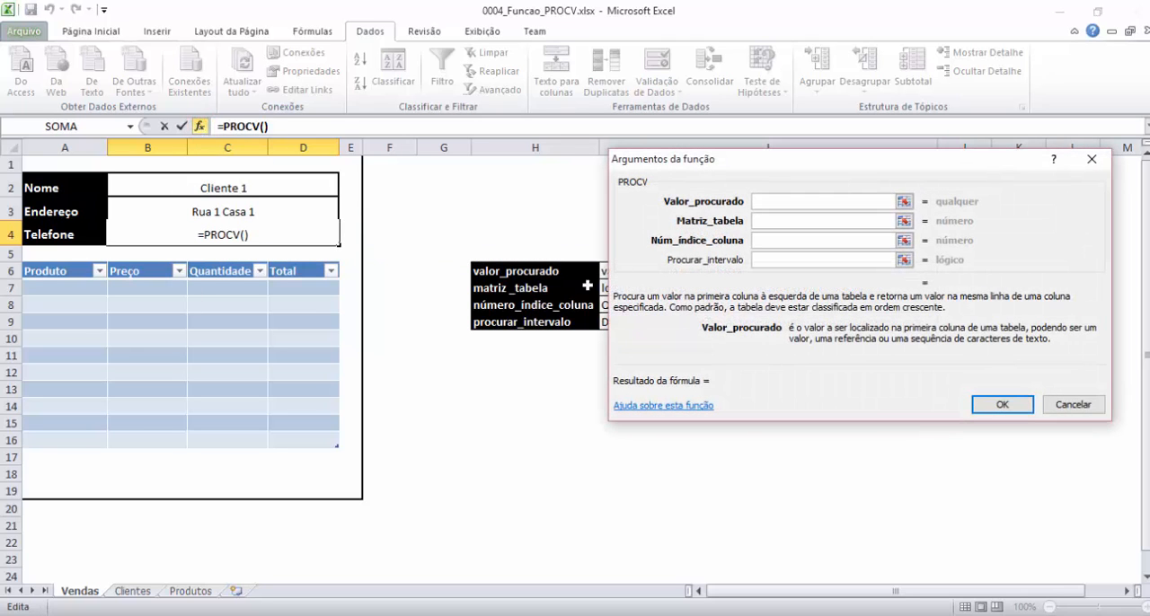
left_click_drag(858, 170, 701, 177)
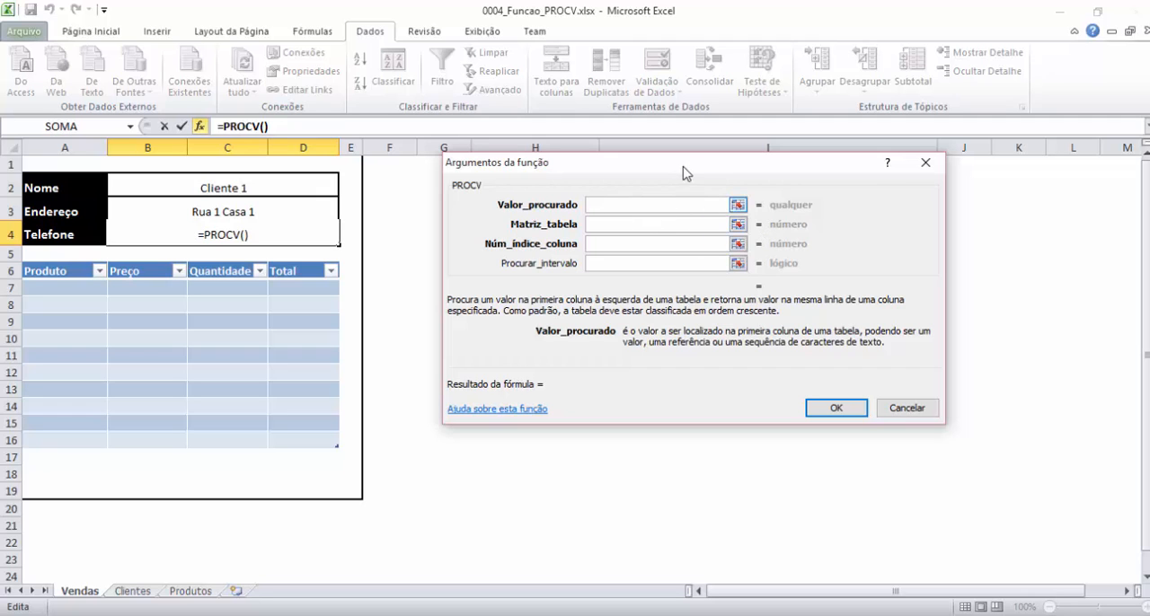
left_click_drag(685, 172, 698, 354)
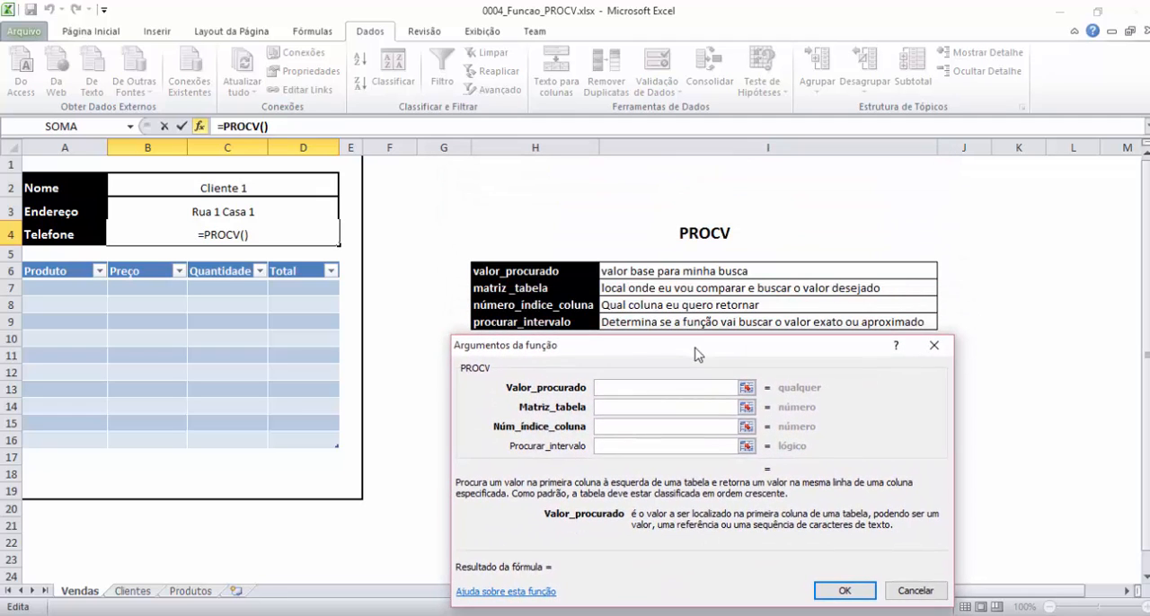
left_click(634, 388)
left_click(227, 185)
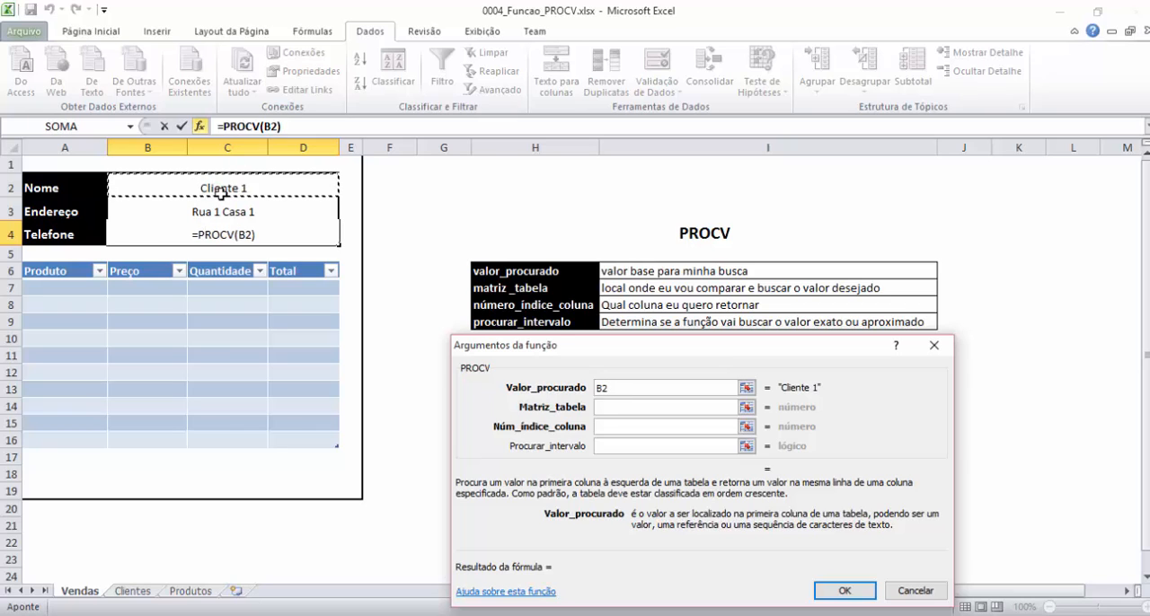
Set Matriz_tabela to the client records in A4:C7 on the Clientes sheet.
left_click(618, 409)
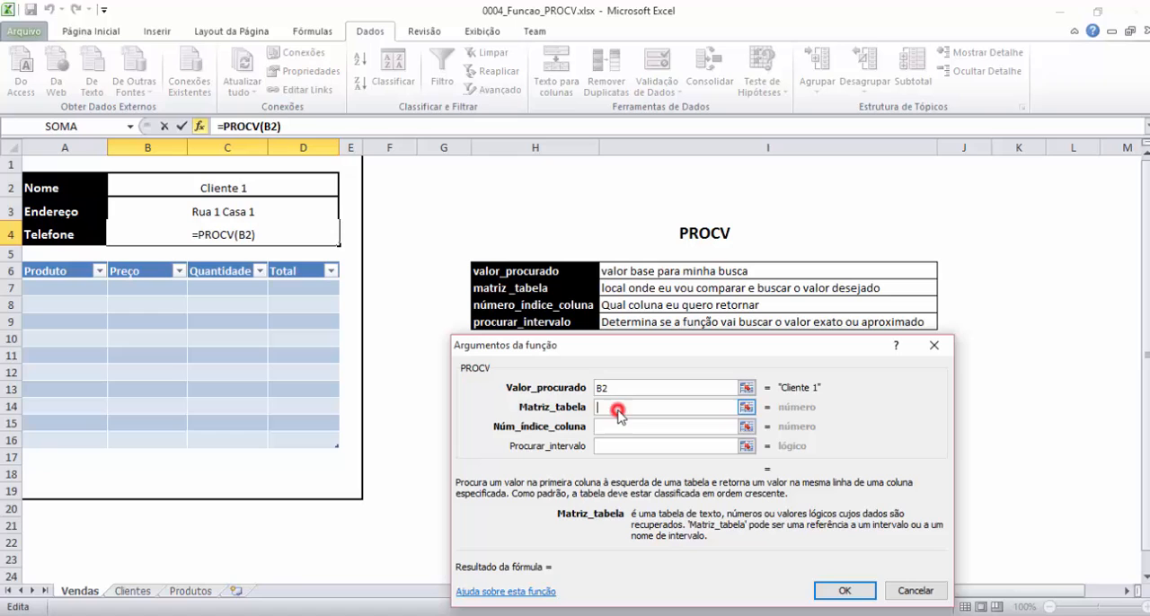
left_click(133, 591)
left_click(33, 219)
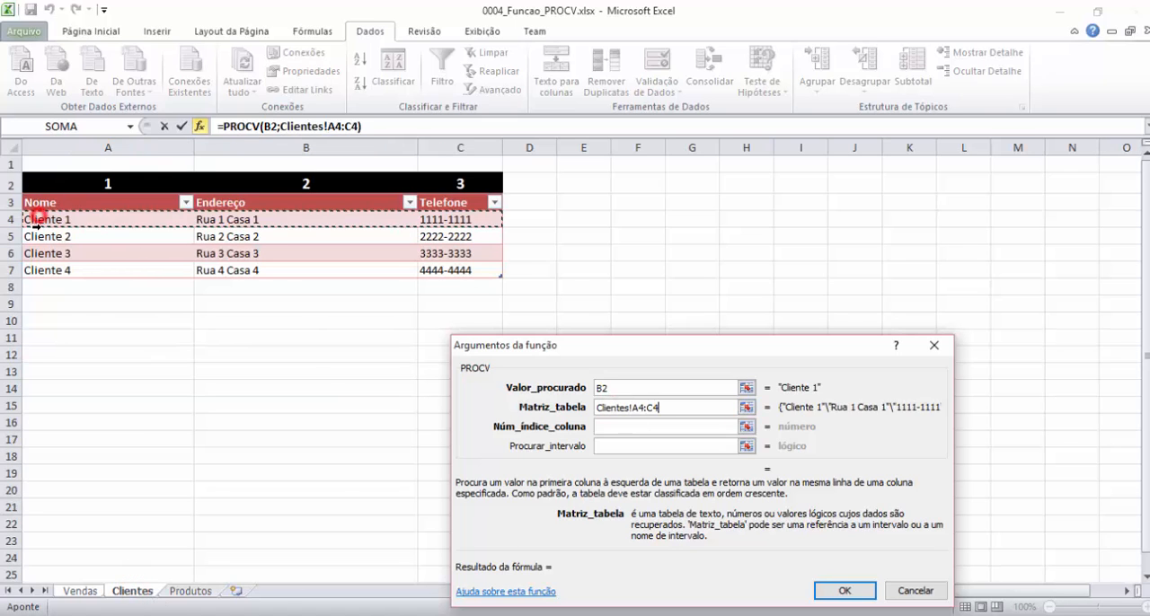
left_click_drag(32, 219, 45, 267)
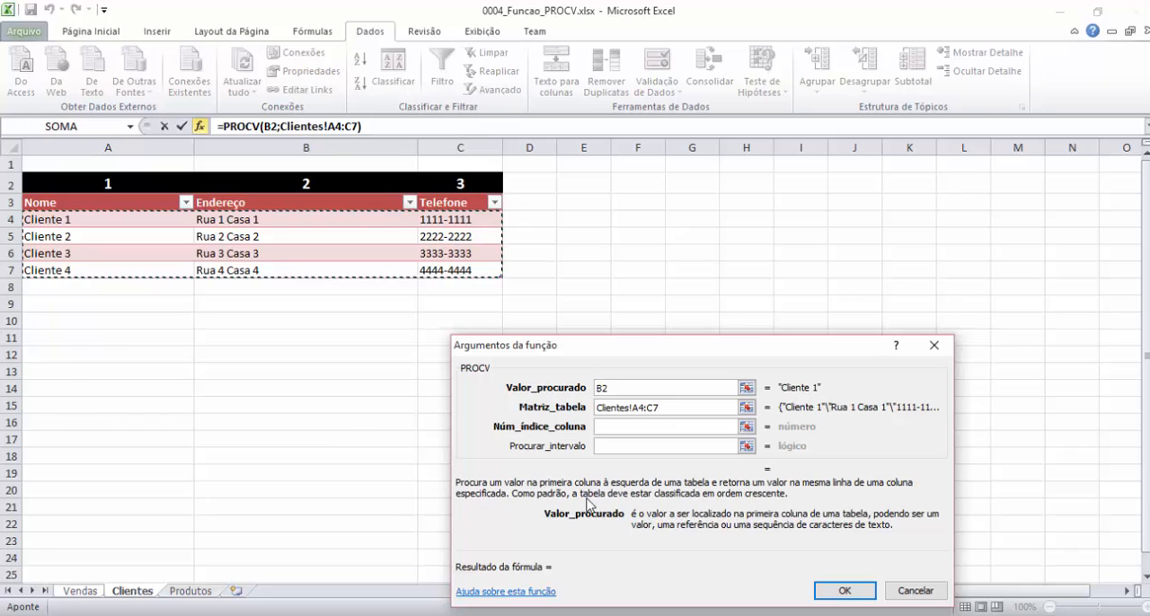
Set Núm_índice_coluna to 3 and Procurar_intervalo to FALSO, and confirm the Telefone formula.
left_click(607, 427)
left_click(618, 430)
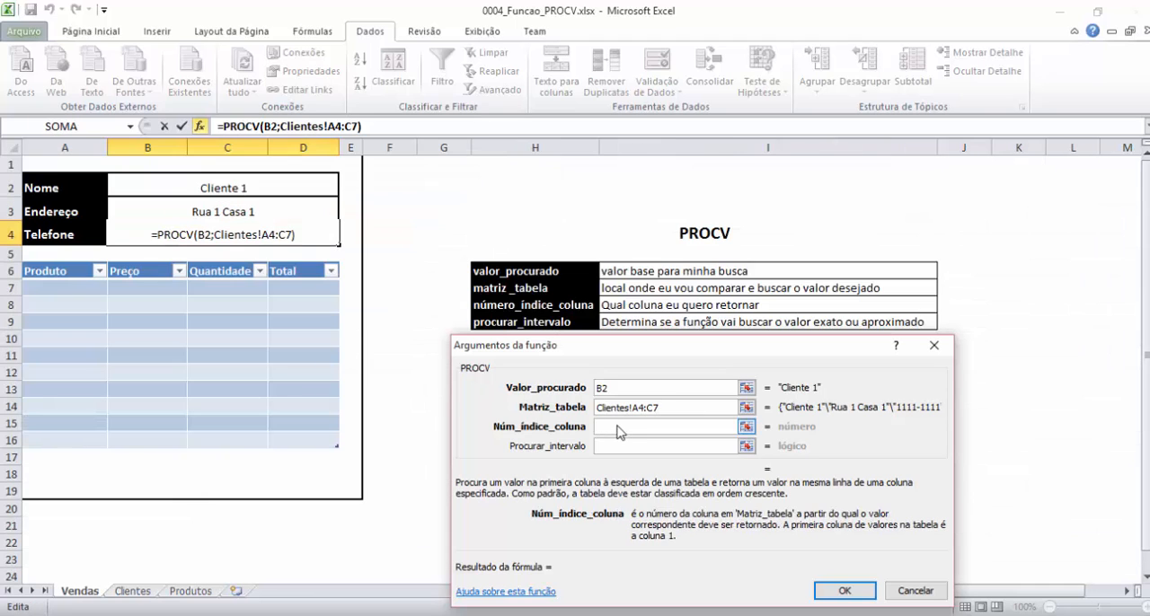
type("3")
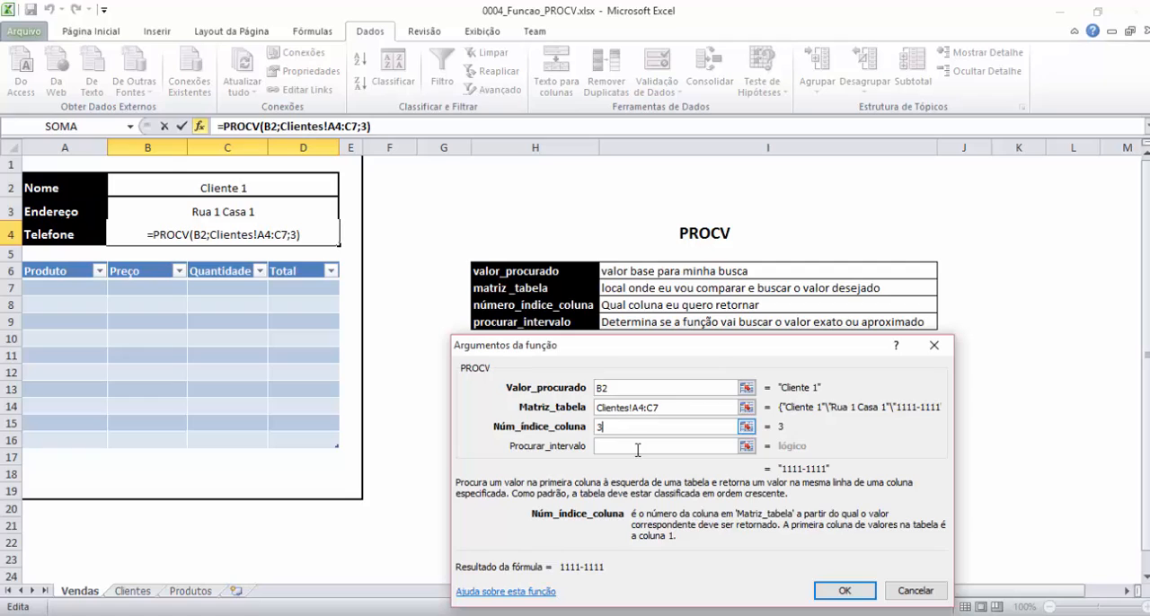
left_click(639, 447)
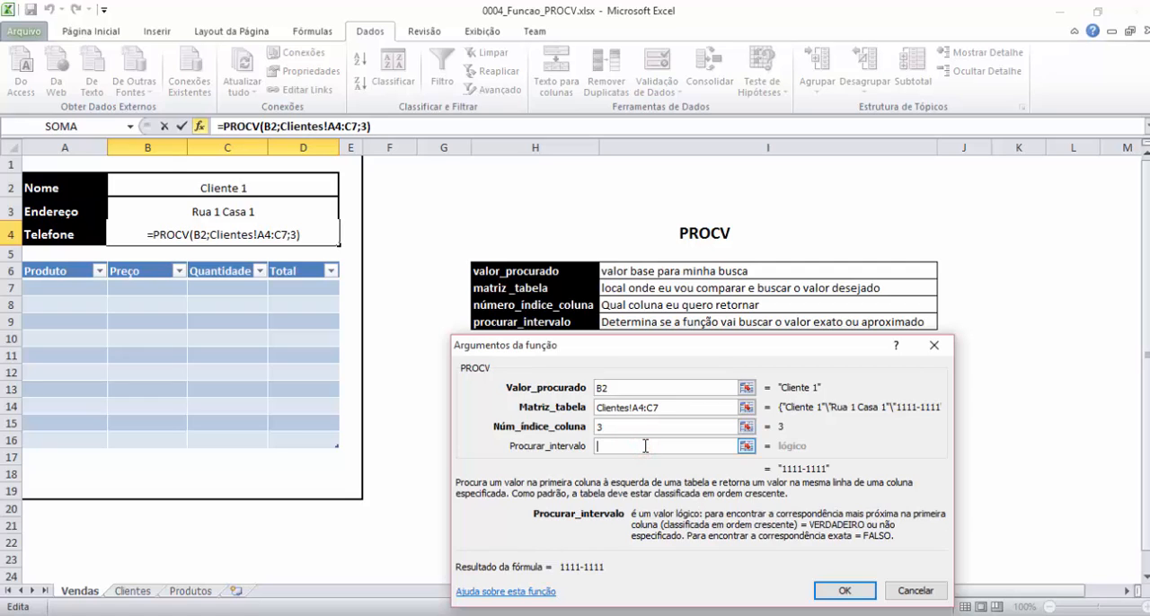
type("f")
key("BackSpace")
type("FALSO")
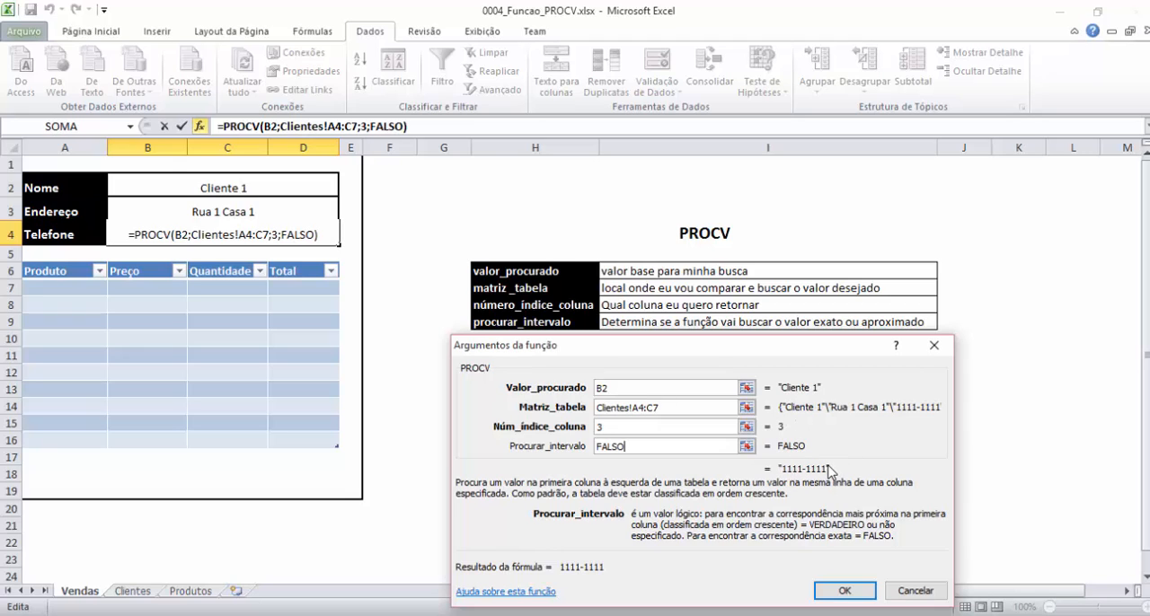
left_click(848, 590)
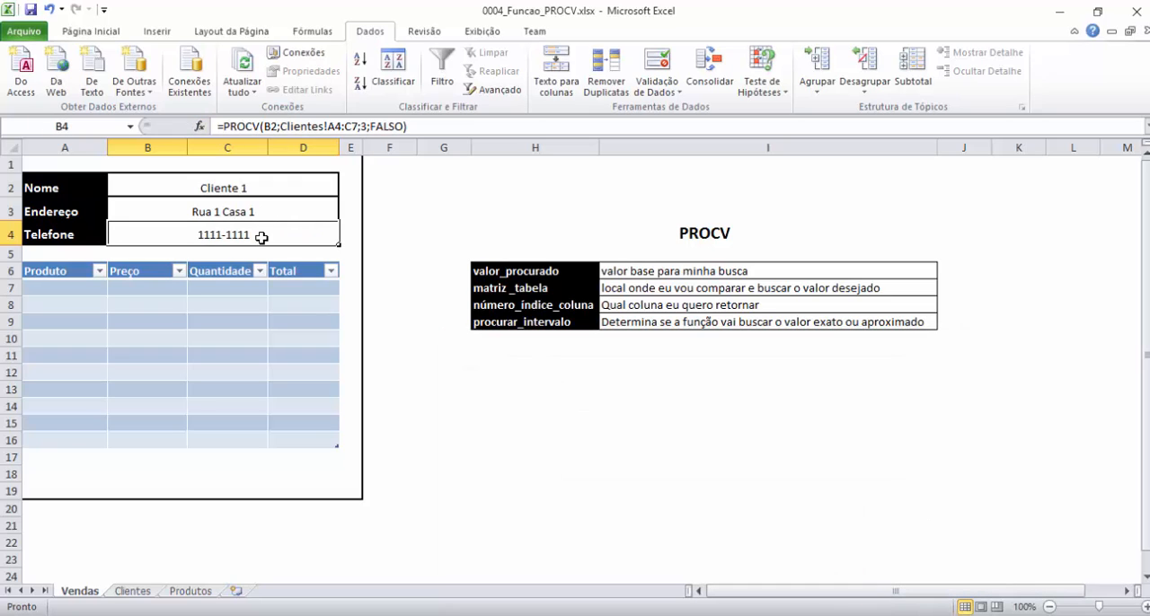
Choose Cliente 2 in the Nome cell and check the returned address and phone against its record on Clientes.
left_click(302, 185)
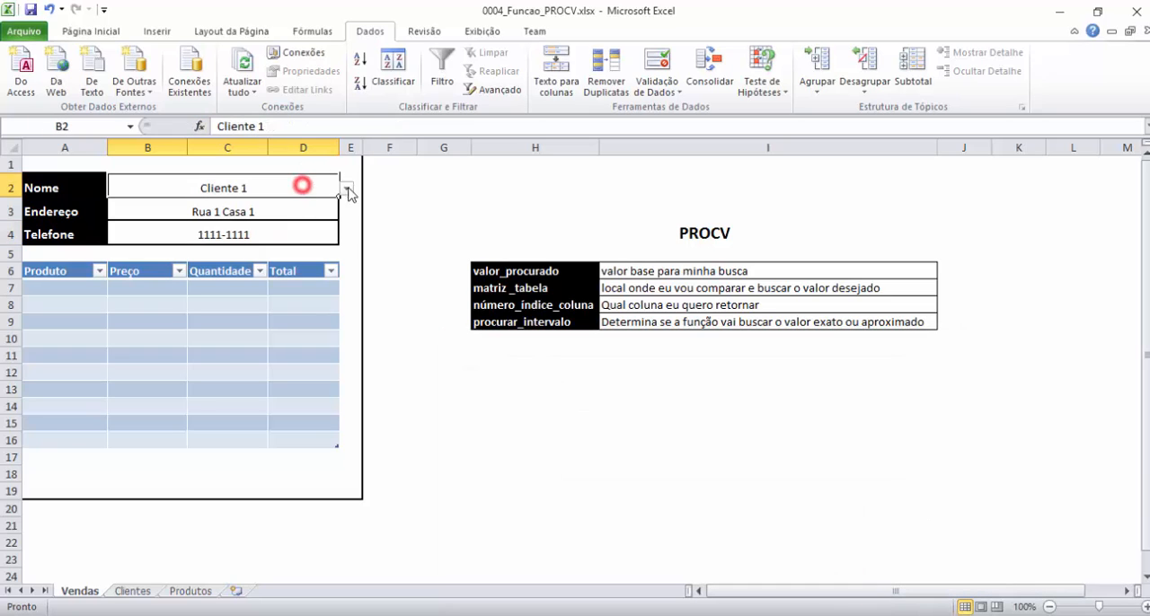
left_click(346, 189)
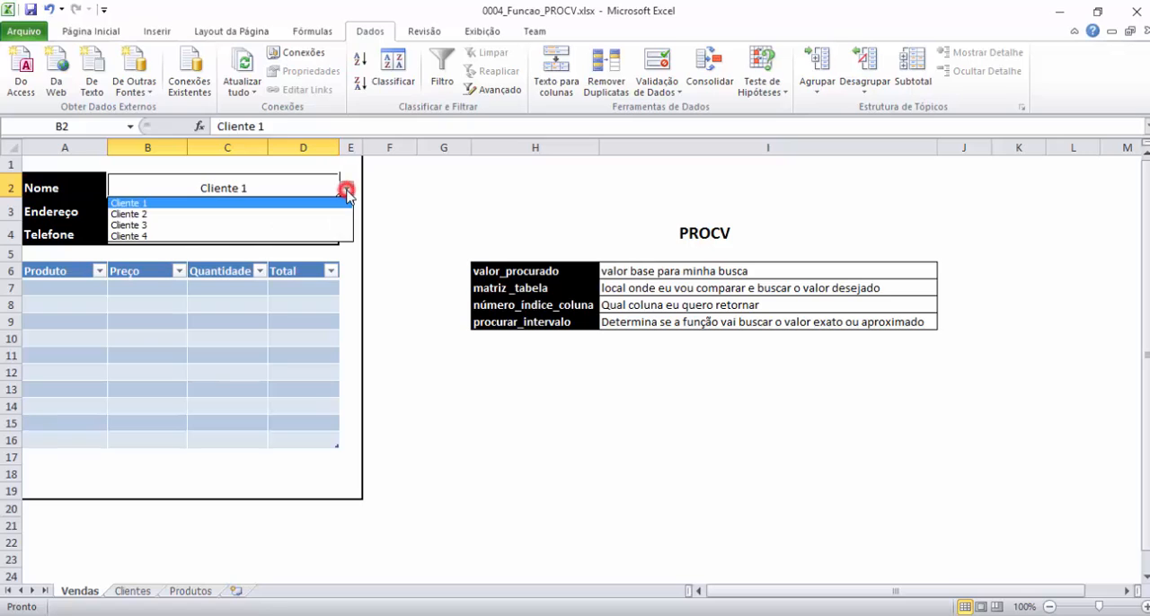
left_click(174, 215)
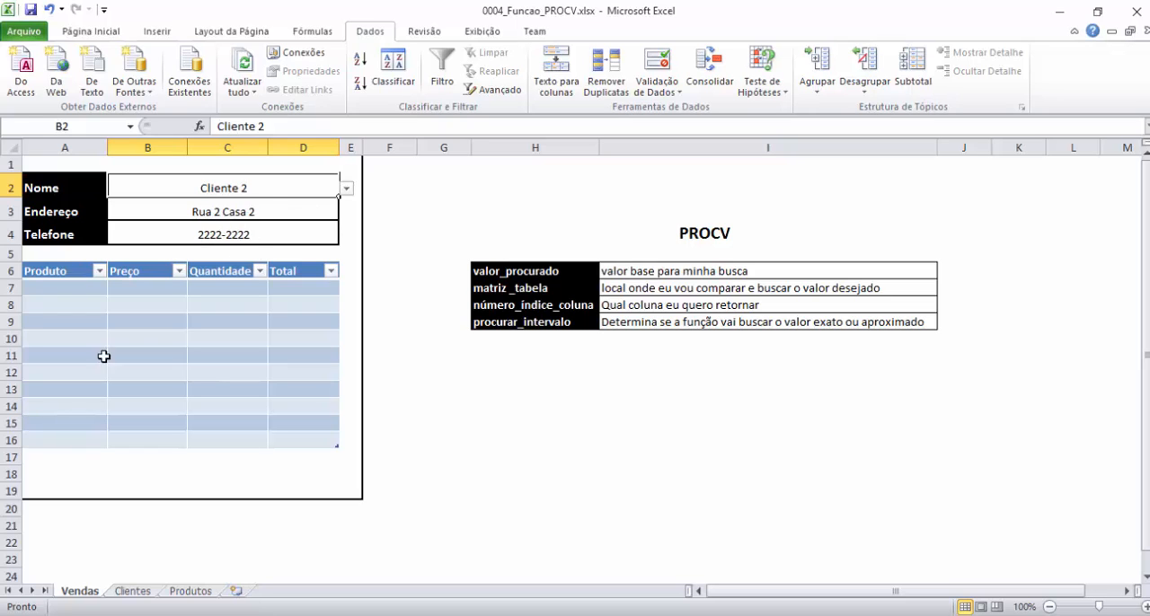
left_click(132, 595)
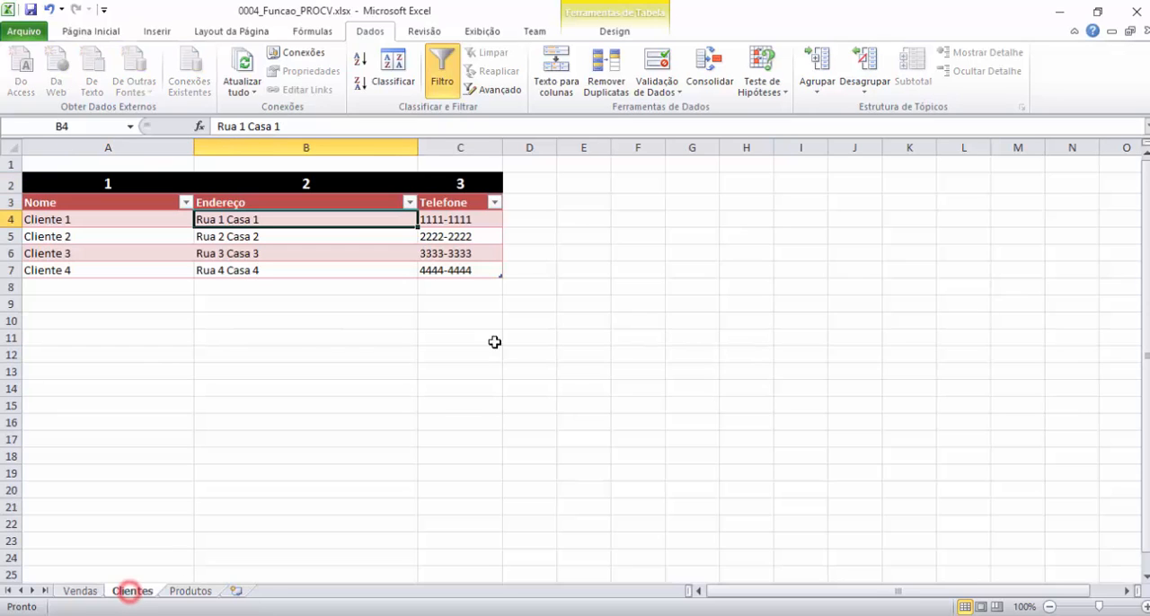
left_click(287, 237)
left_click(440, 238)
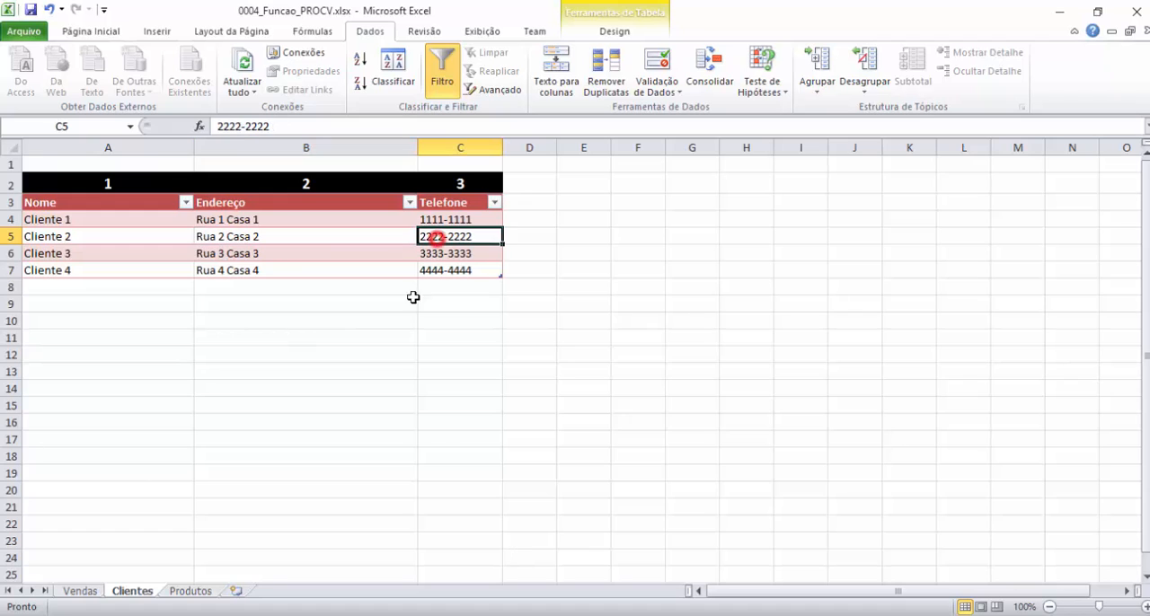
Return to Vendas and choose Cliente 3 from the Nome cell's list.
left_click(90, 591)
left_click(345, 188)
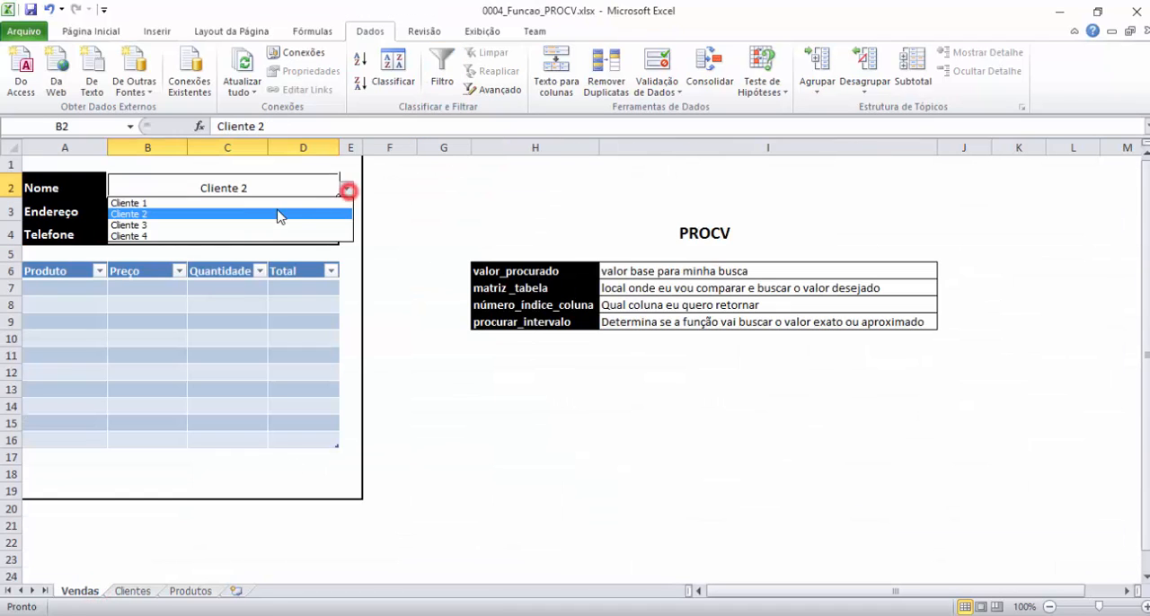
left_click(186, 231)
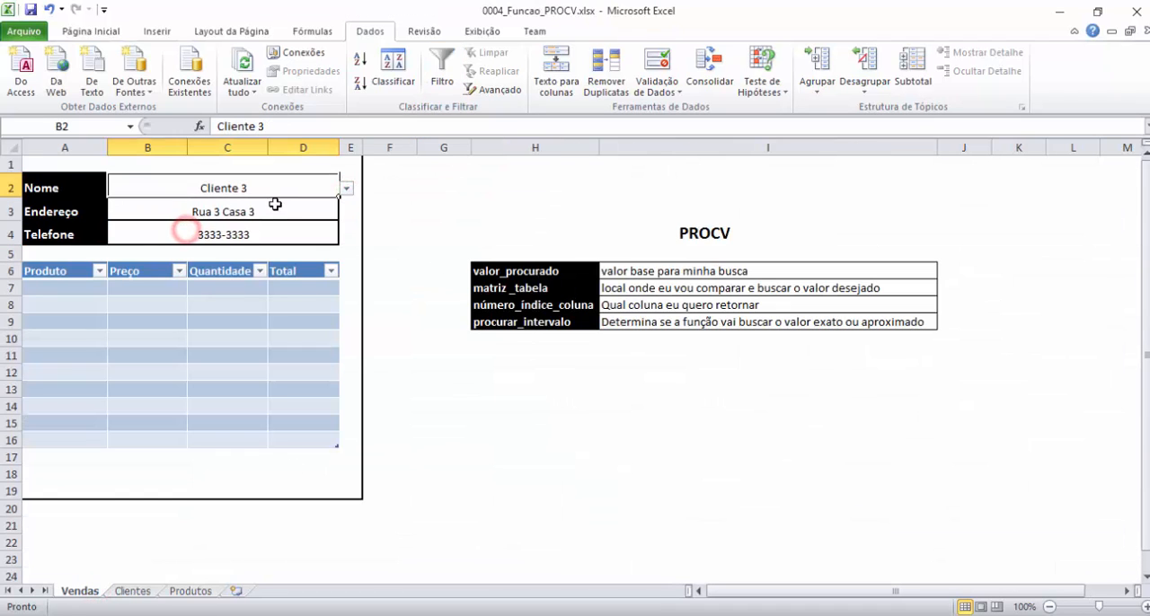
Choose Cliente 4 from the Nome cell's list.
left_click(345, 188)
left_click(223, 234)
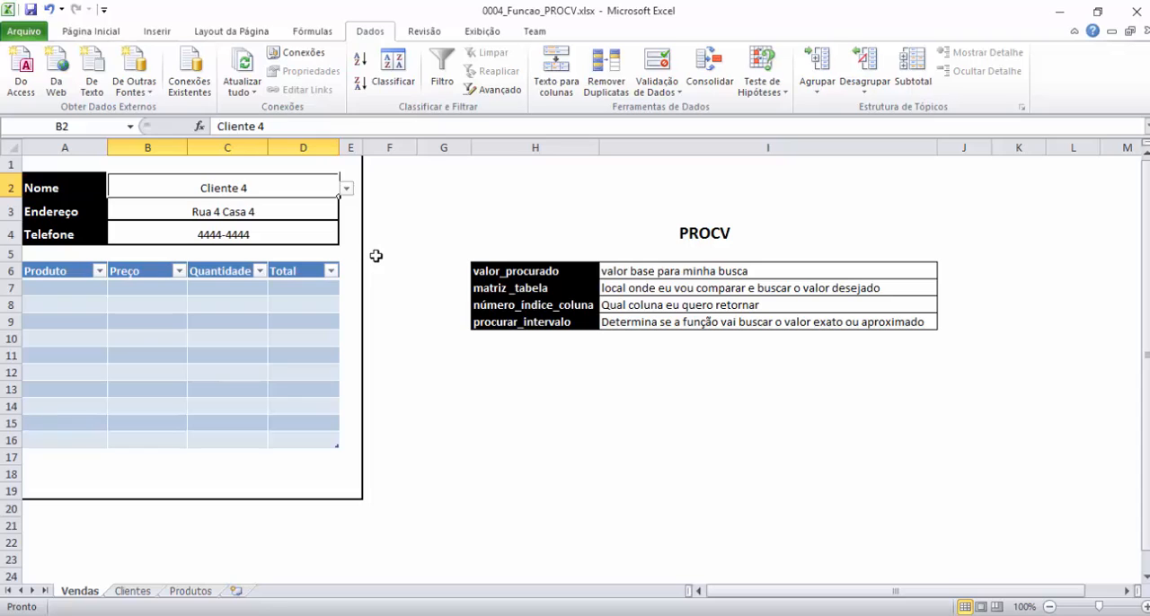
Restrict the Produto cells A7:A16 to a Lista validation whose source is the product names in A4:A7 on the Produtos sheet.
left_click(81, 287)
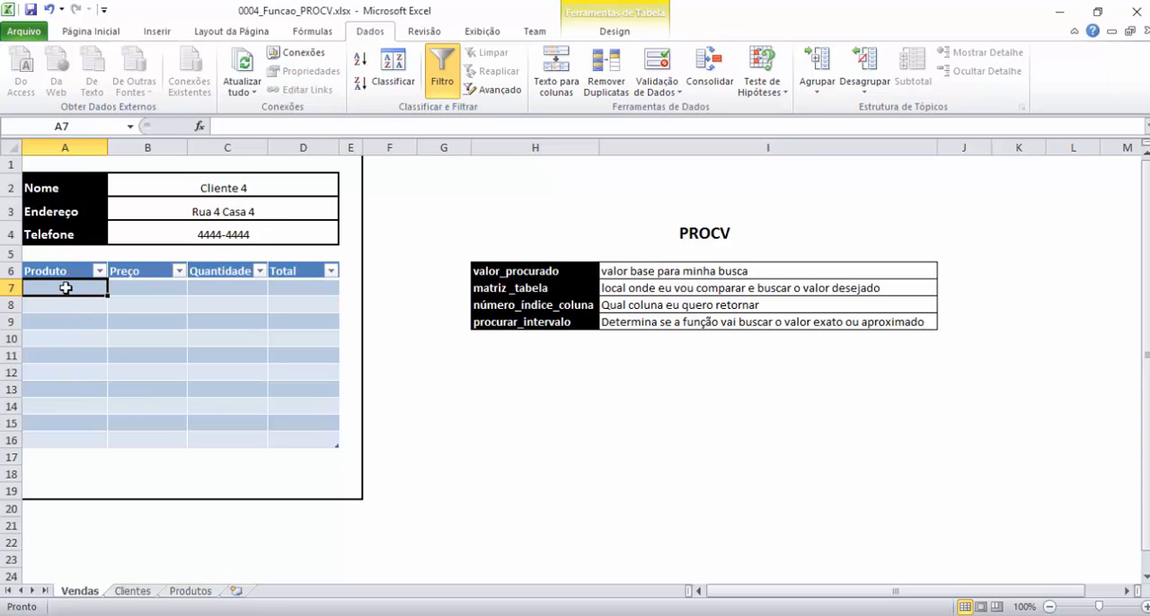
left_click_drag(65, 287, 79, 440)
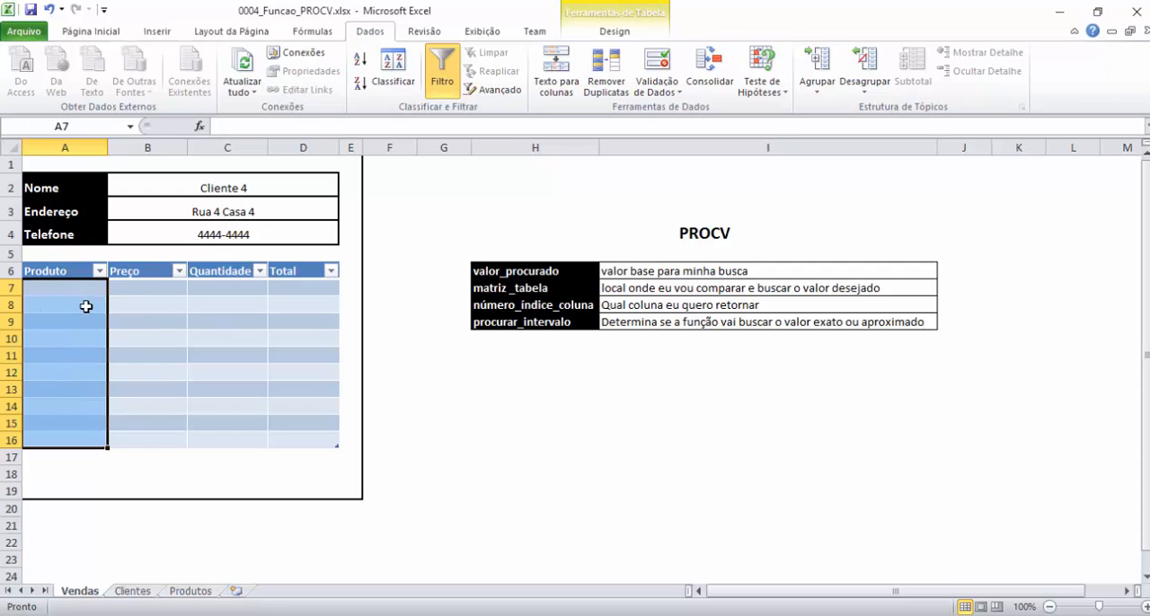
left_click(656, 65)
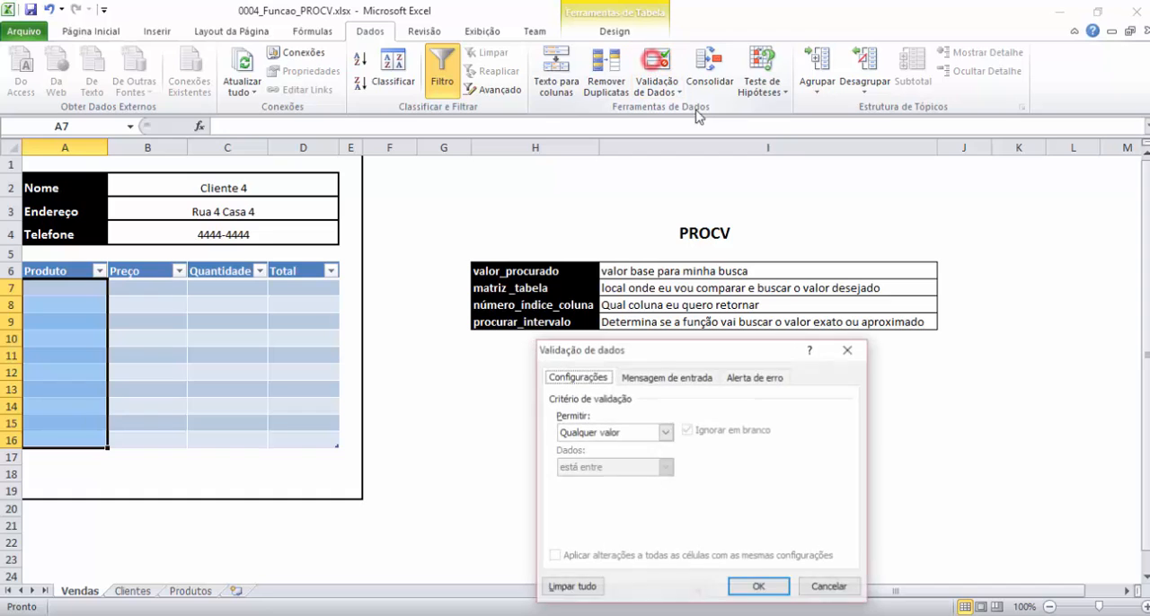
left_click(665, 432)
left_click(597, 475)
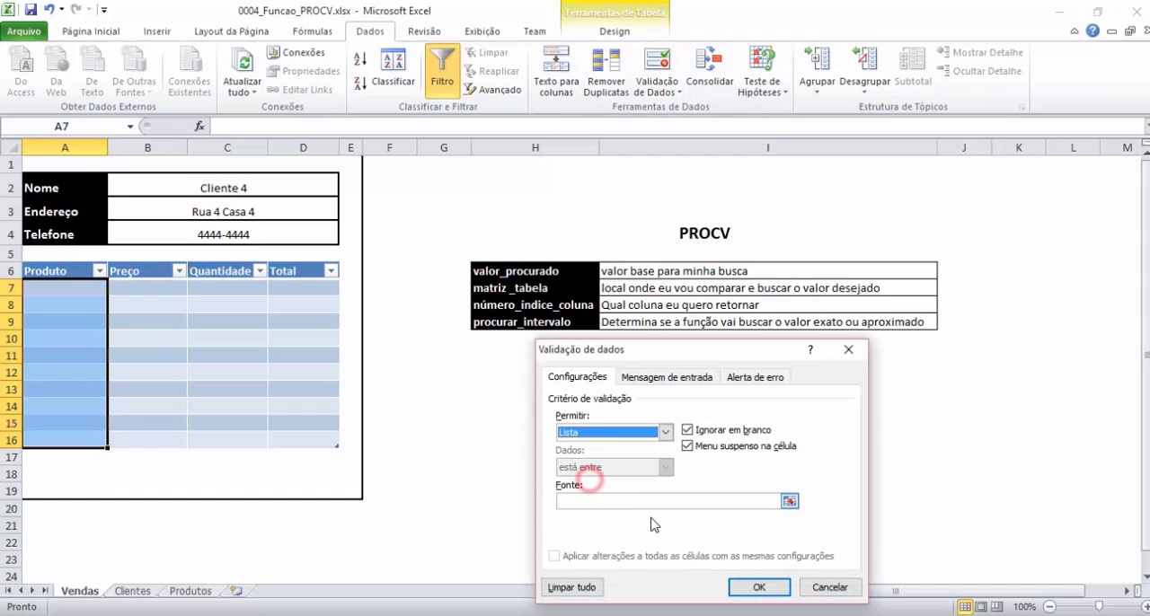
left_click(632, 501)
left_click(200, 592)
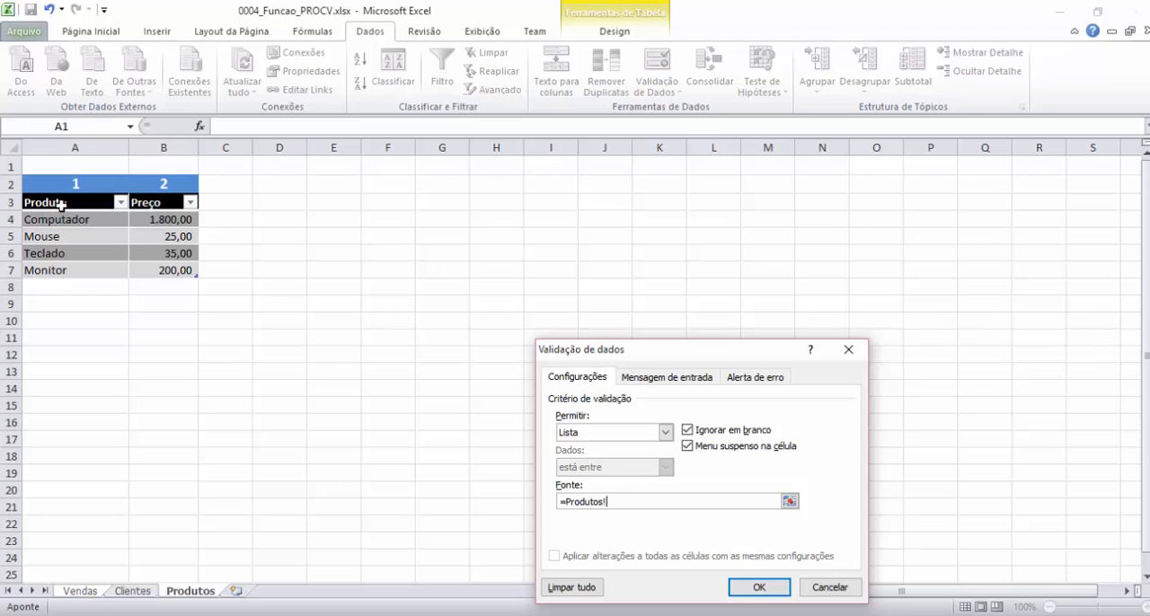
left_click_drag(66, 219, 65, 269)
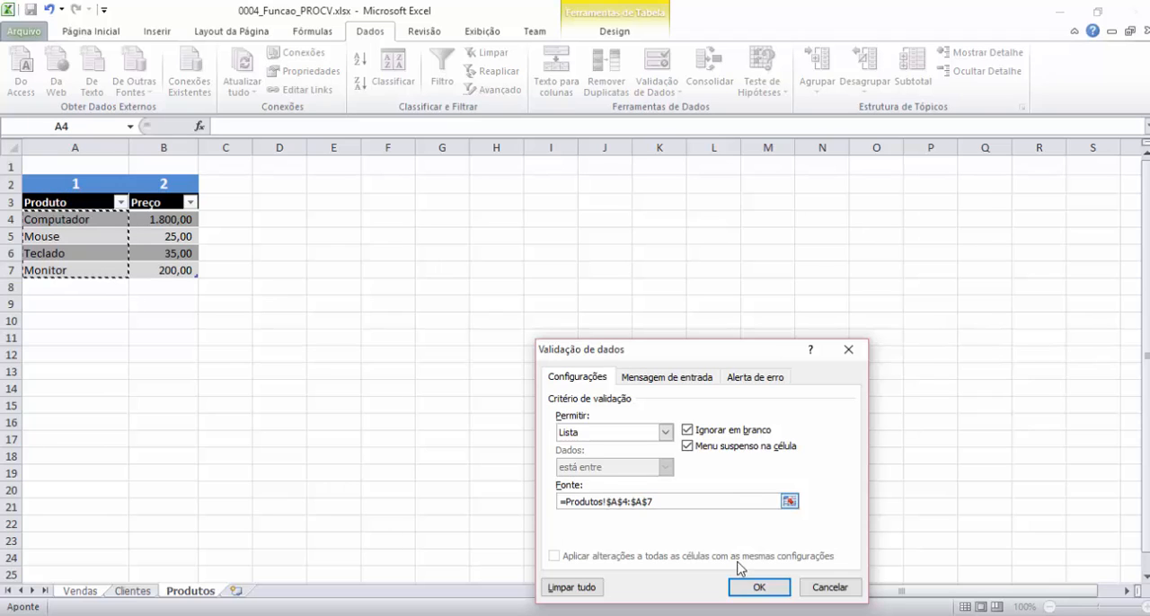
left_click(758, 586)
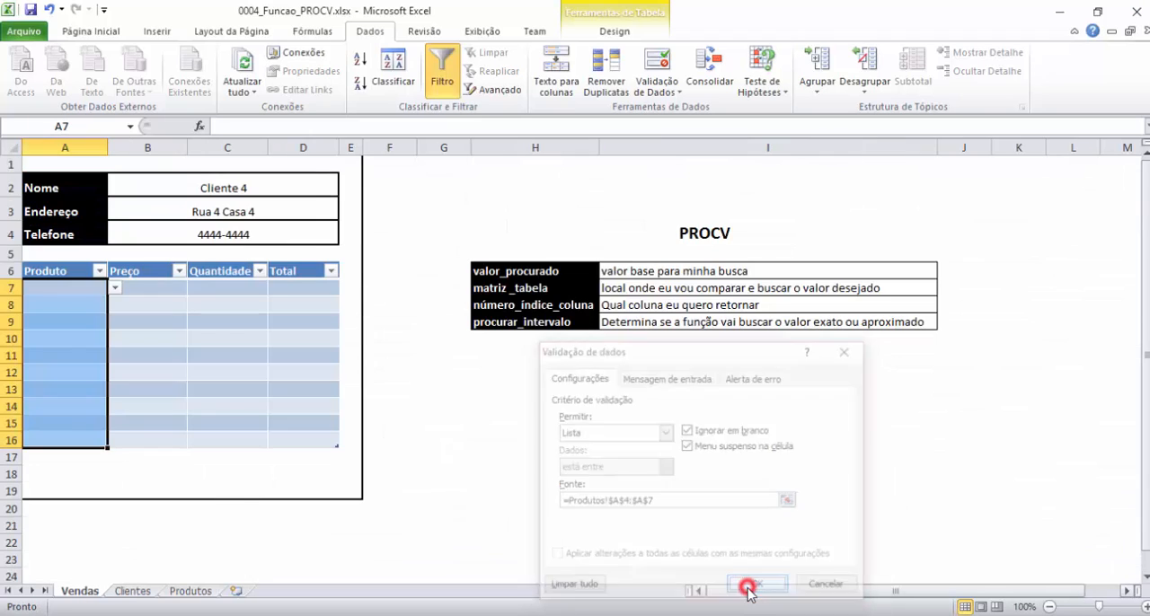
Choose Computador from the validation list in the first Produto cell, A7.
left_click(71, 288)
left_click(115, 288)
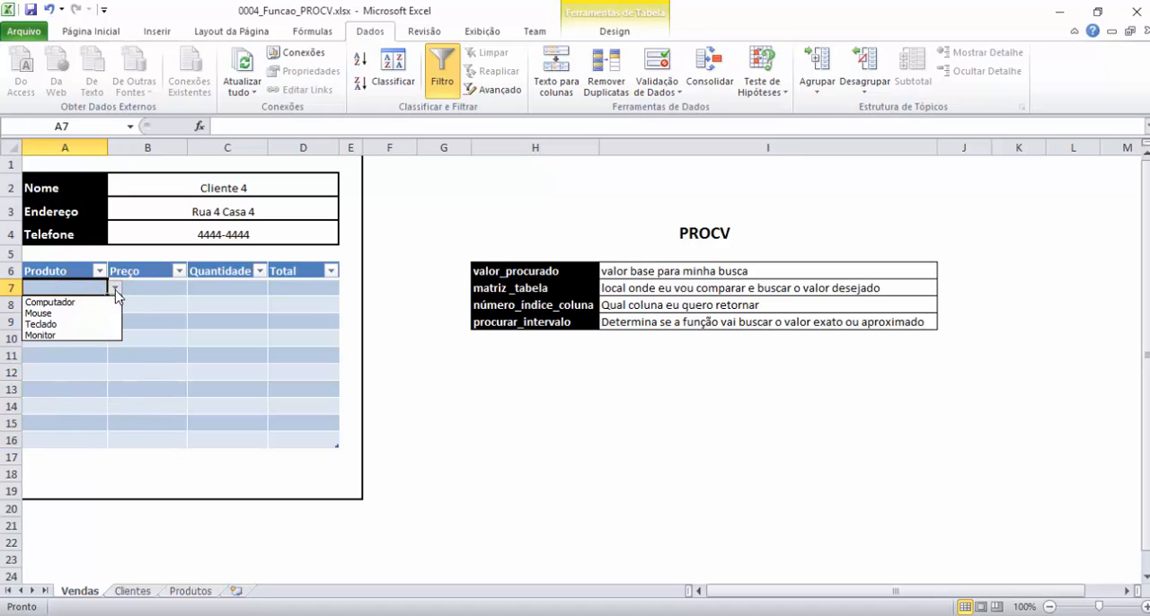
left_click(116, 289)
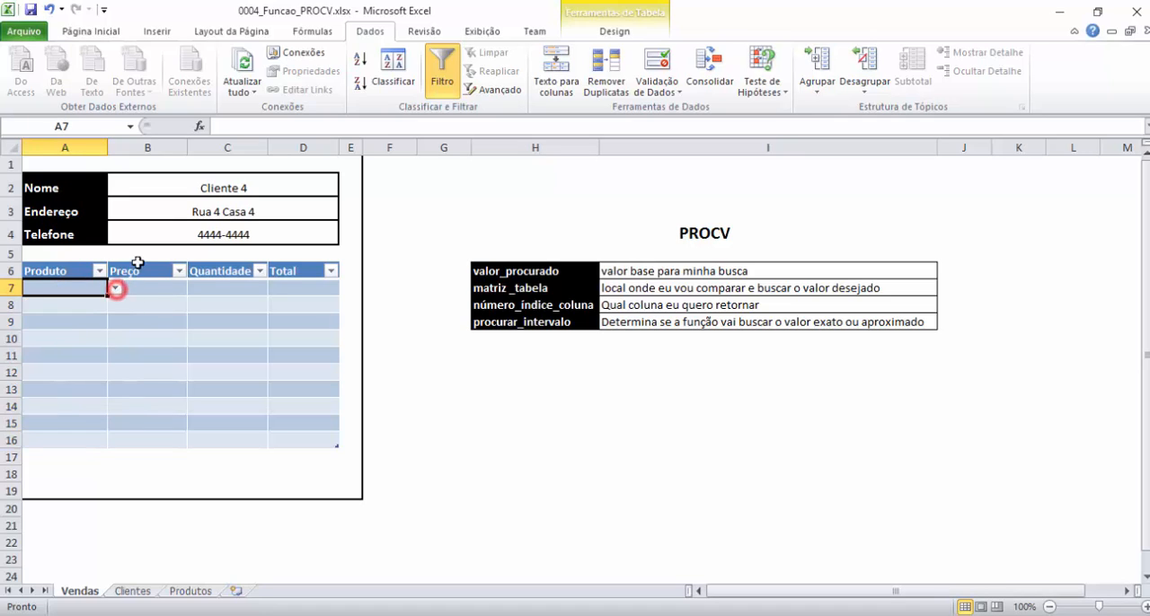
left_click(116, 288)
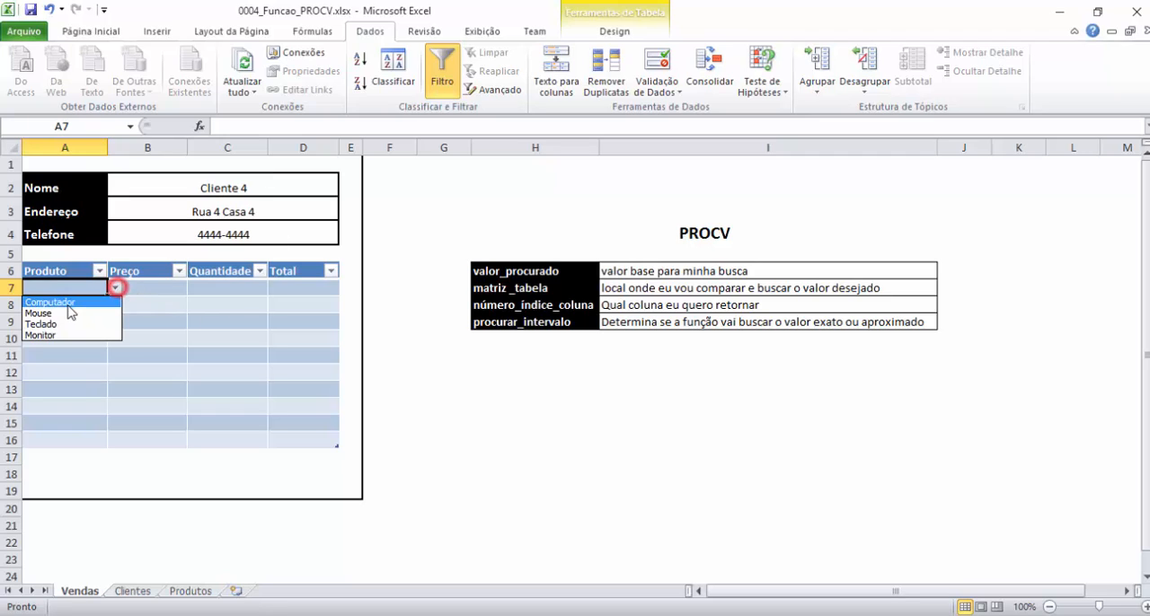
left_click(60, 302)
Check the product and price columns on the Produtos sheet against the sales table's Preço column, ending back on Vendas.
left_click(149, 287)
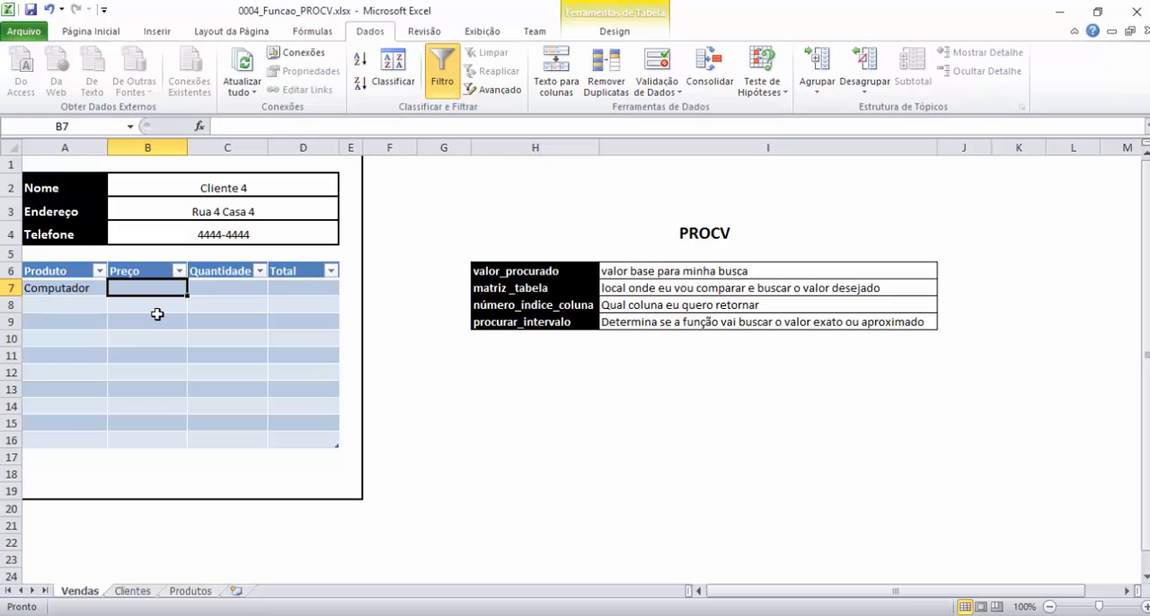
left_click(190, 591)
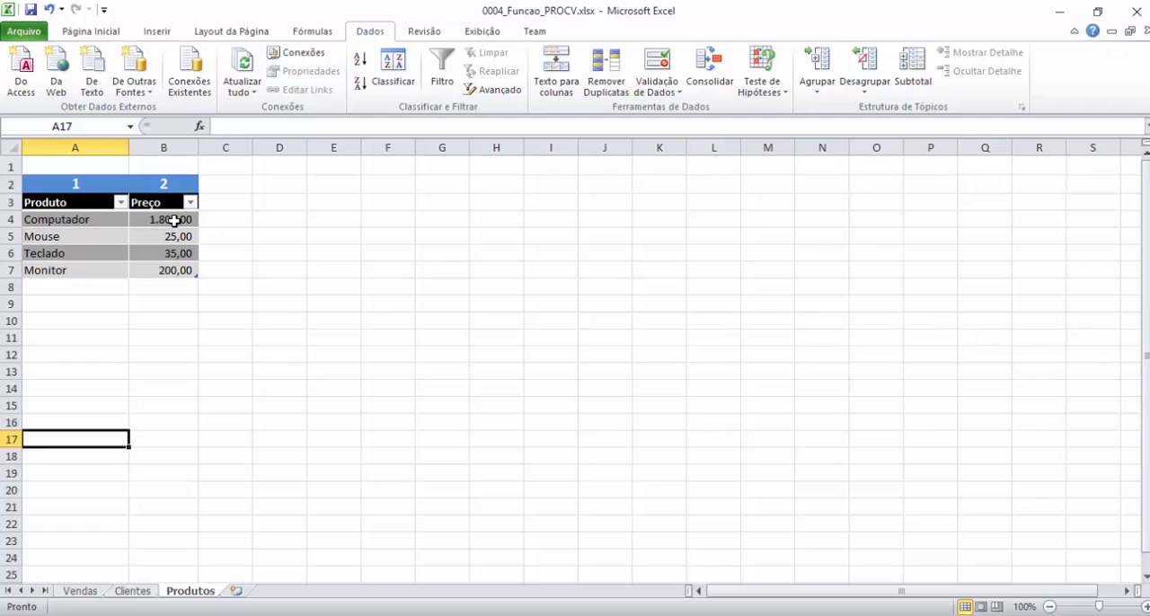
left_click(79, 591)
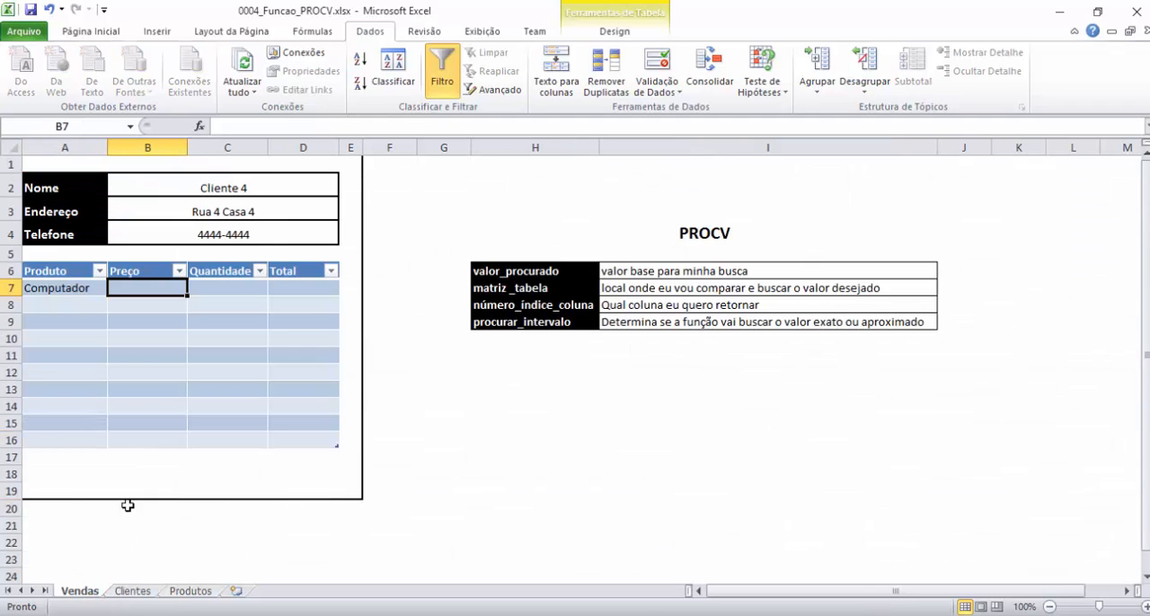
left_click(190, 591)
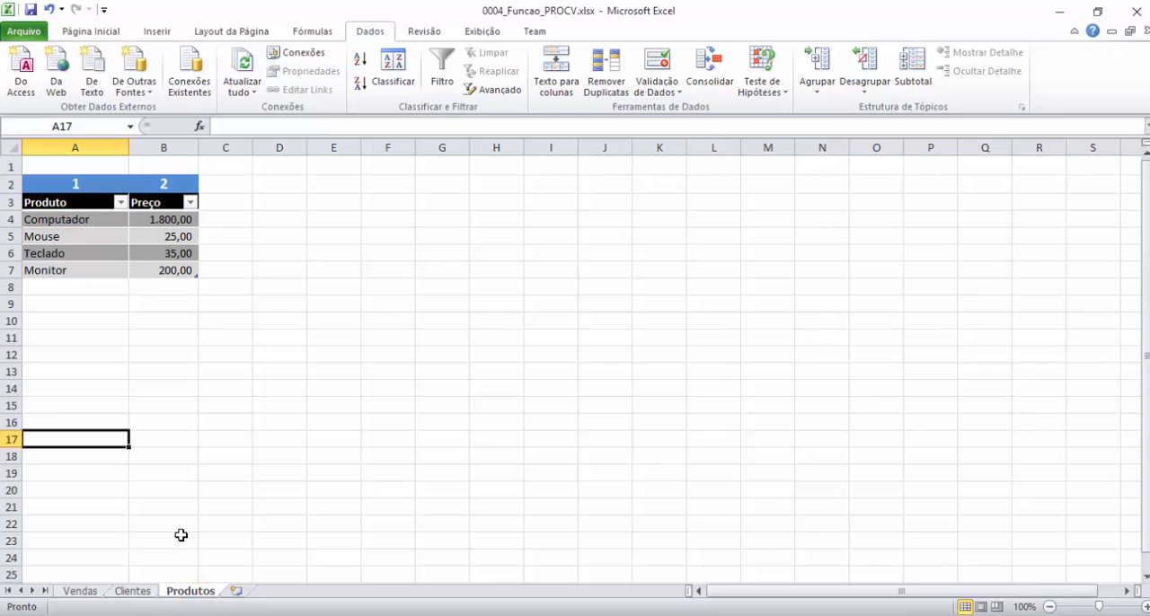
left_click(88, 591)
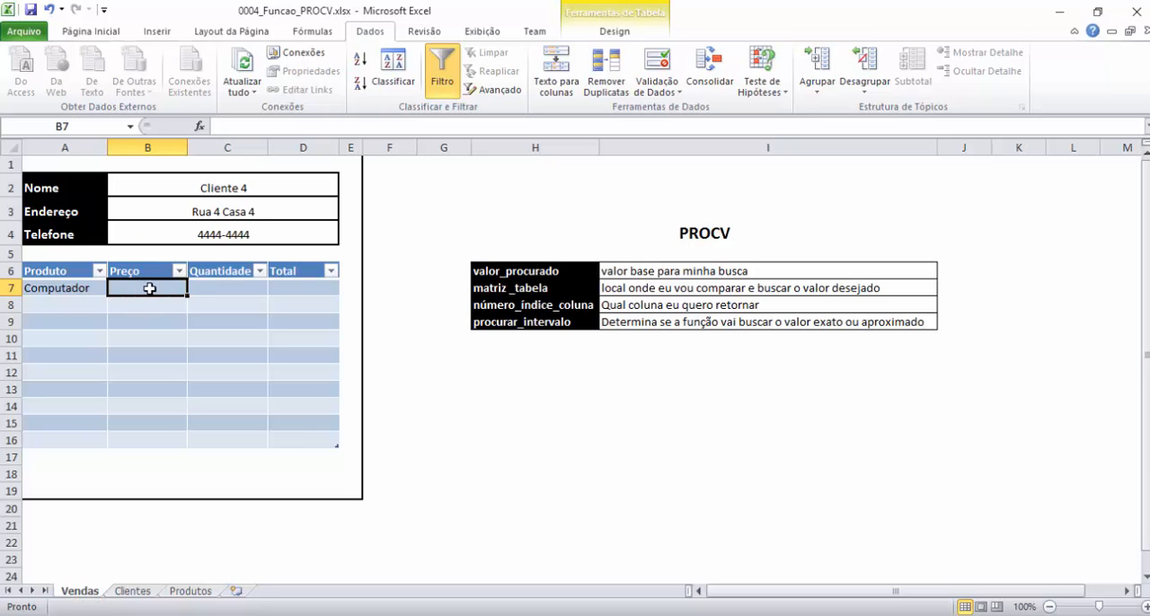
Start a PROCV formula in Preço cell B7 and set Valor_procurado to the Produto cell of the same row.
type("=PROCV")
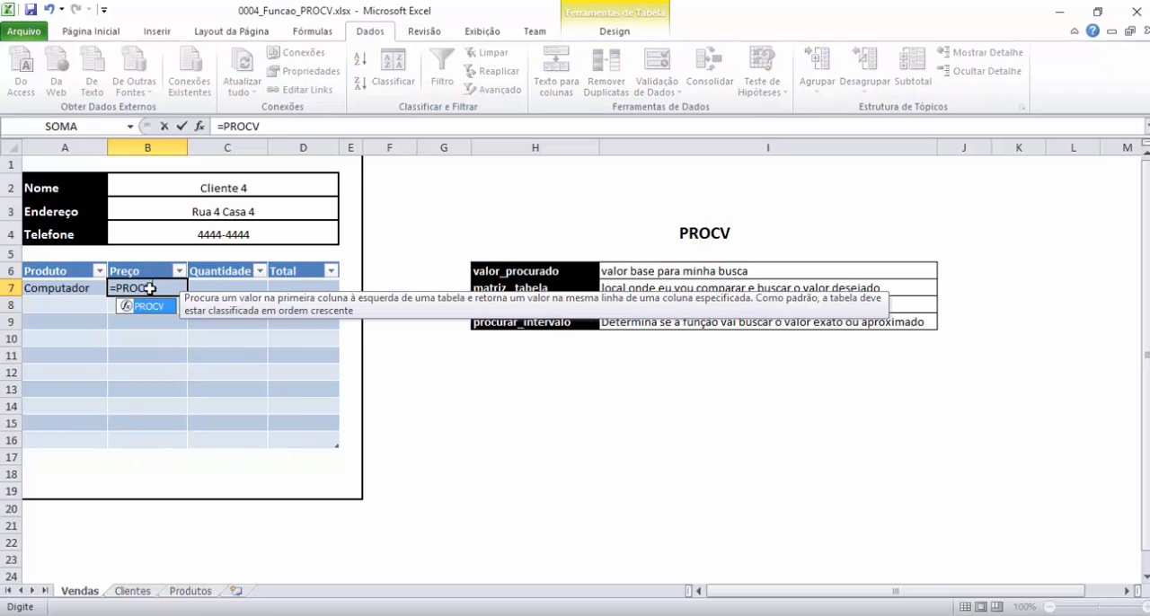
type("(")
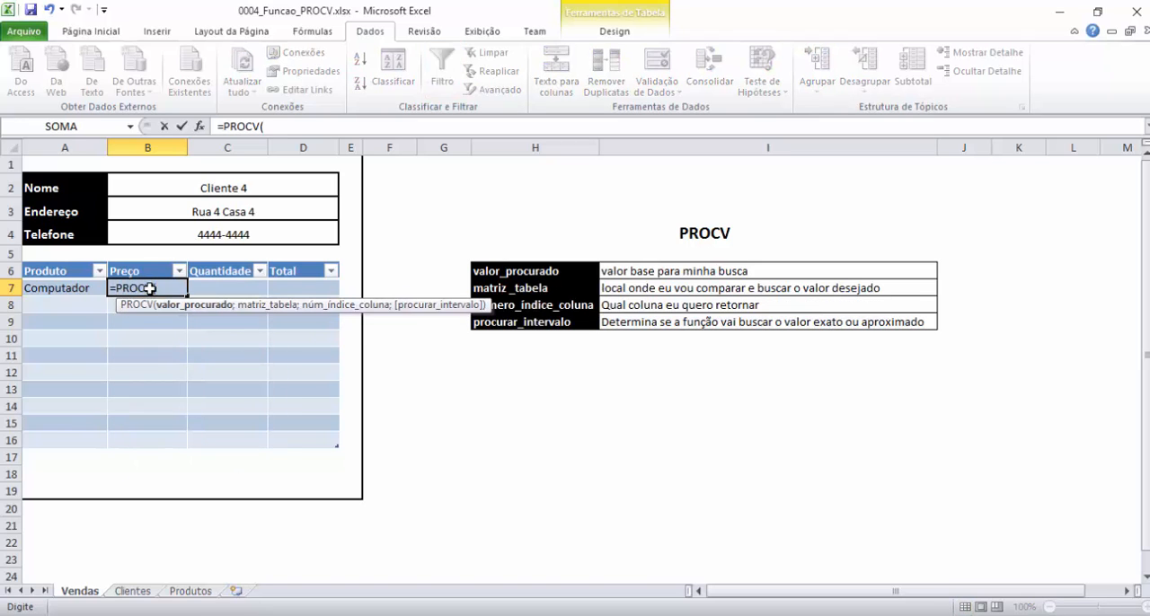
left_click(200, 130)
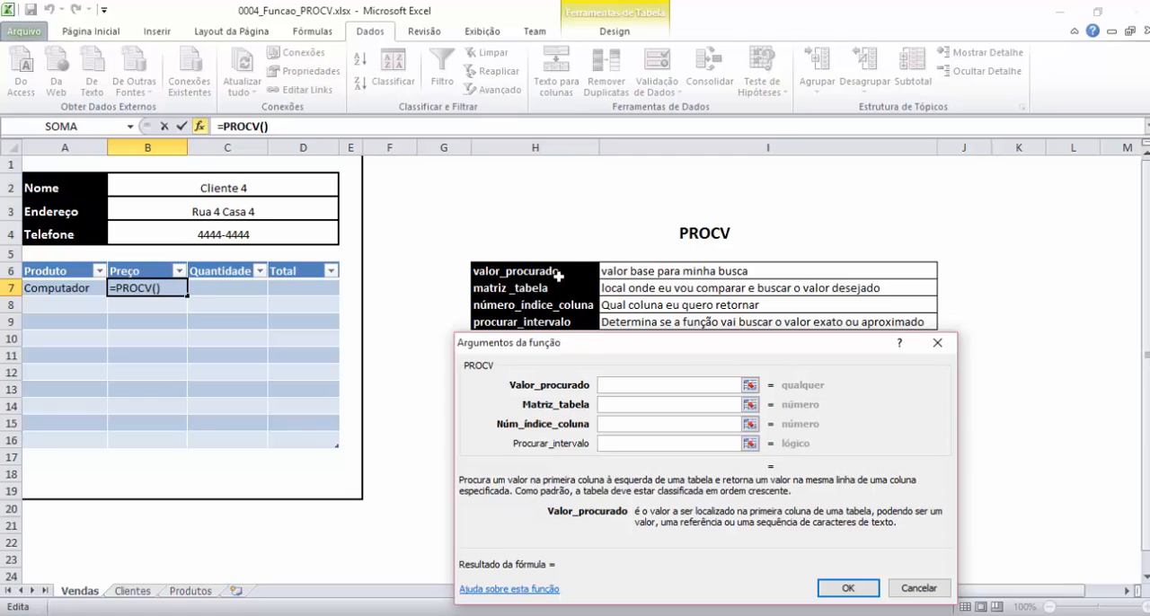
left_click(626, 384)
left_click(73, 288)
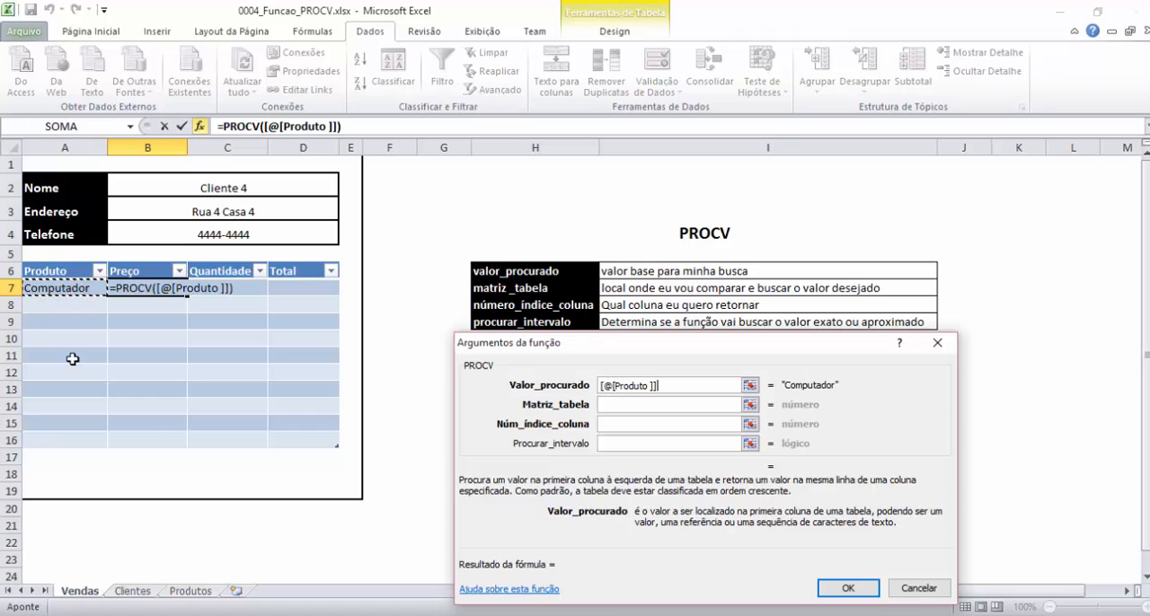
Set Matriz_tabela to the product and price records in A4:B7 on the Produtos sheet.
left_click(620, 405)
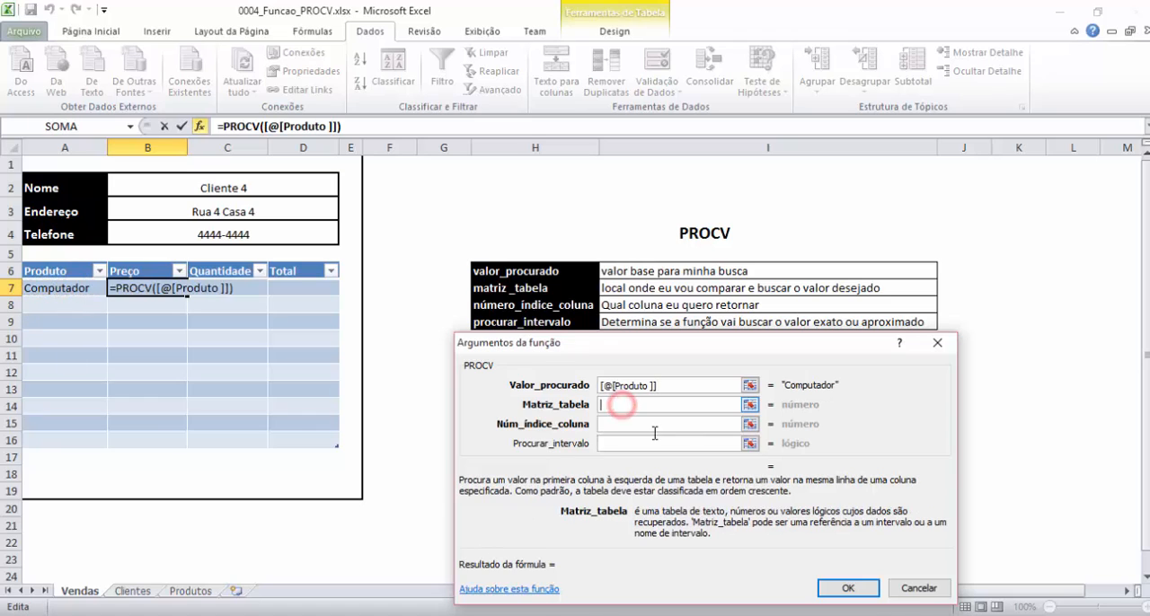
left_click(192, 591)
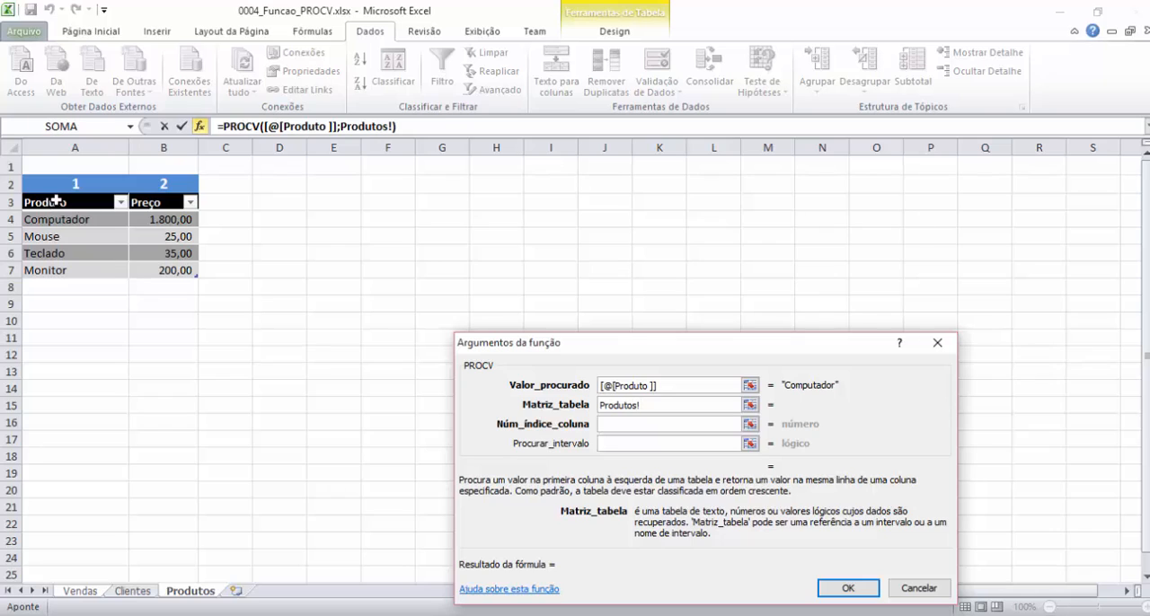
left_click_drag(65, 219, 185, 269)
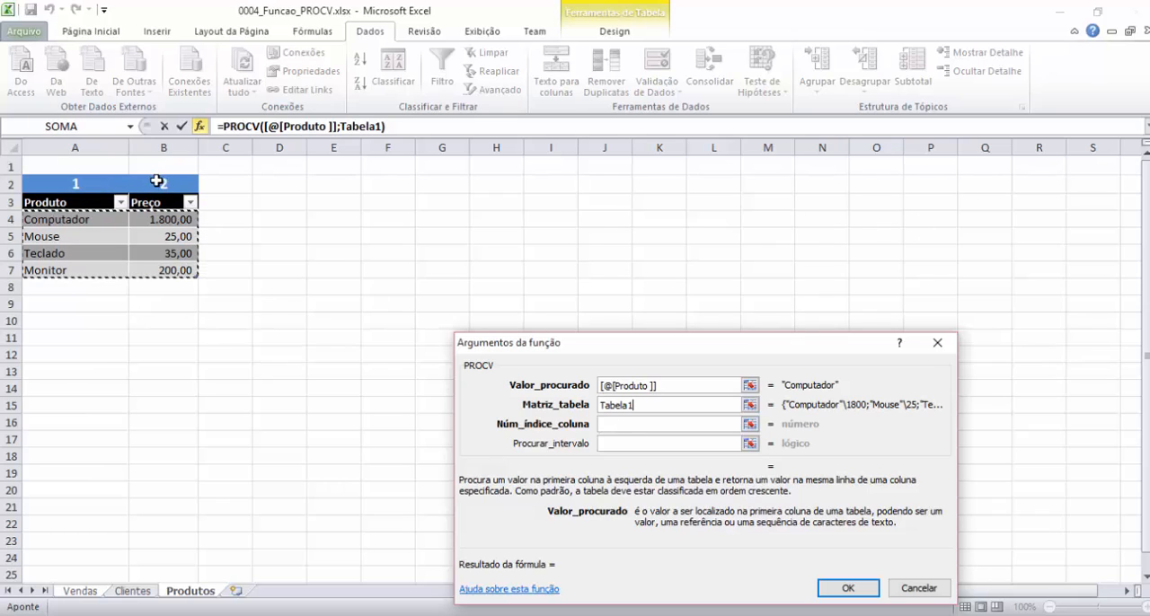
Set Núm_índice_coluna to 2 and Procurar_intervalo to FALSO, and confirm the Preço formula.
left_click(649, 424)
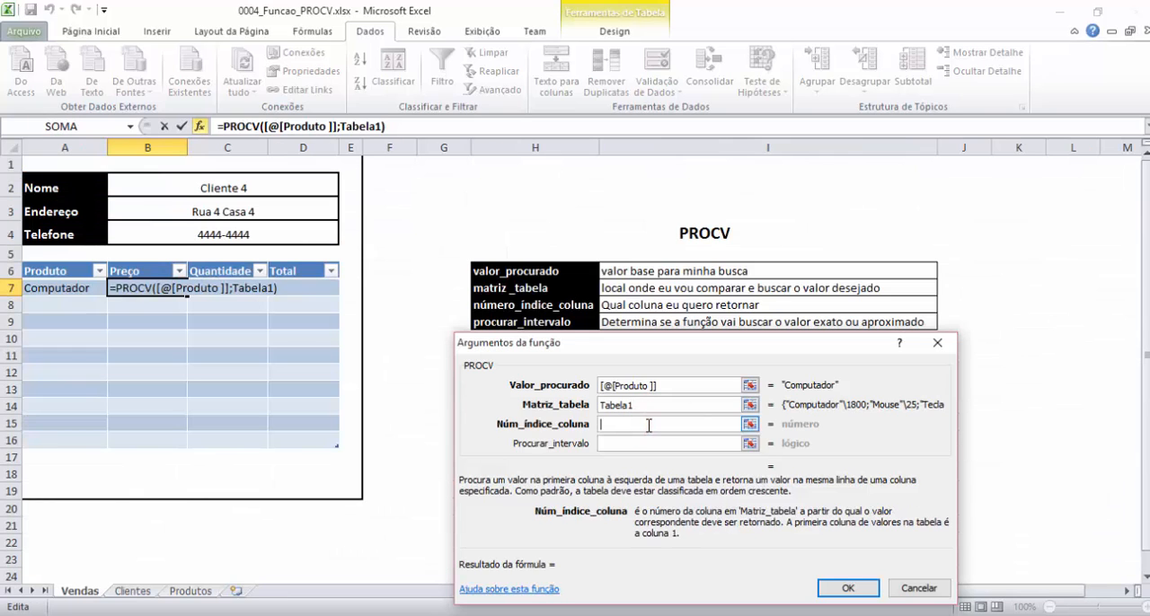
type("2")
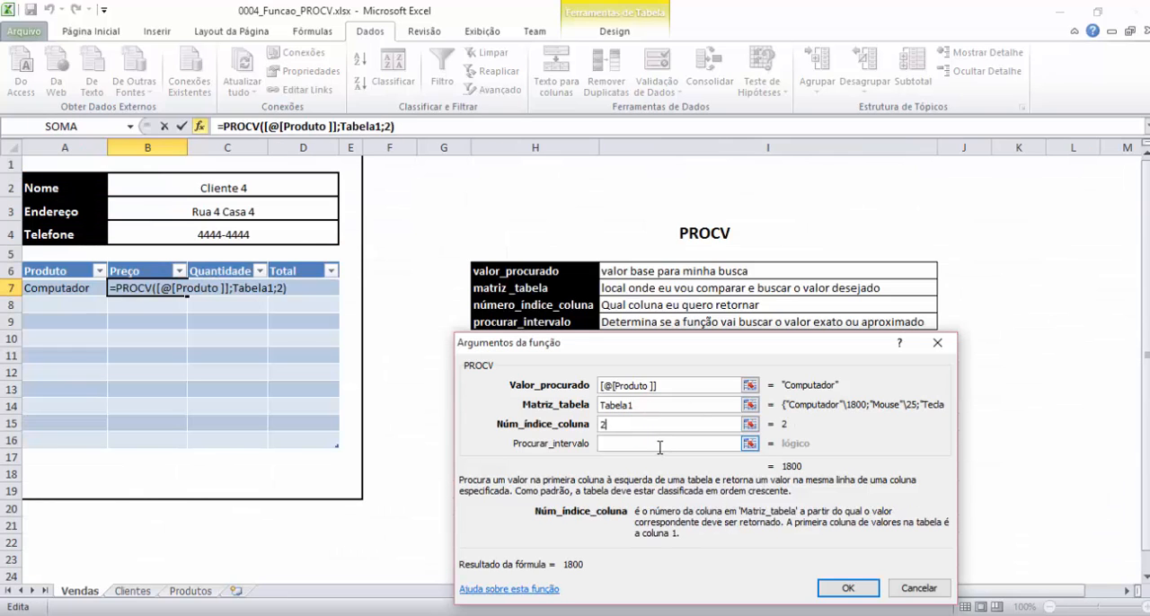
left_click(661, 442)
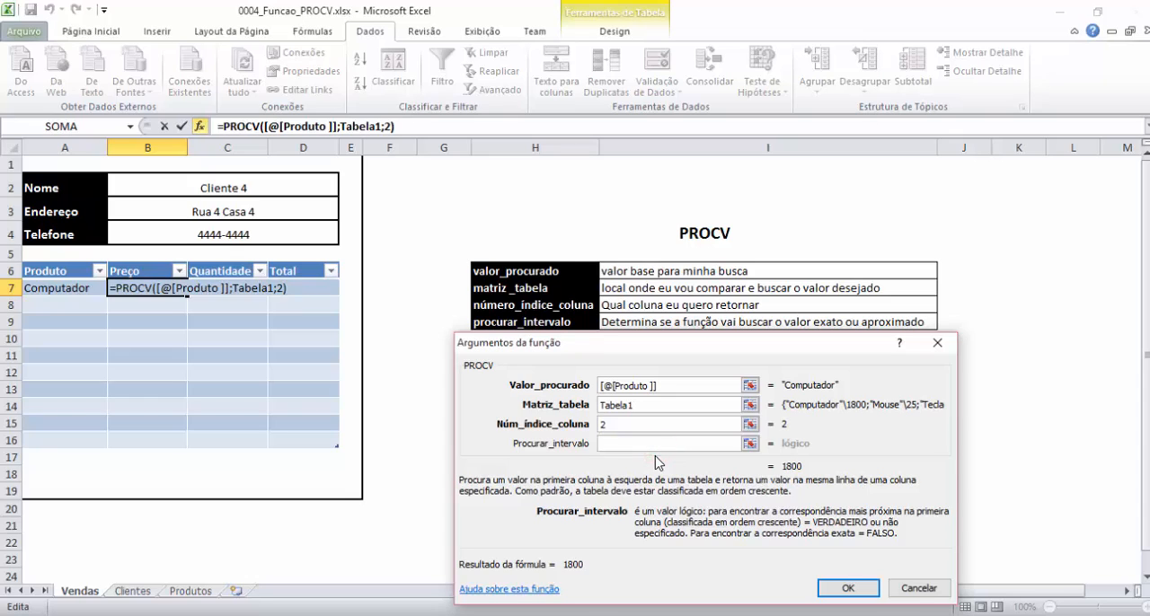
type("FALSO")
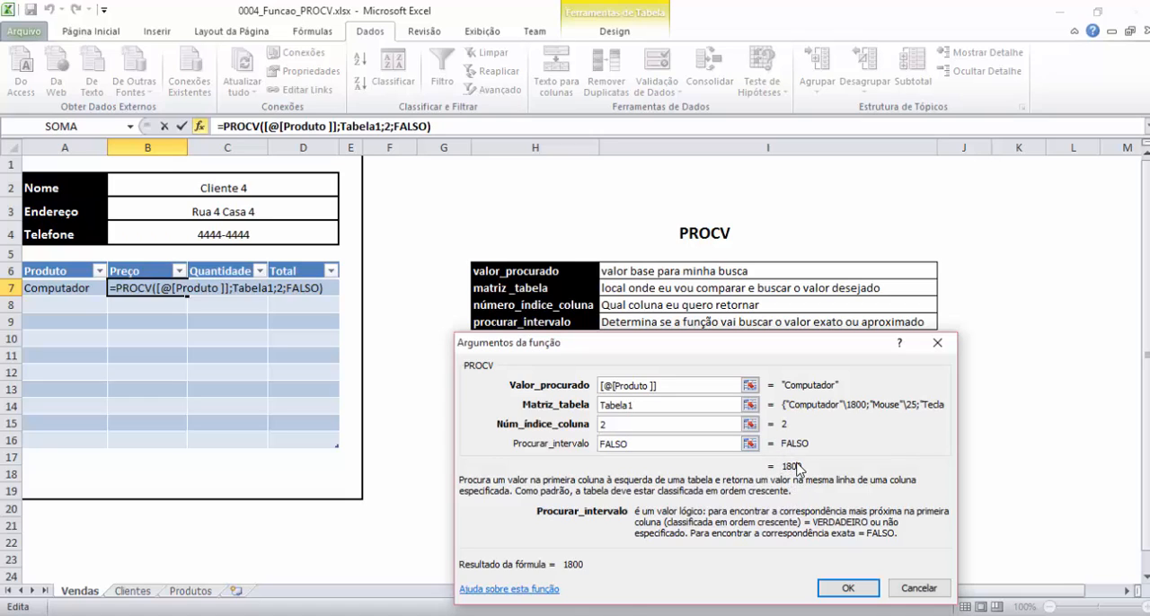
left_click(844, 588)
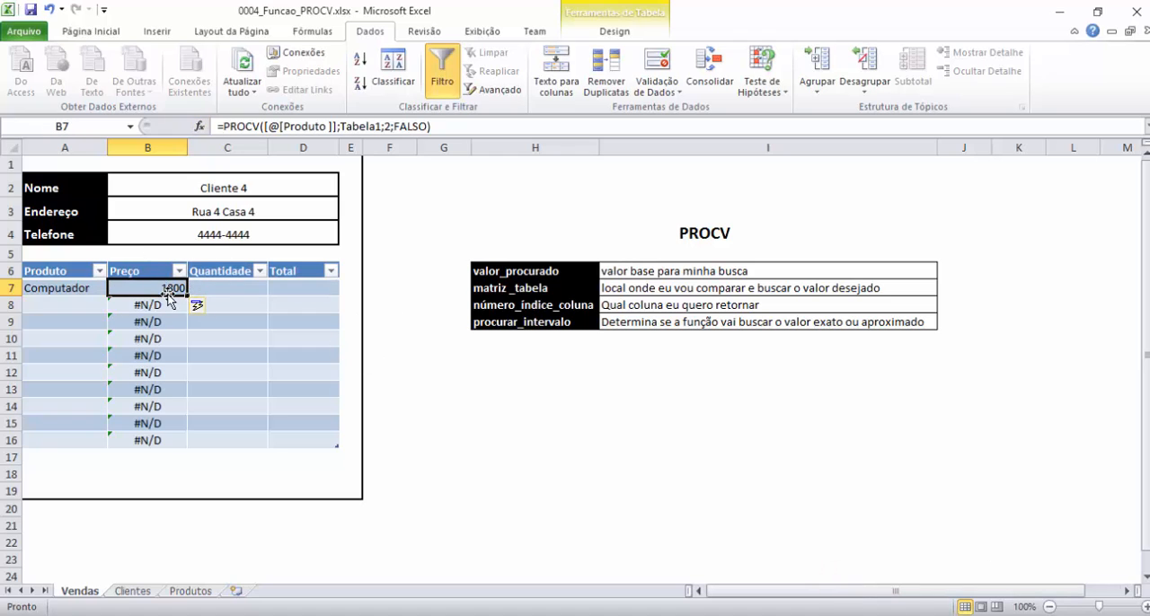
Apply the thousands-separator Contábil number format to the Preço column's cells.
left_click(148, 262)
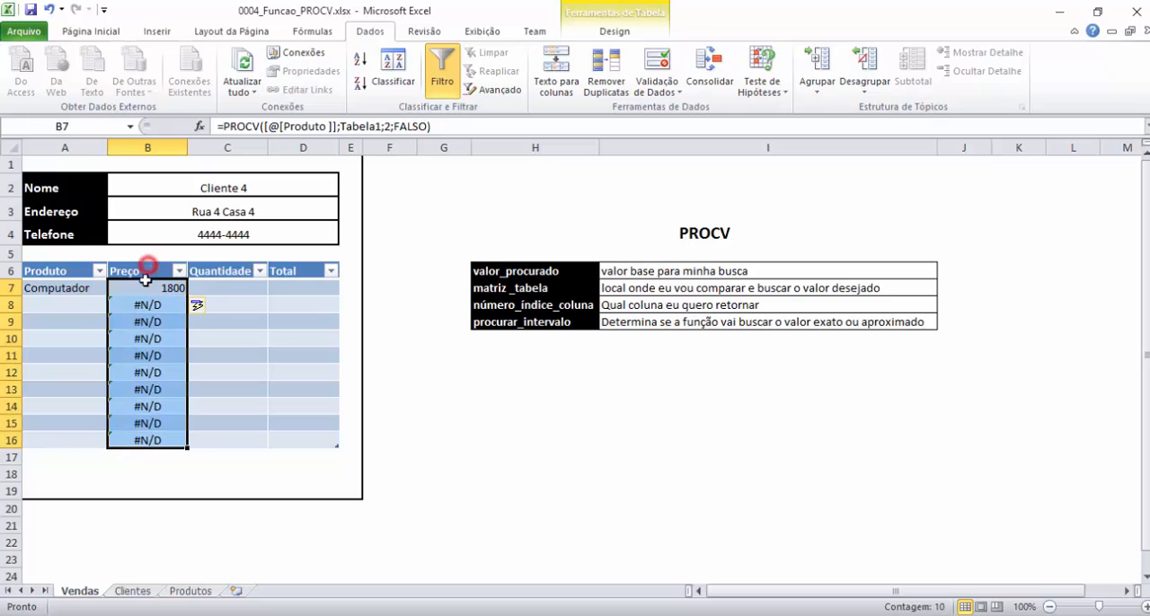
left_click(99, 31)
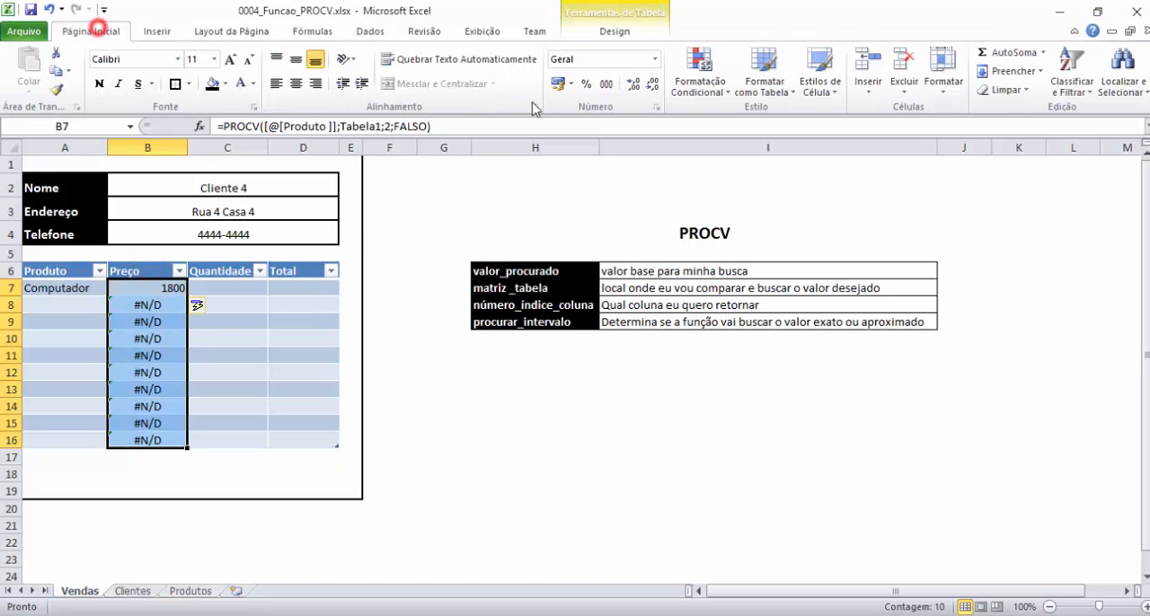
left_click(605, 84)
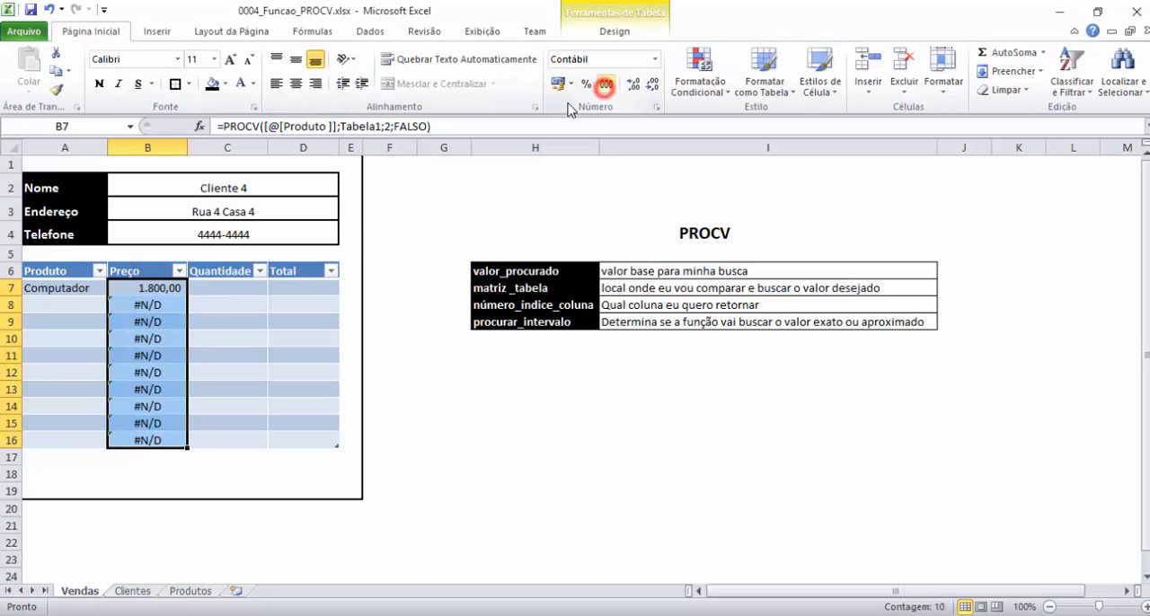
Enter 1 as the Quantidade for the Computador row.
left_click(216, 286)
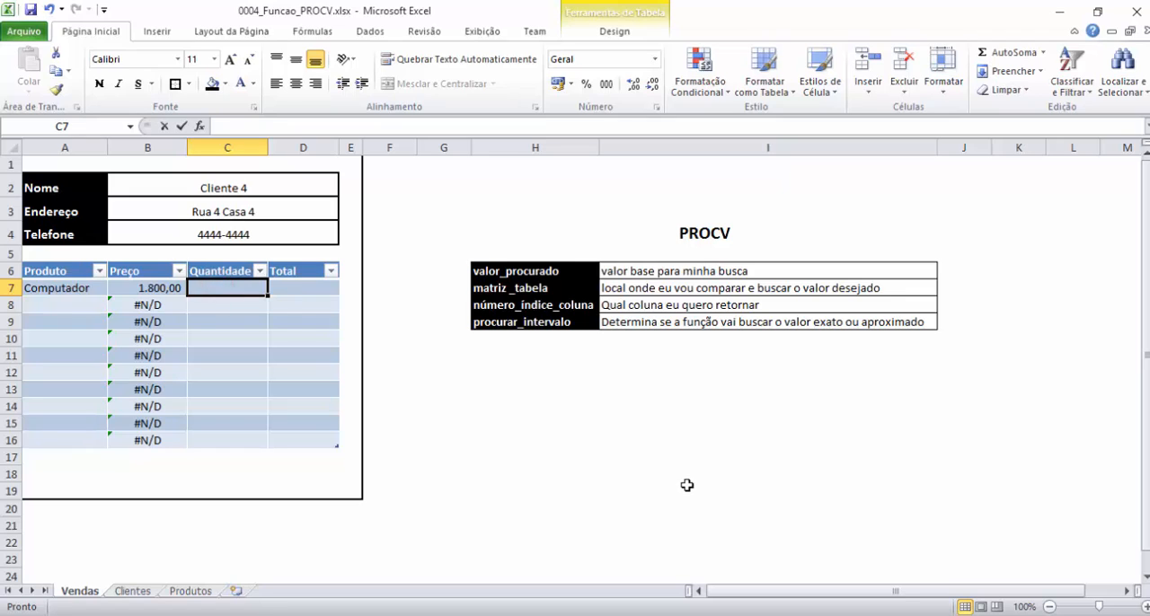
type("1")
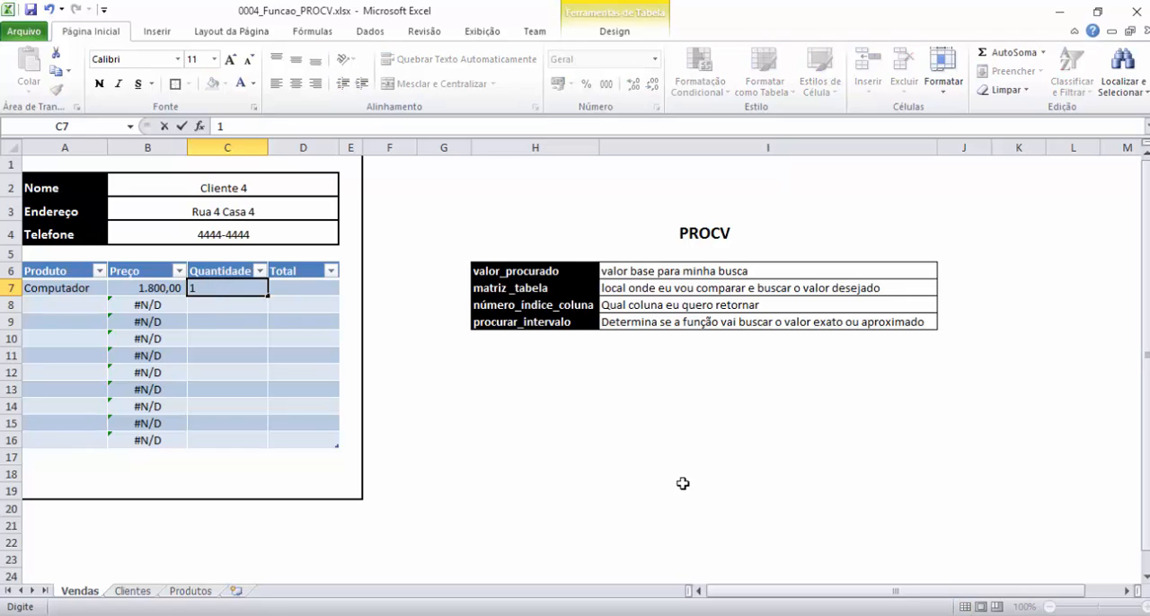
left_click(298, 290)
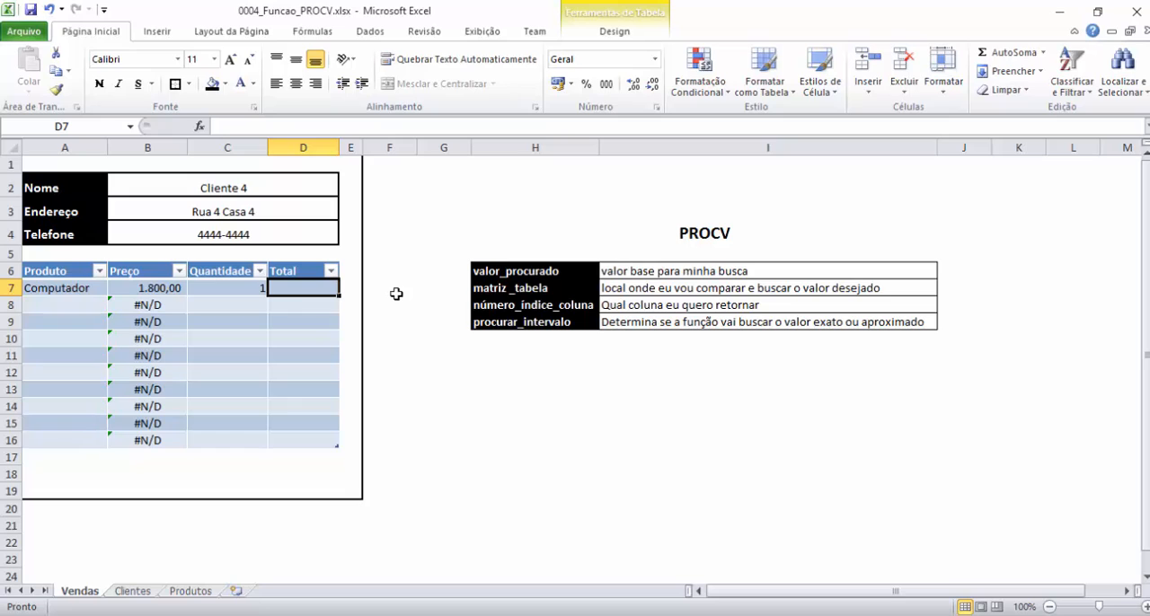
type("=")
left_click(163, 288)
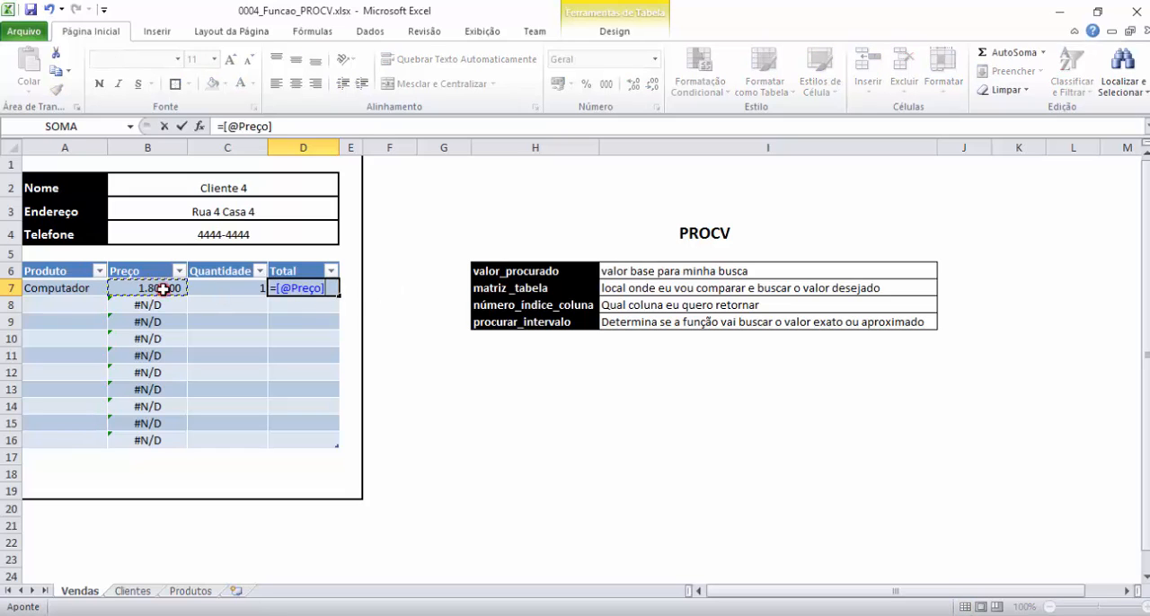
type("*")
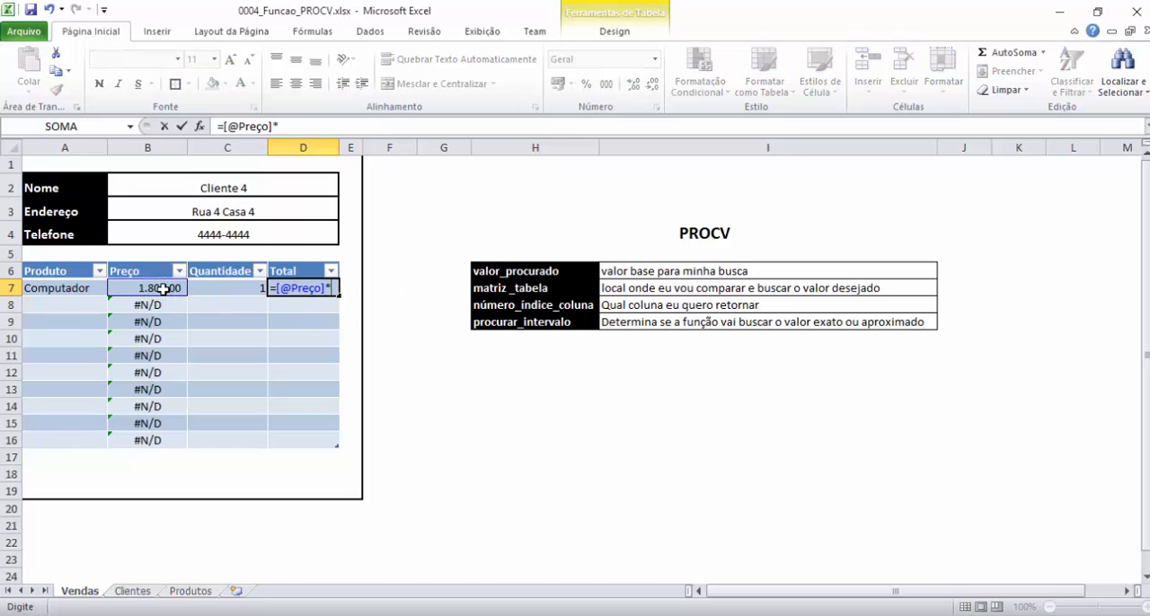
left_click(225, 288)
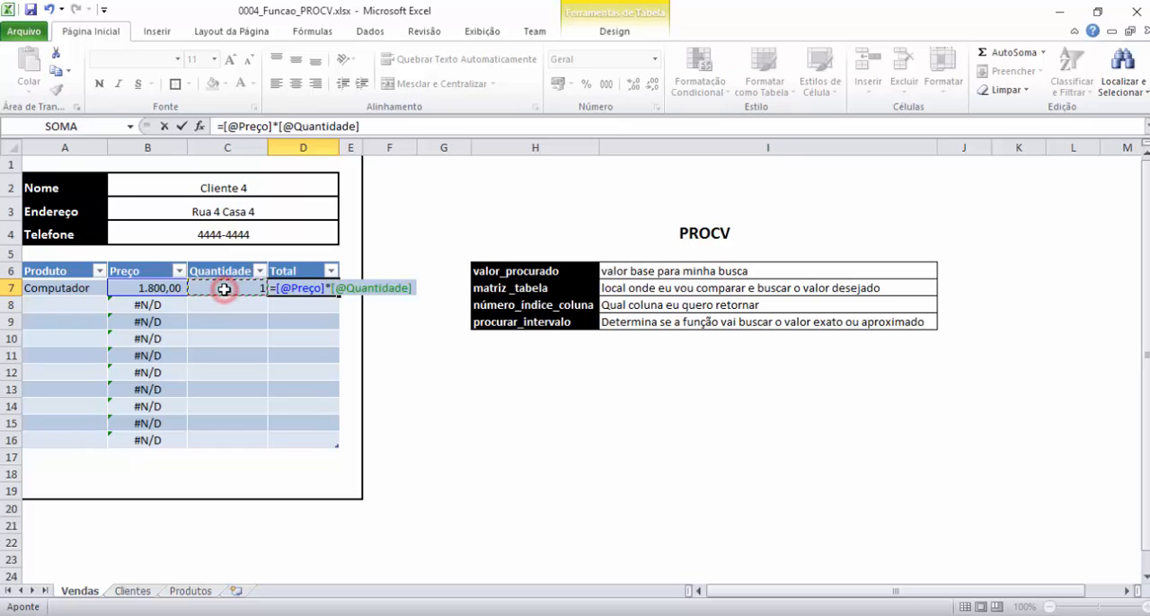
key("Return")
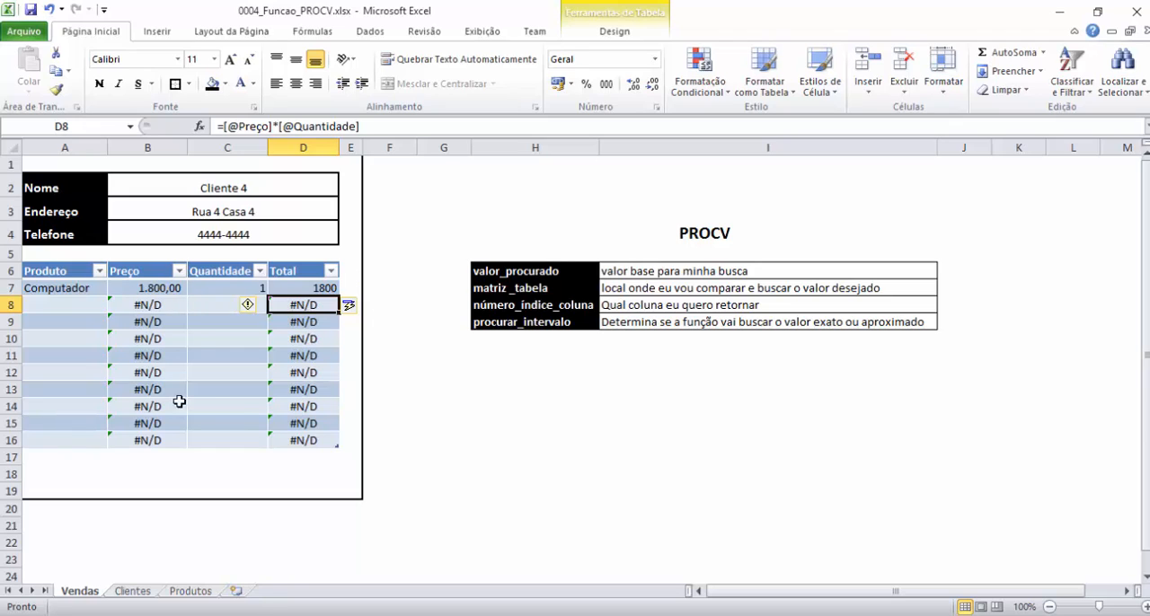
left_click_drag(159, 304, 158, 440)
left_click_drag(303, 305, 301, 440)
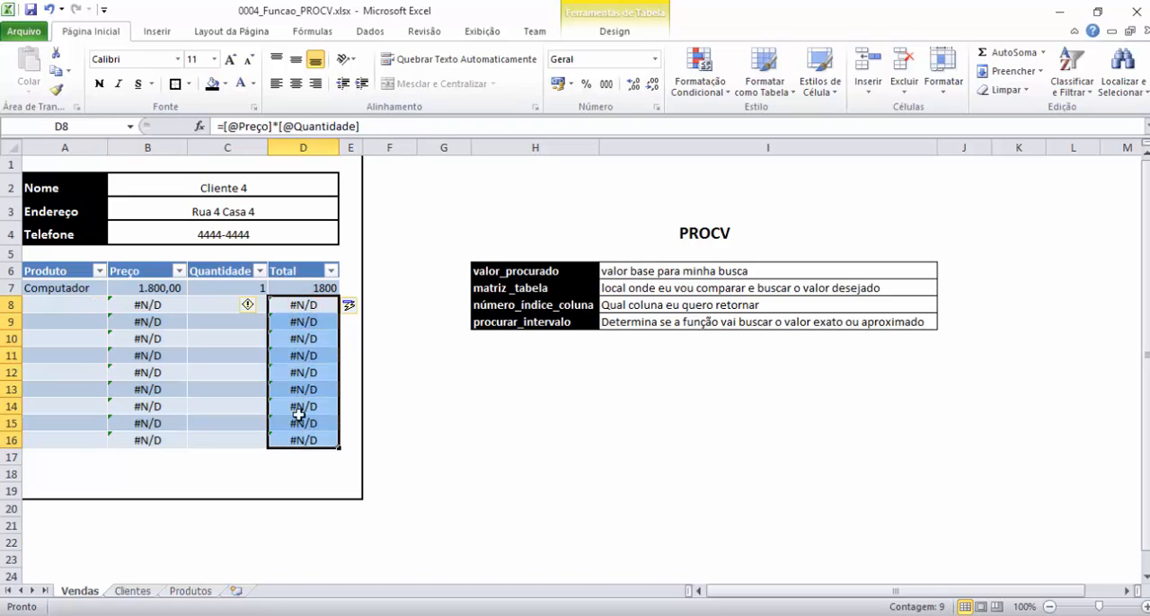
left_click(147, 303)
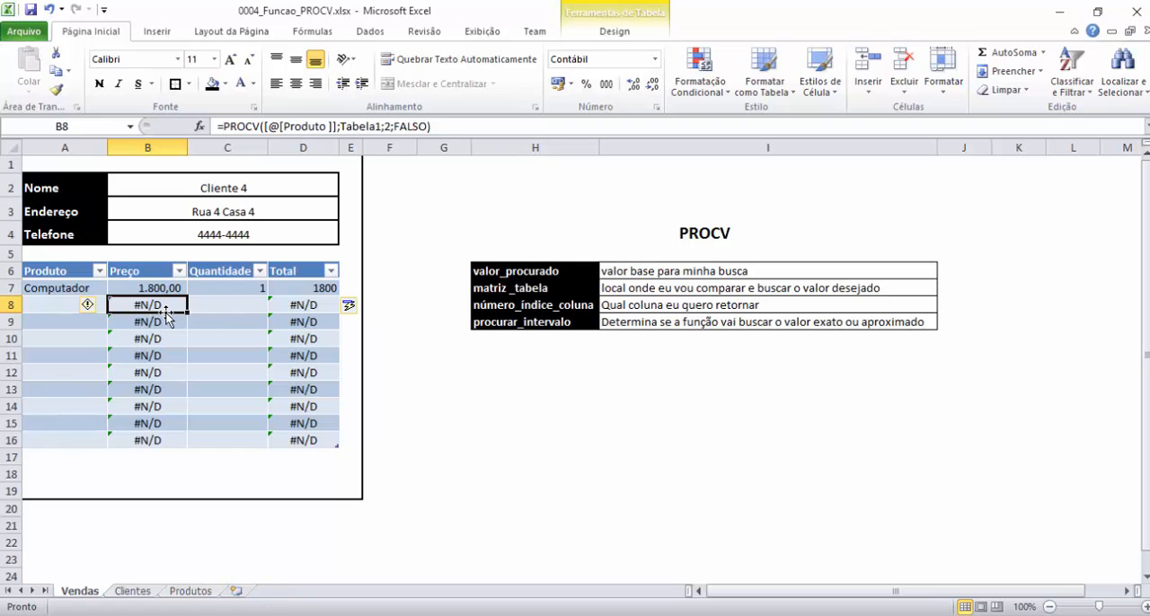
Choose Mouse as the Produto in row 8 and compare its price with the record on the Produtos sheet.
left_click(47, 305)
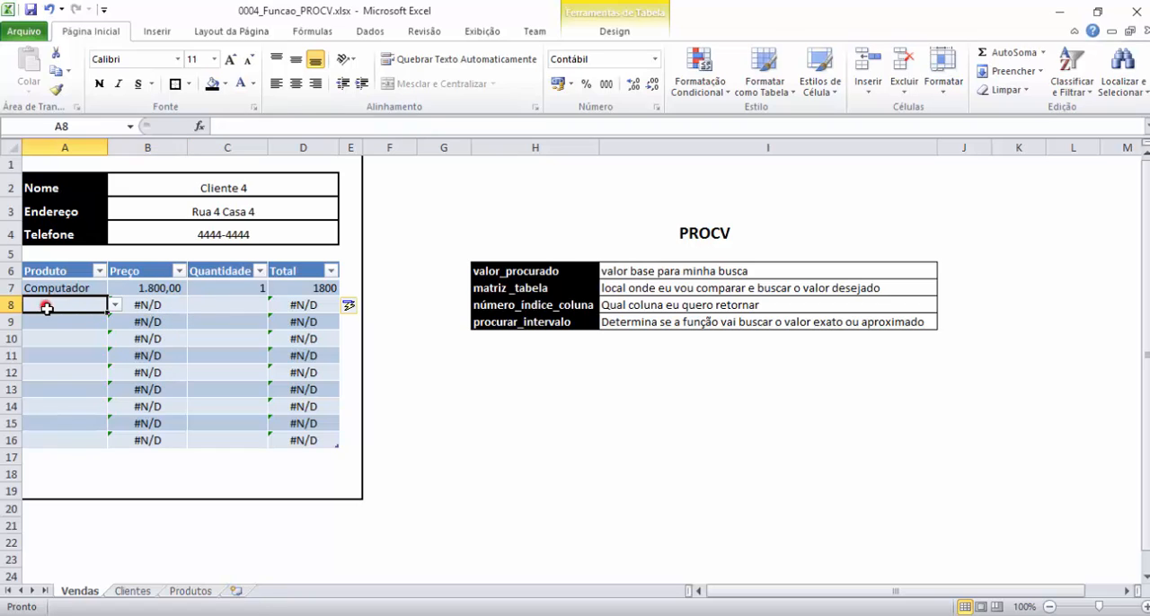
left_click(115, 306)
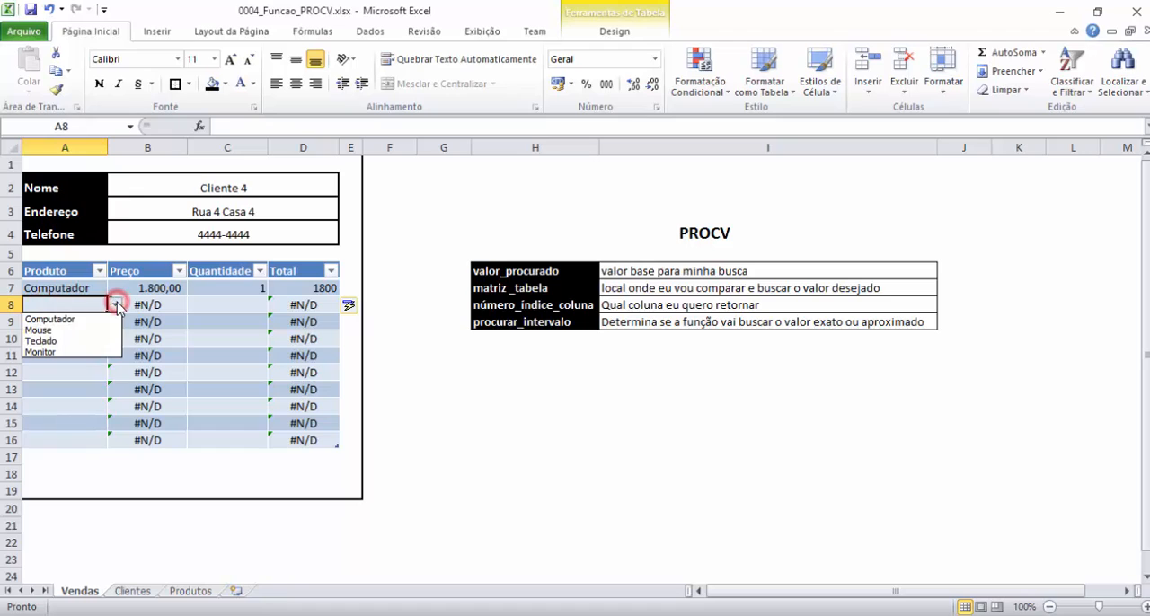
left_click(52, 331)
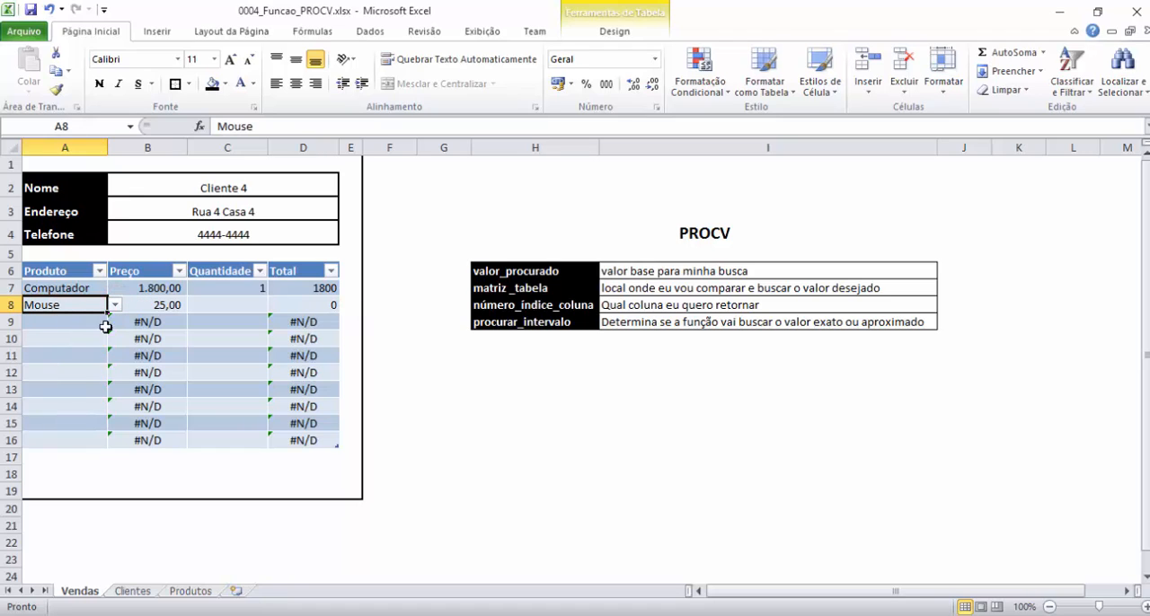
left_click(155, 305)
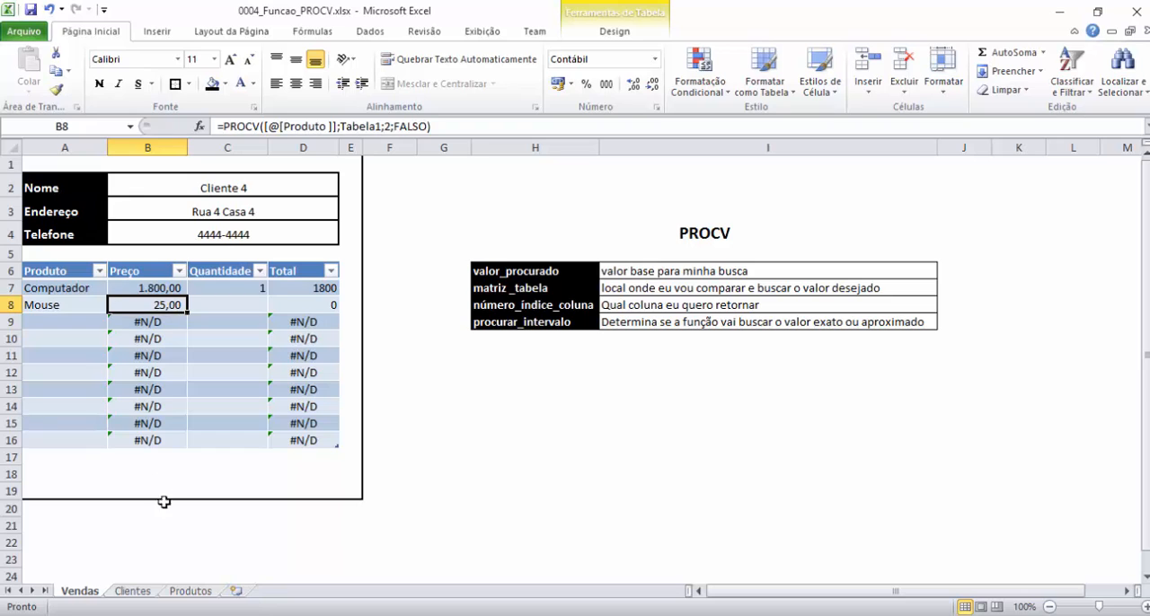
left_click(189, 592)
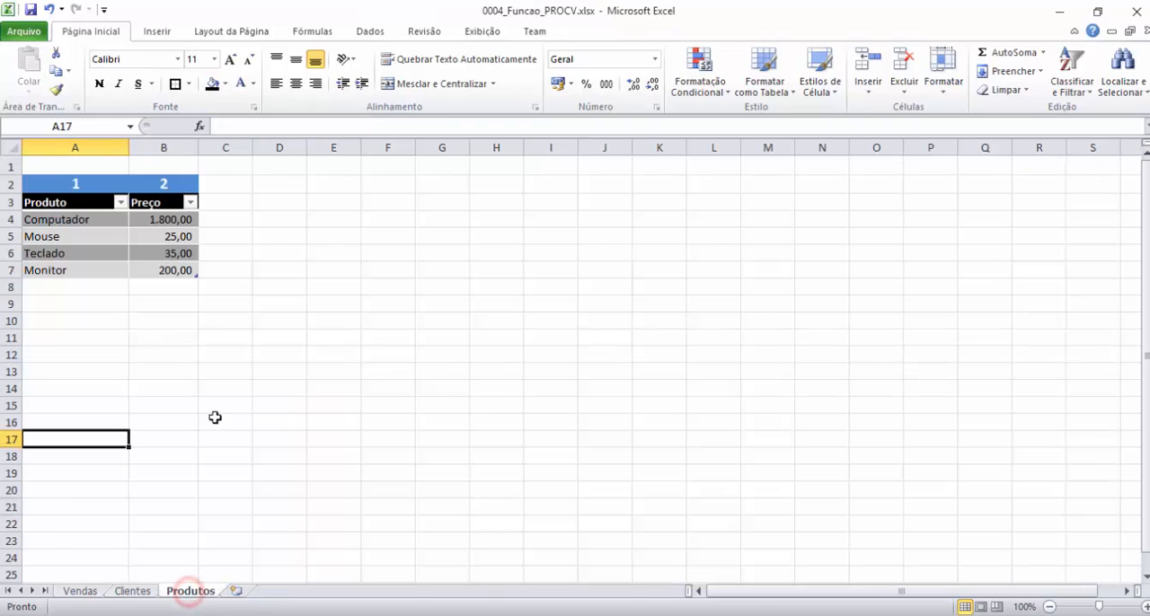
left_click(165, 238)
left_click(90, 592)
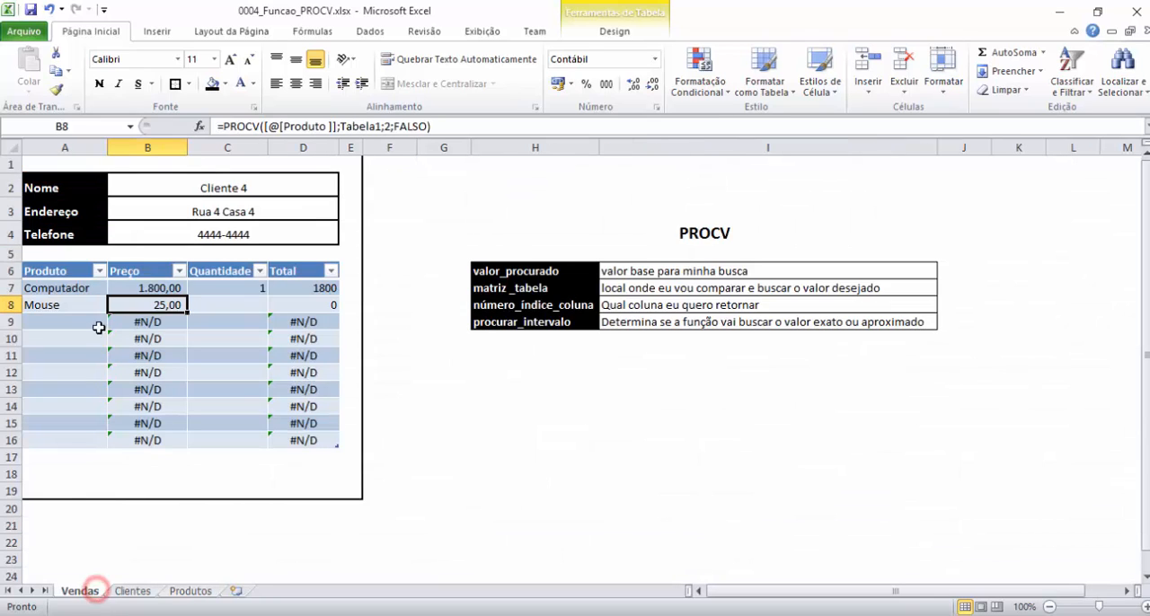
Enter 2 as the Quantidade for the Mouse row and check that row's Total.
left_click(210, 307)
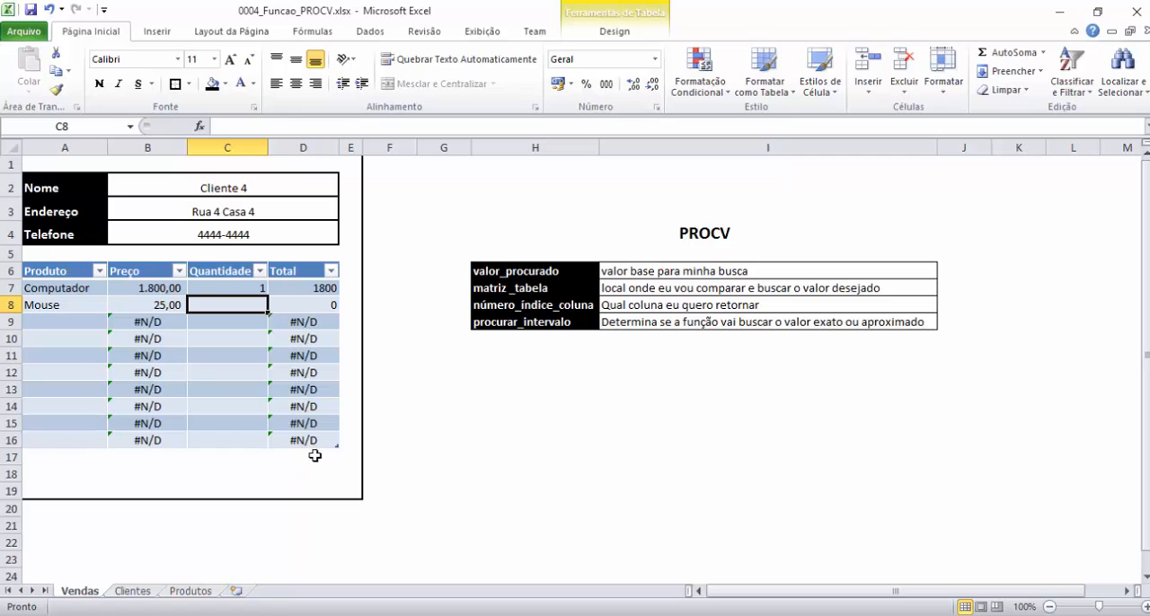
type("2")
key("Return")
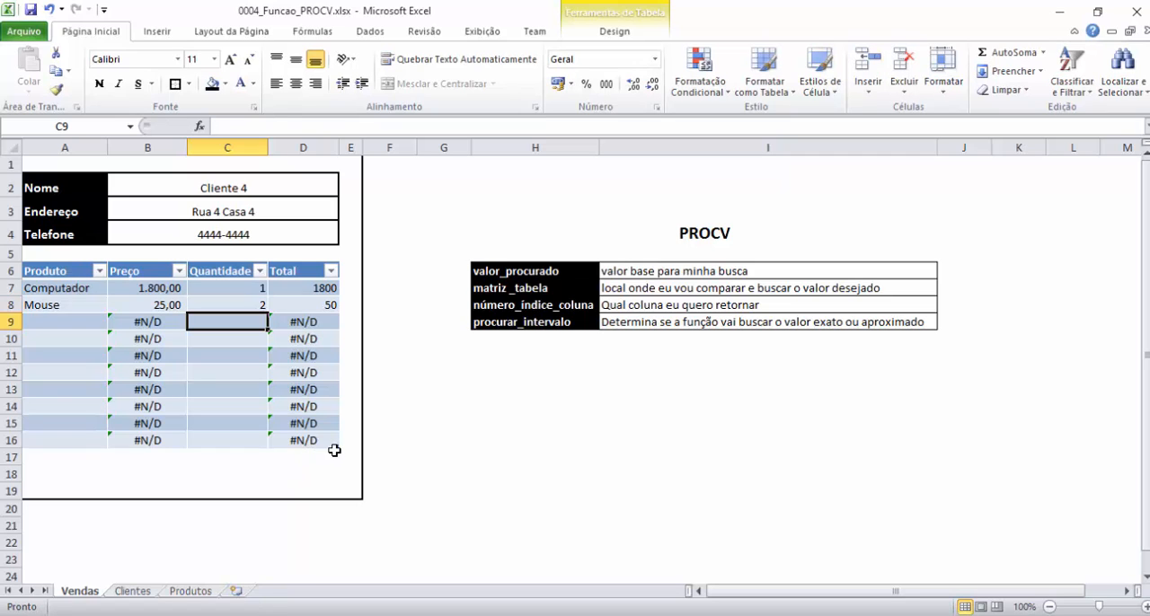
left_click(310, 305)
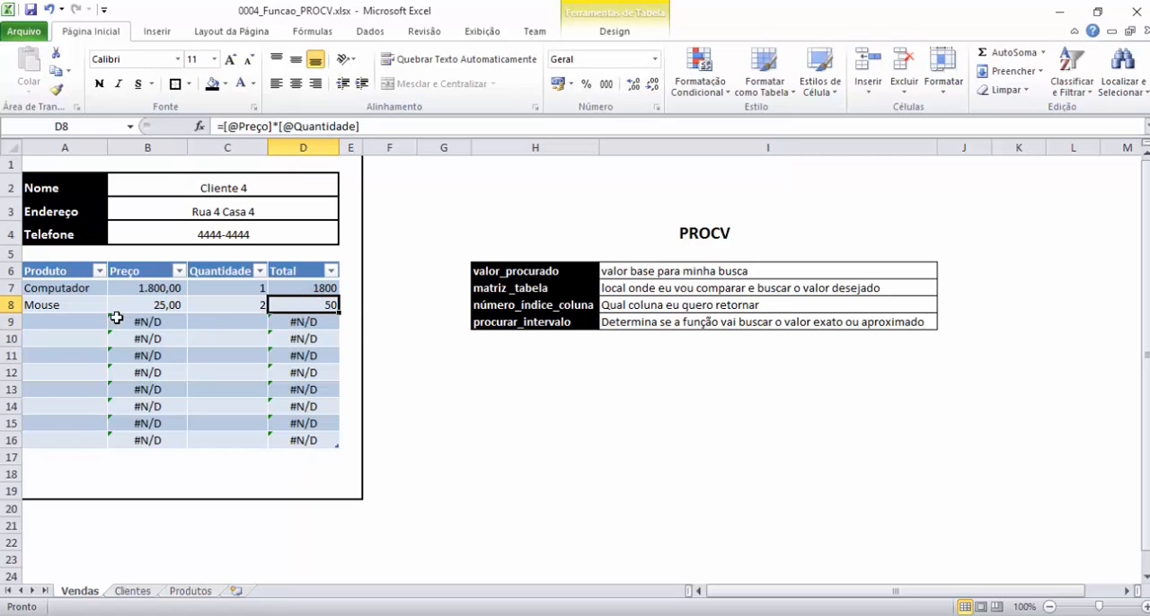
View Teclado's price on the Produtos sheet, and choose Teclado as the Produto in row 9 of Vendas.
left_click(66, 323)
left_click(190, 591)
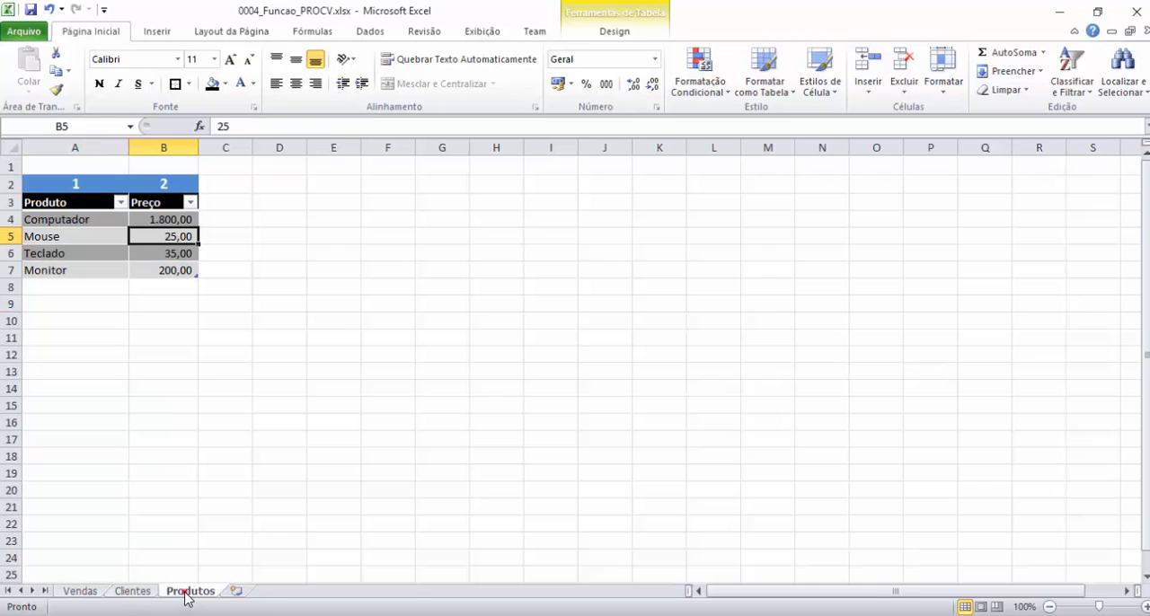
left_click(173, 254)
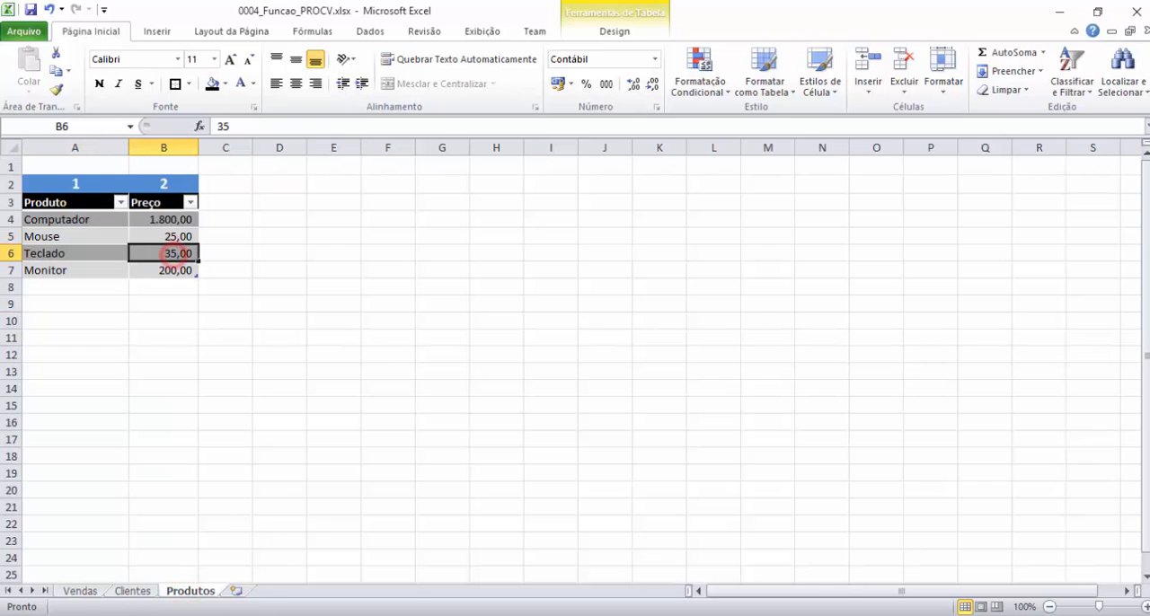
left_click(81, 591)
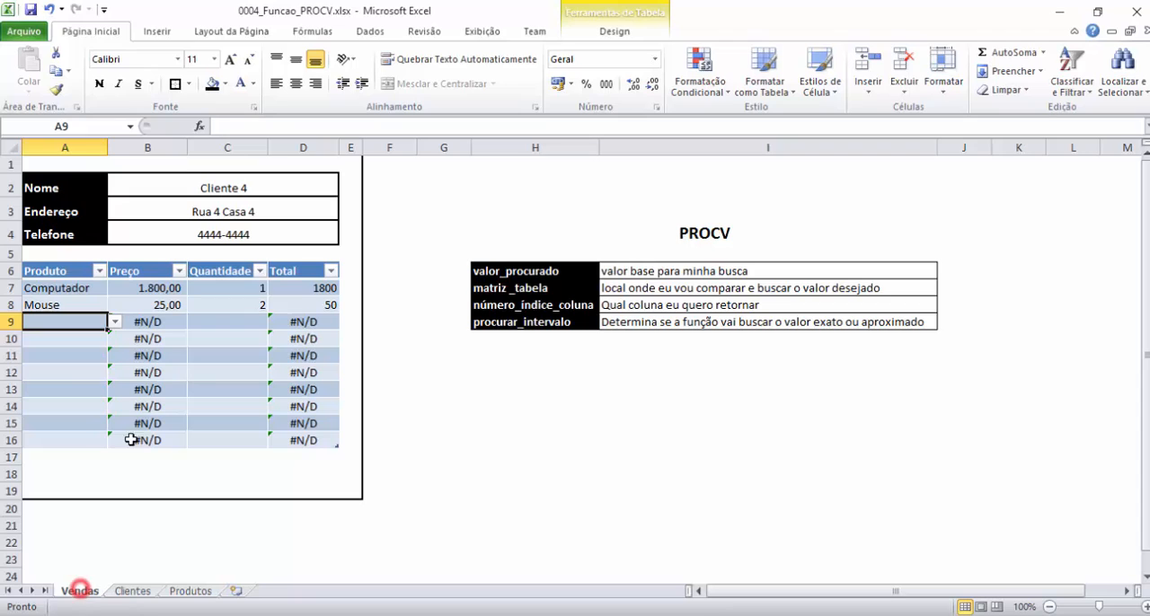
left_click(115, 321)
left_click(40, 358)
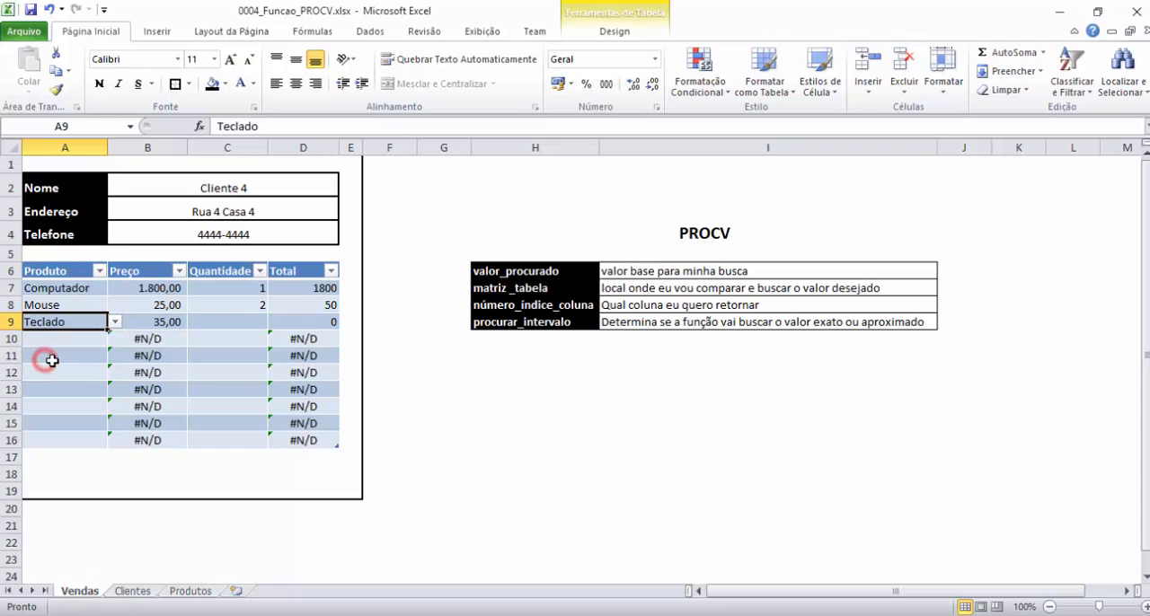
left_click(141, 318)
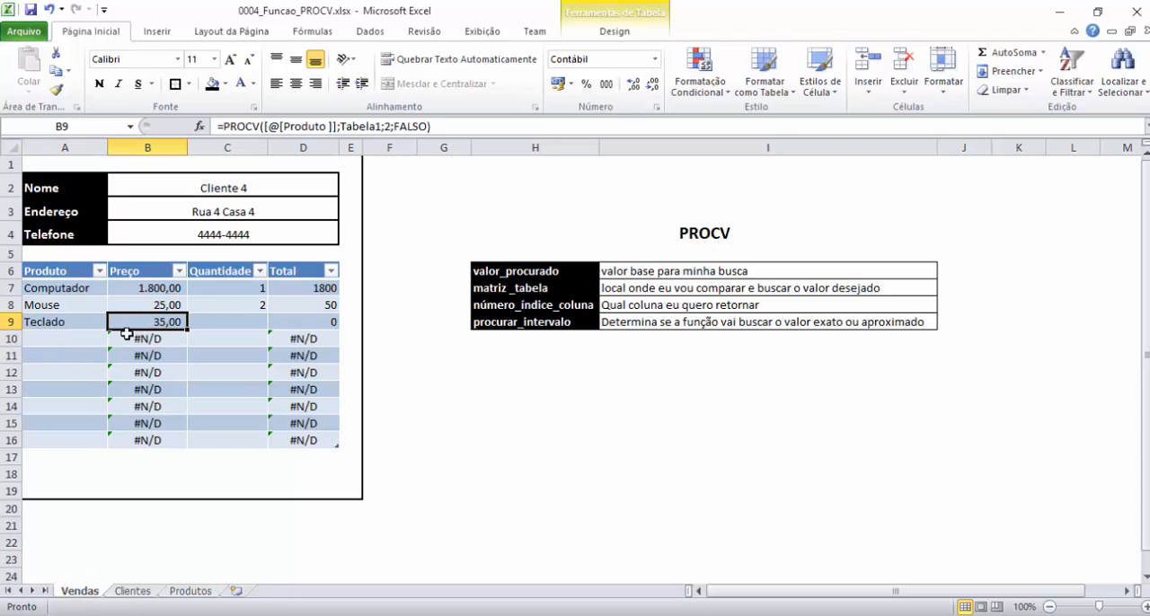
Enter 2 as the Quantidade for the Teclado row.
left_click(238, 320)
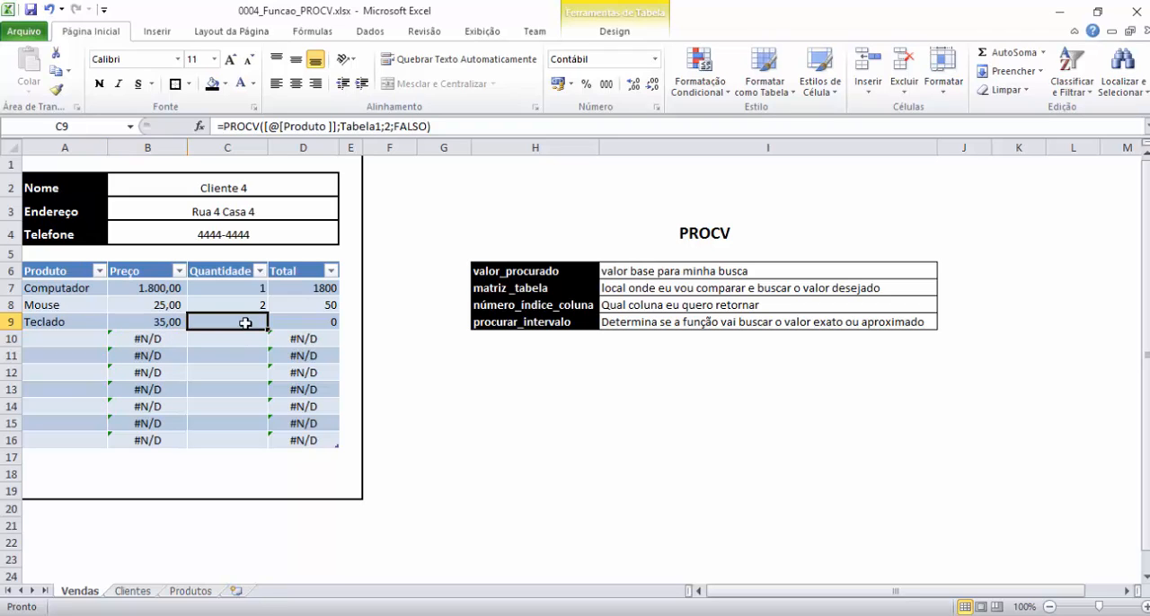
type("2")
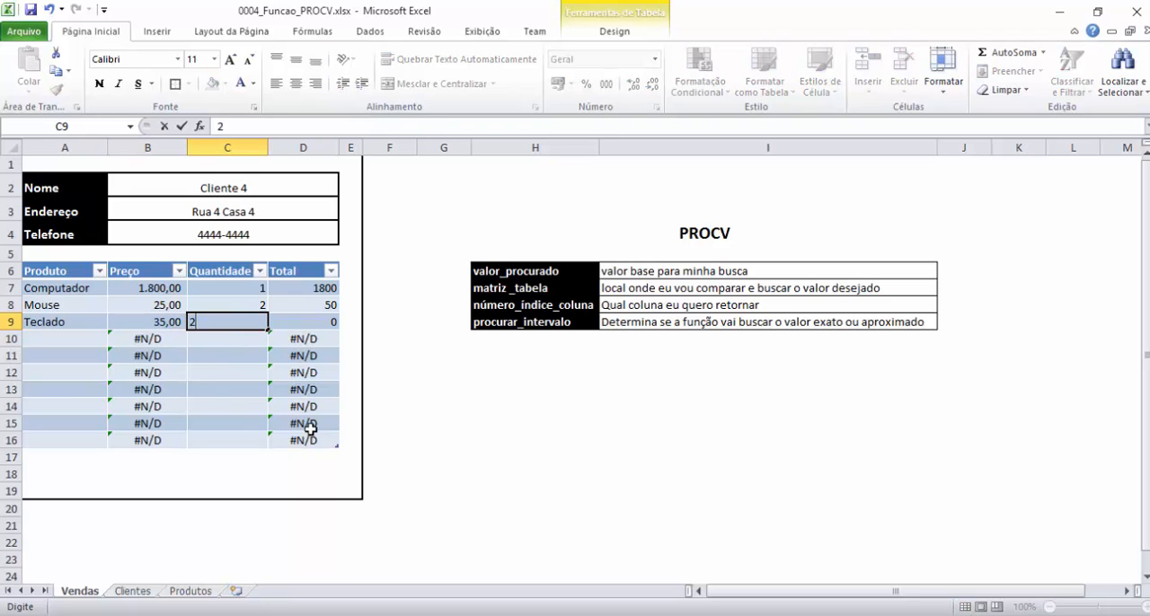
key("Return")
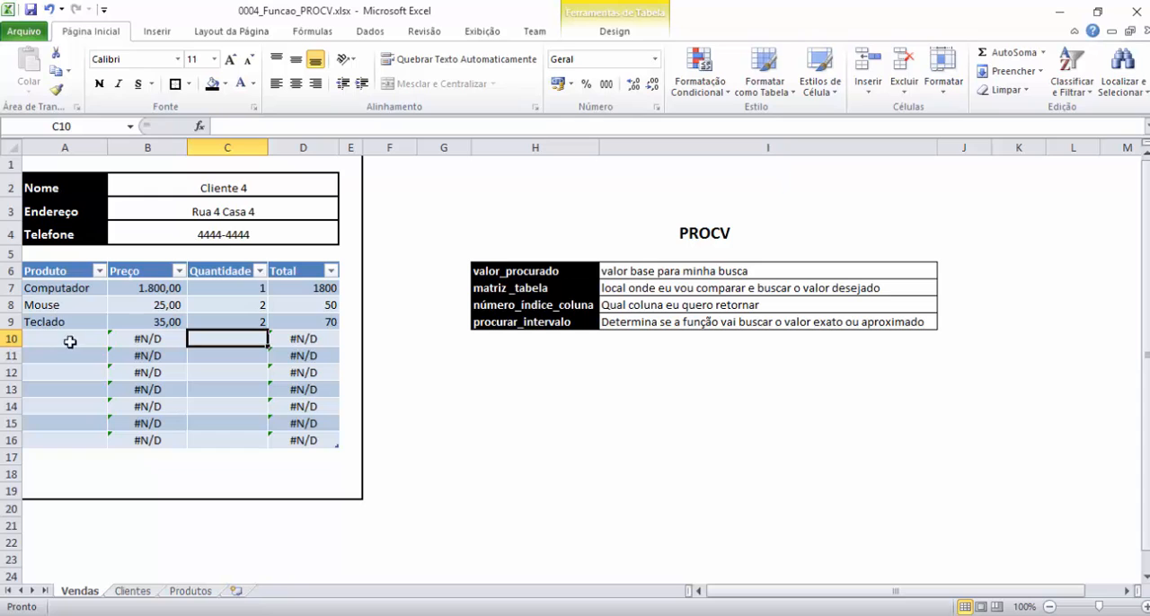
Choose Monitor as the Produto in row 10 of Vendas and enter 1 as its Quantidade.
left_click(190, 591)
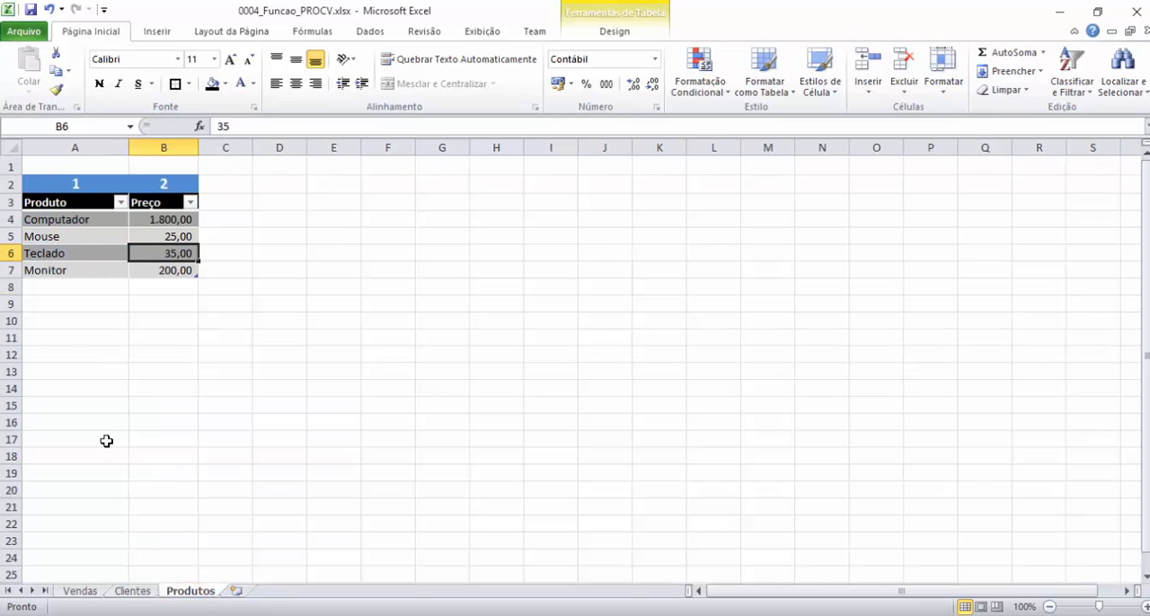
left_click(90, 592)
left_click(72, 339)
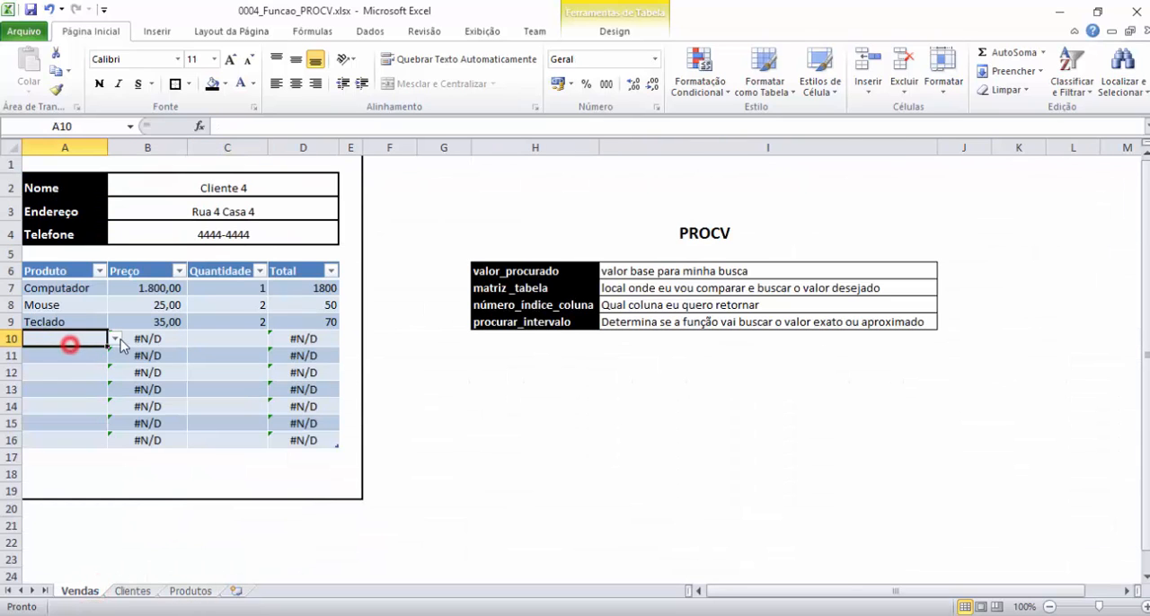
left_click(112, 339)
left_click(49, 386)
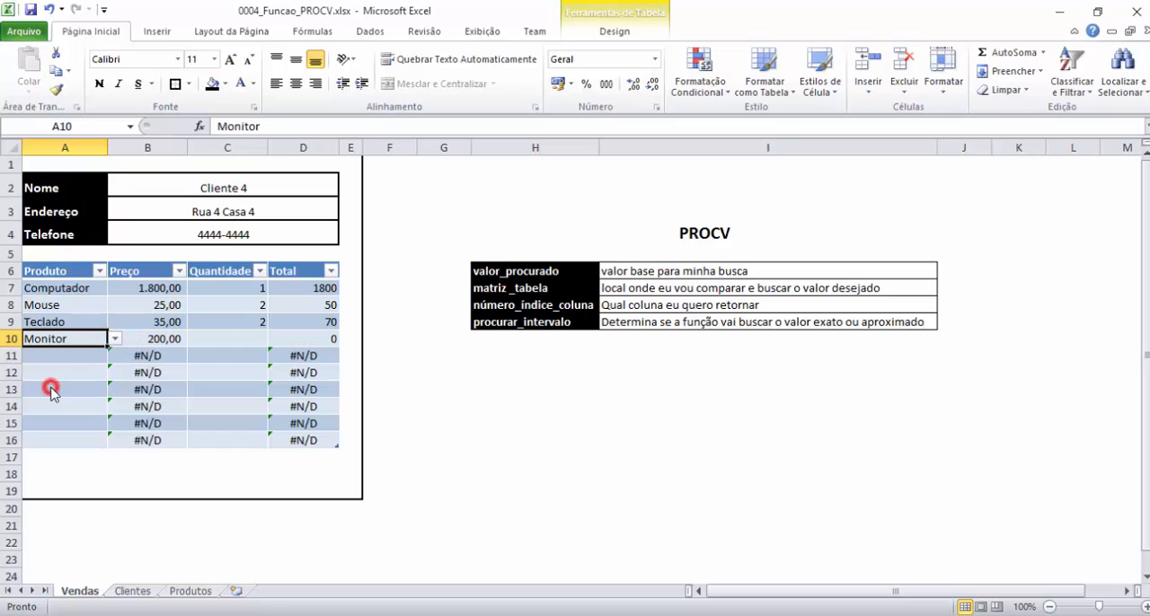
left_click(240, 340)
type("1")
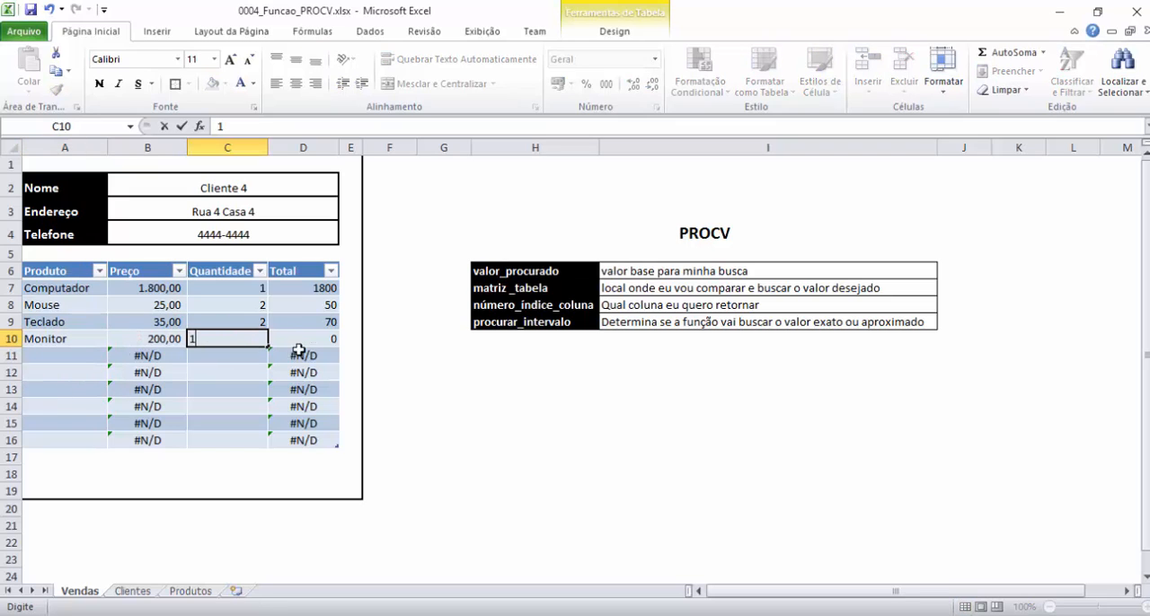
Add a total row to the sales table in row 17 and use Soma for the Total column.
left_click(302, 457)
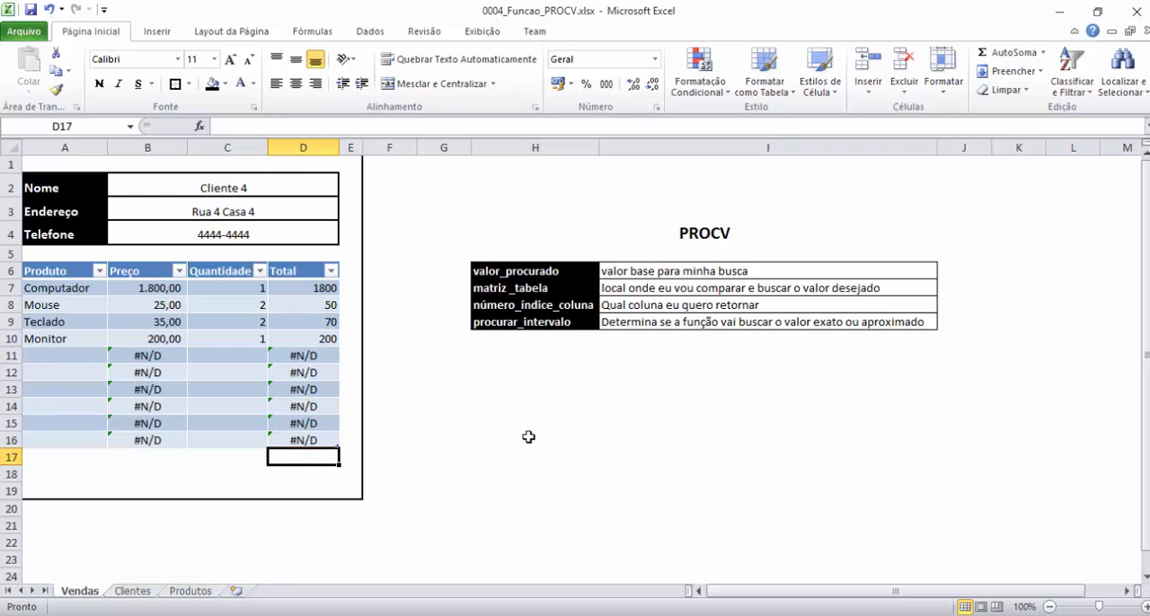
key("ctrl+shift+t")
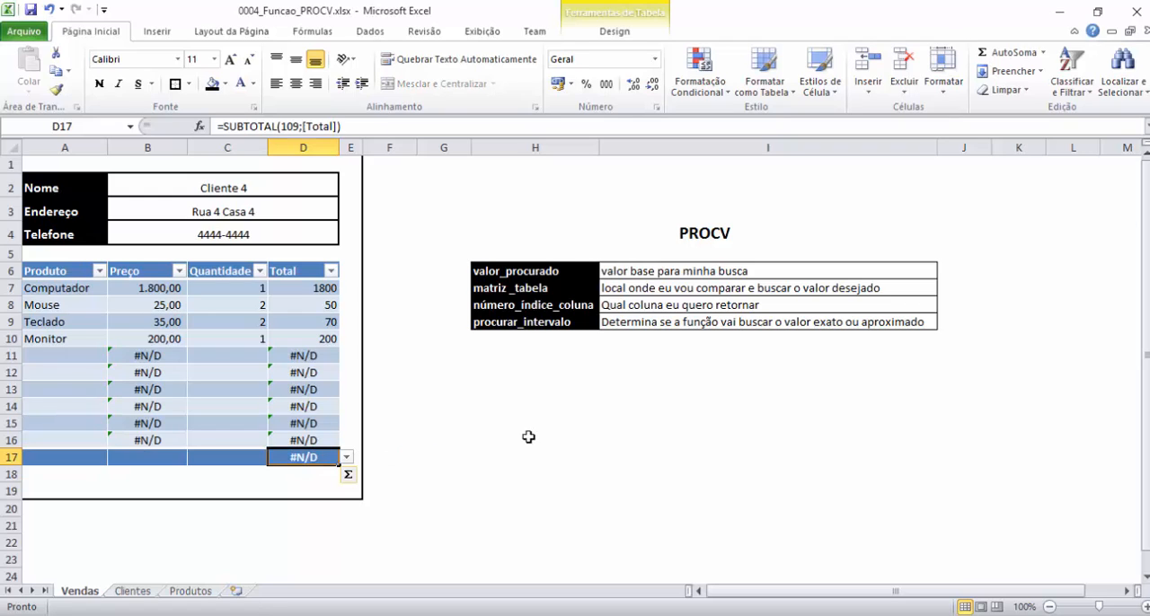
left_click(347, 456)
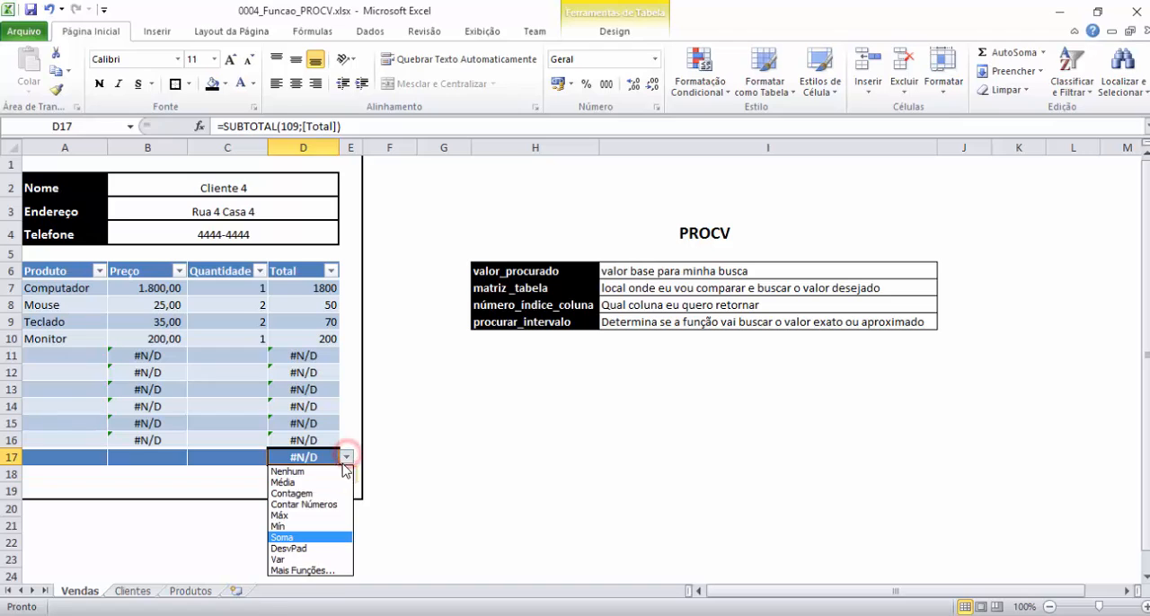
left_click(297, 536)
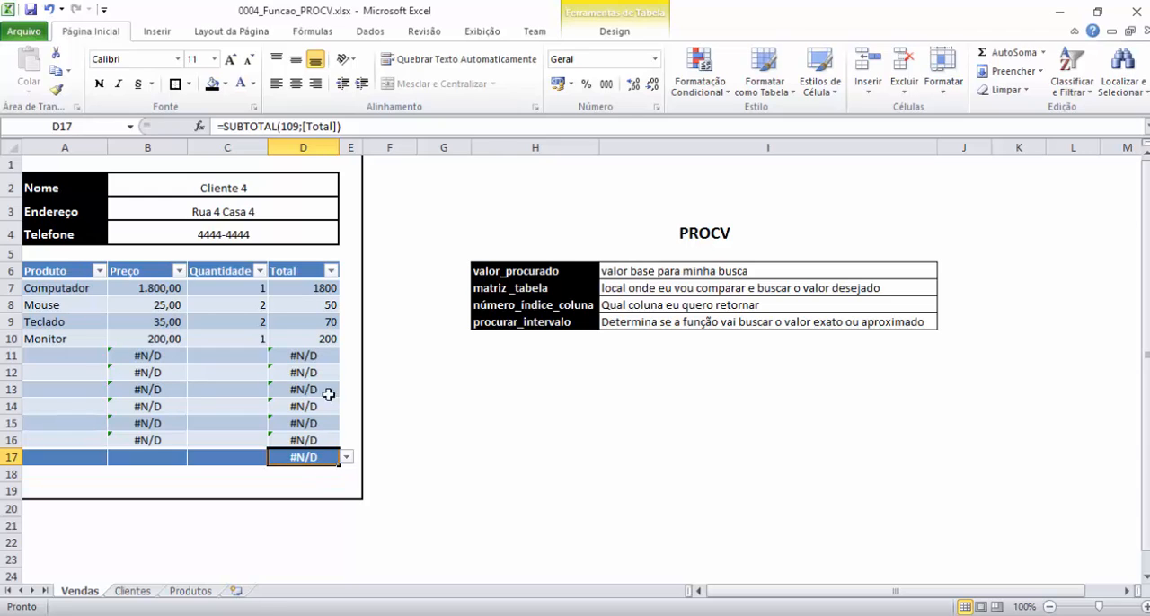
left_click(147, 355)
left_click(316, 355)
left_click(160, 355)
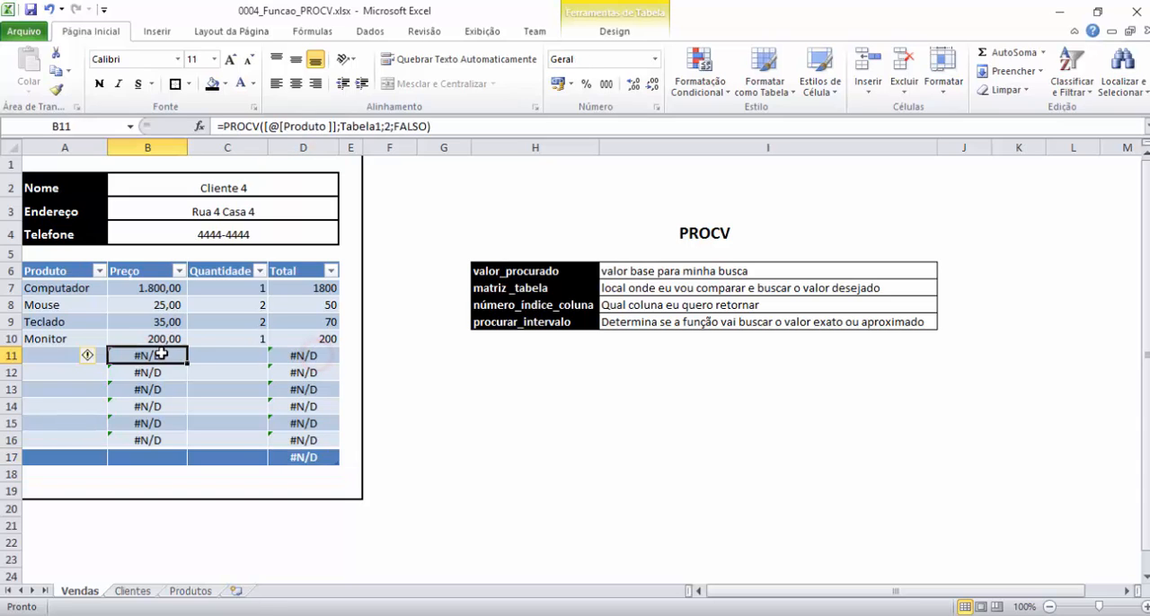
Delete the unused rows 11 to 16 from the sales table on the Vendas sheet.
left_click_drag(26, 352, 45, 439)
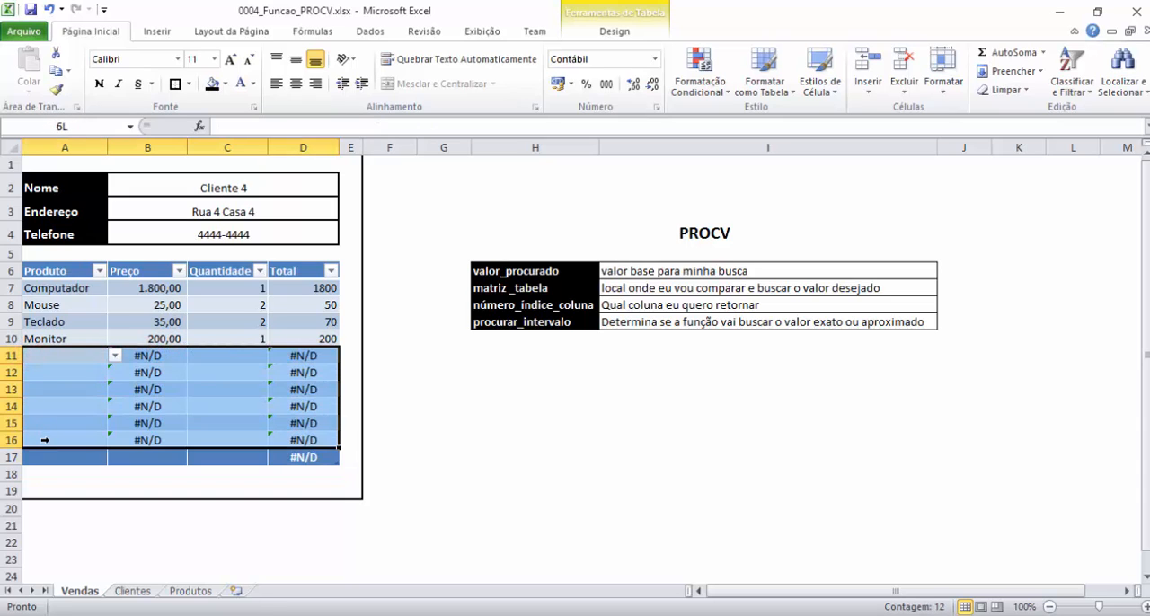
right_click(51, 357)
mouse_move(124, 177)
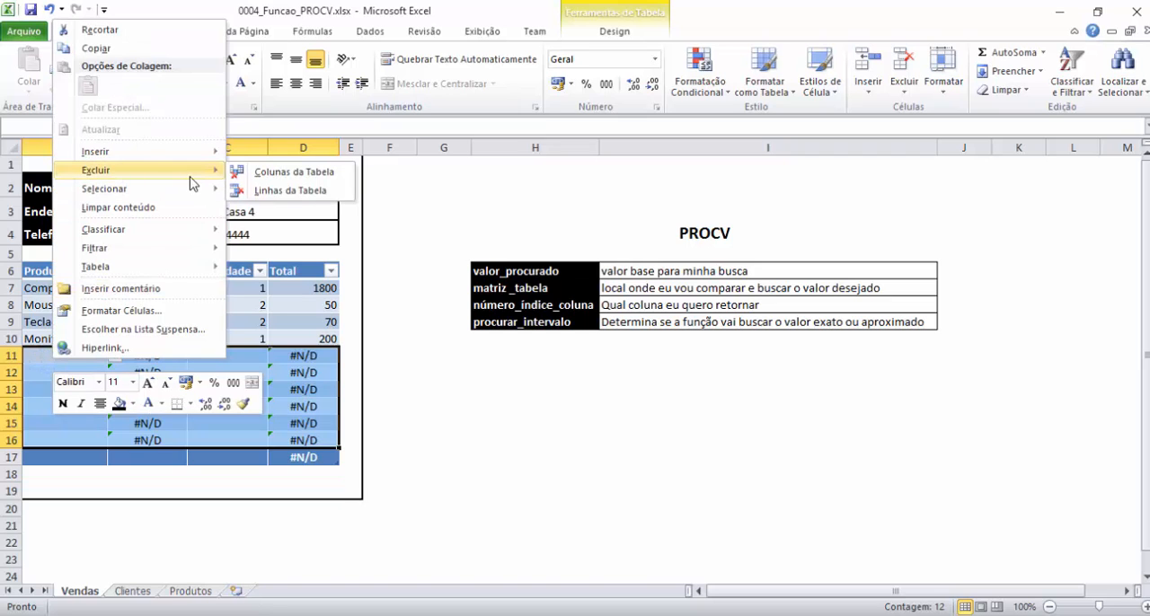
left_click(296, 192)
left_click(252, 389)
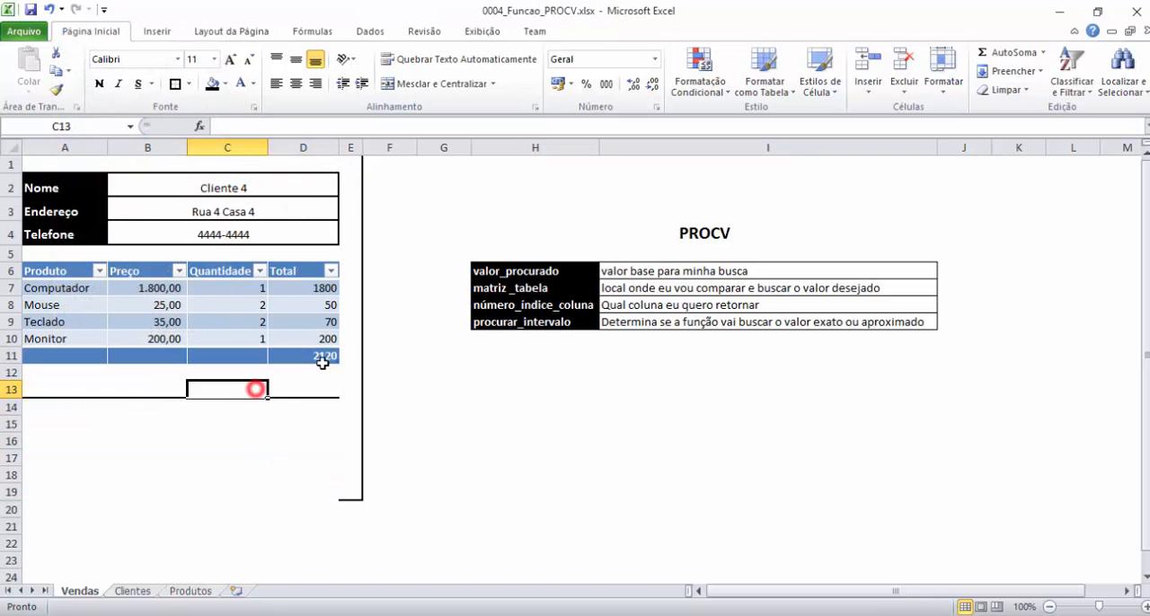
Apply the thousands-separator number style to the sales table's entire Total column, including the total row.
left_click(313, 356)
left_click(306, 261)
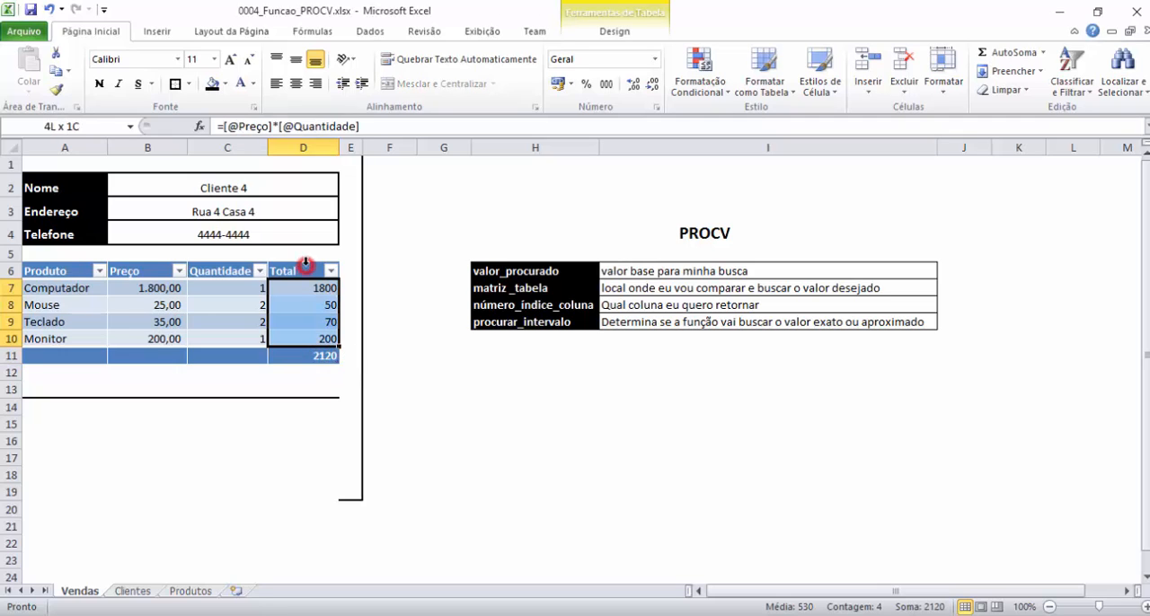
left_click(305, 261)
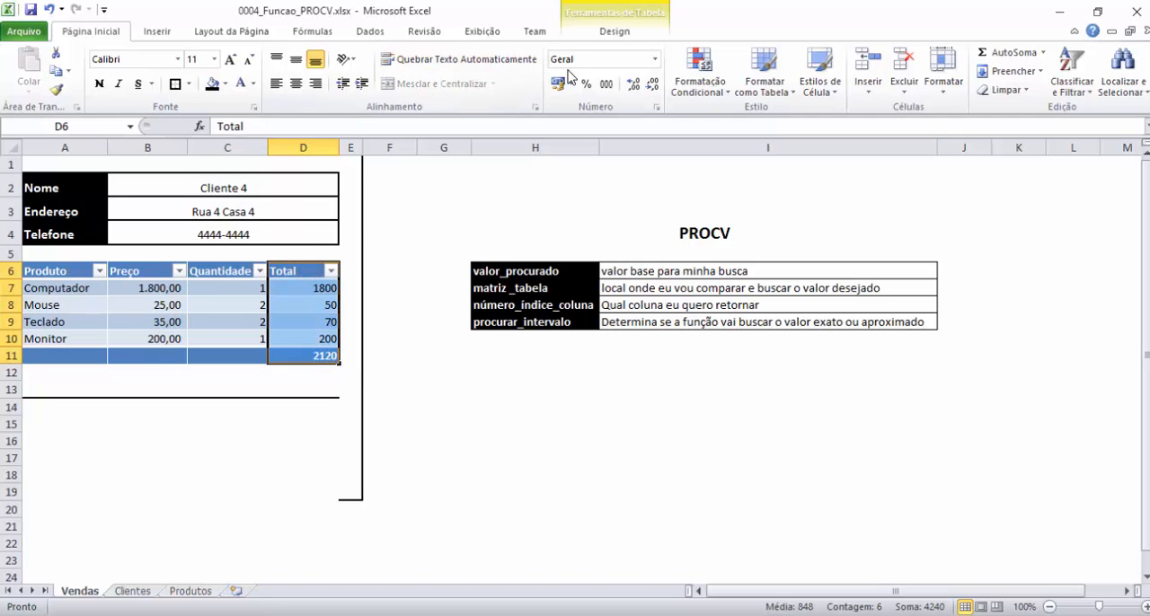
left_click(606, 84)
left_click(206, 470)
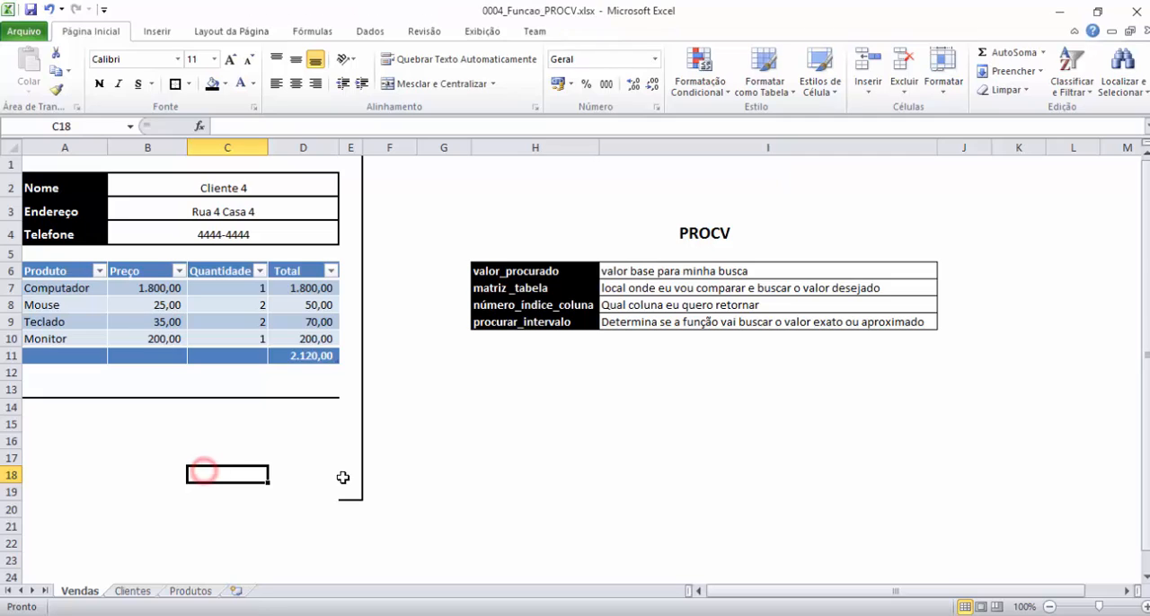
Delete cells E14:E19, which hold the leftover form border, with the option Deslocar células para cima.
left_click_drag(353, 406, 345, 486)
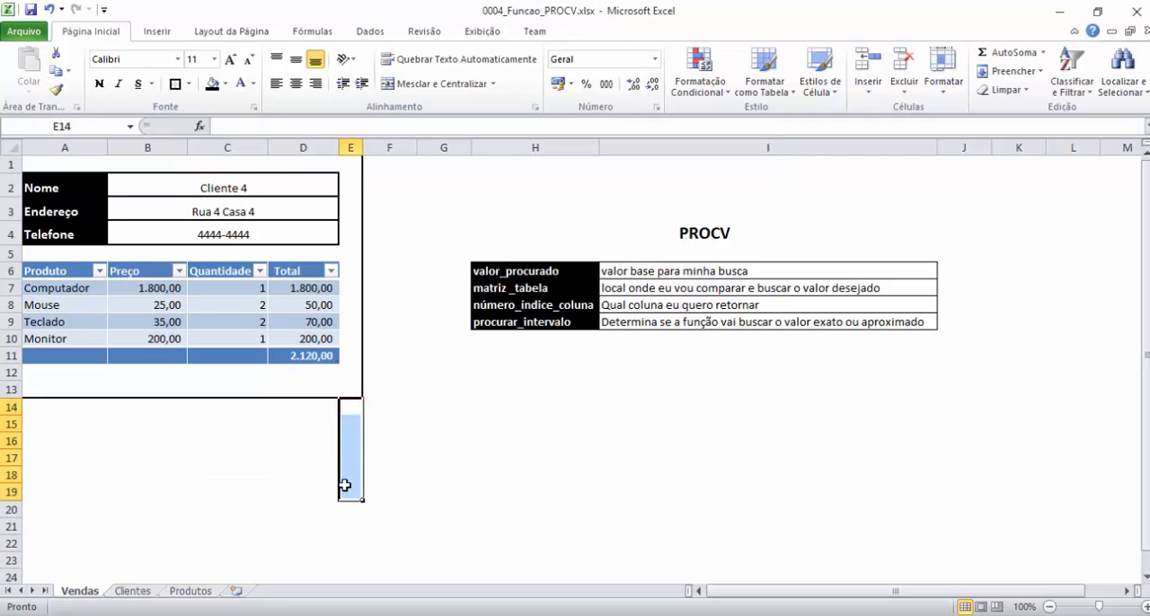
right_click(351, 410)
left_click(413, 223)
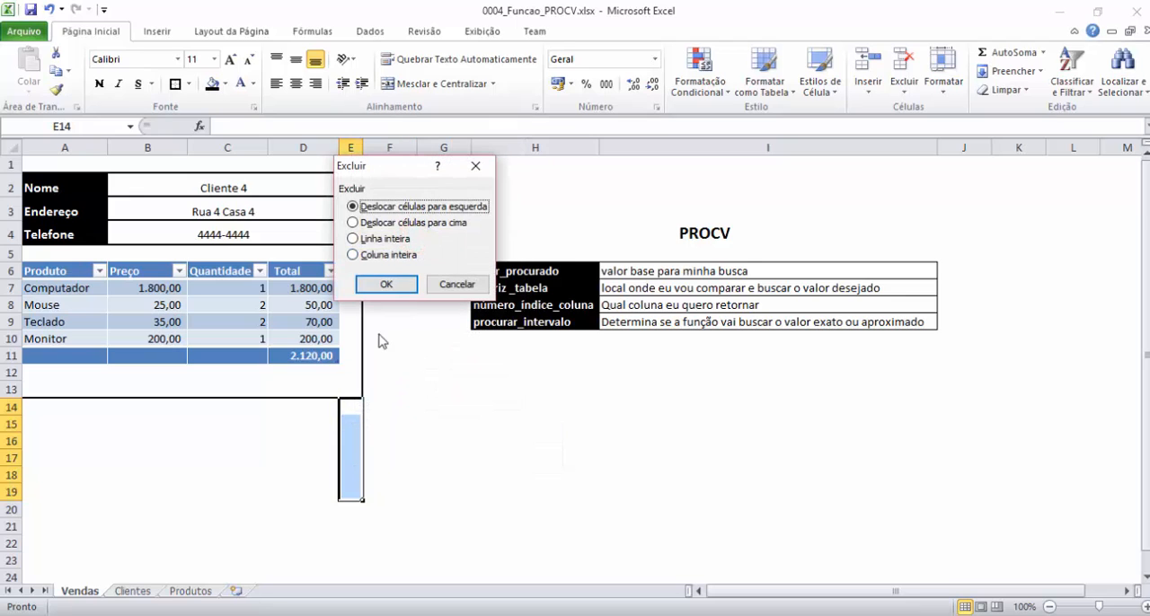
left_click(377, 223)
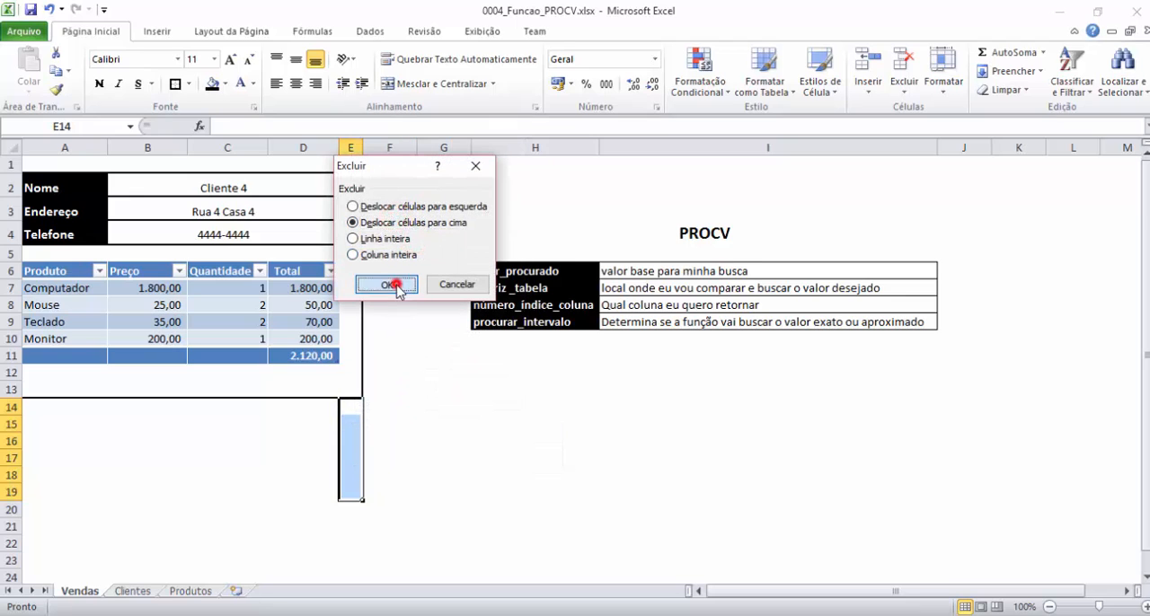
left_click(388, 284)
left_click(401, 423)
Apply an outline border around the form range A1:E13.
left_click_drag(351, 390, 33, 135)
left_click(175, 83)
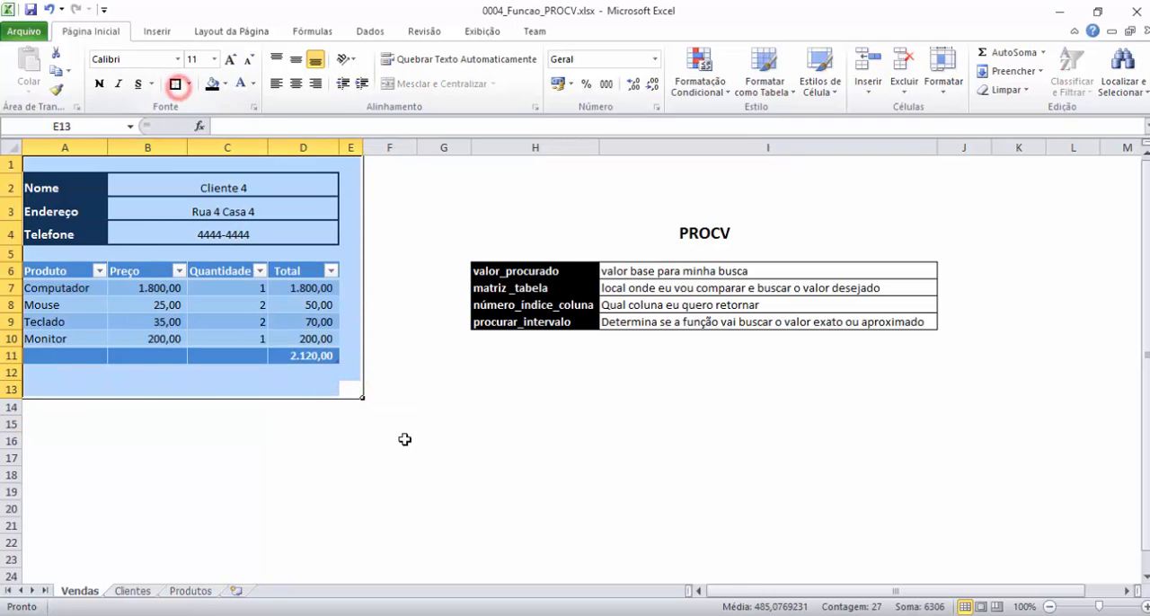
left_click(404, 440)
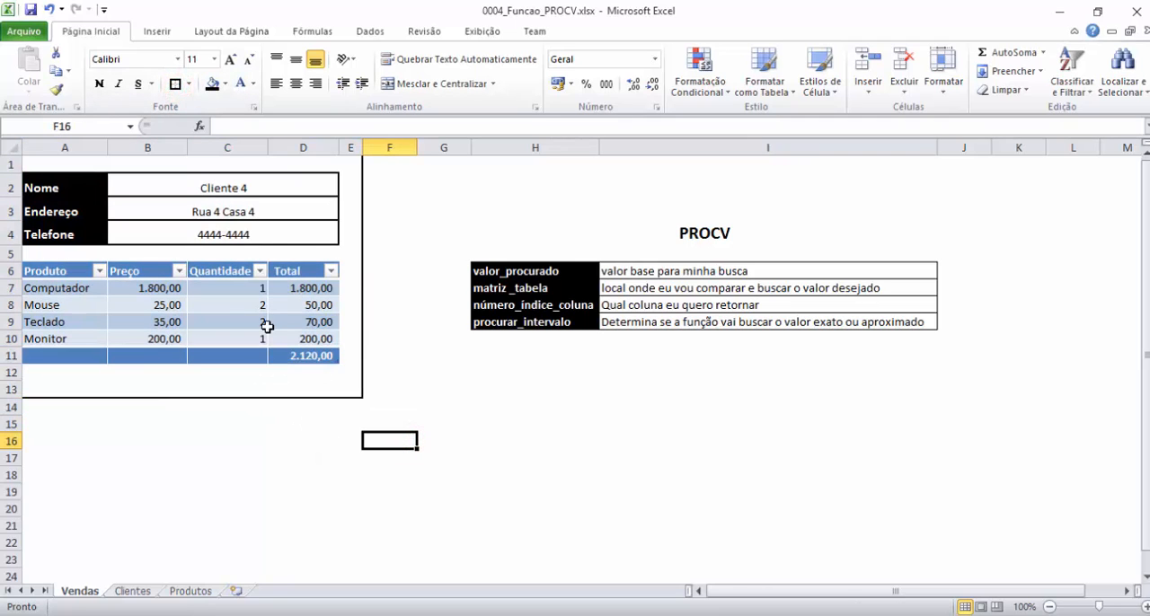
Review the PROCV arguments of the Computador price in B7 against the Produtos table and close the function arguments.
left_click(176, 290)
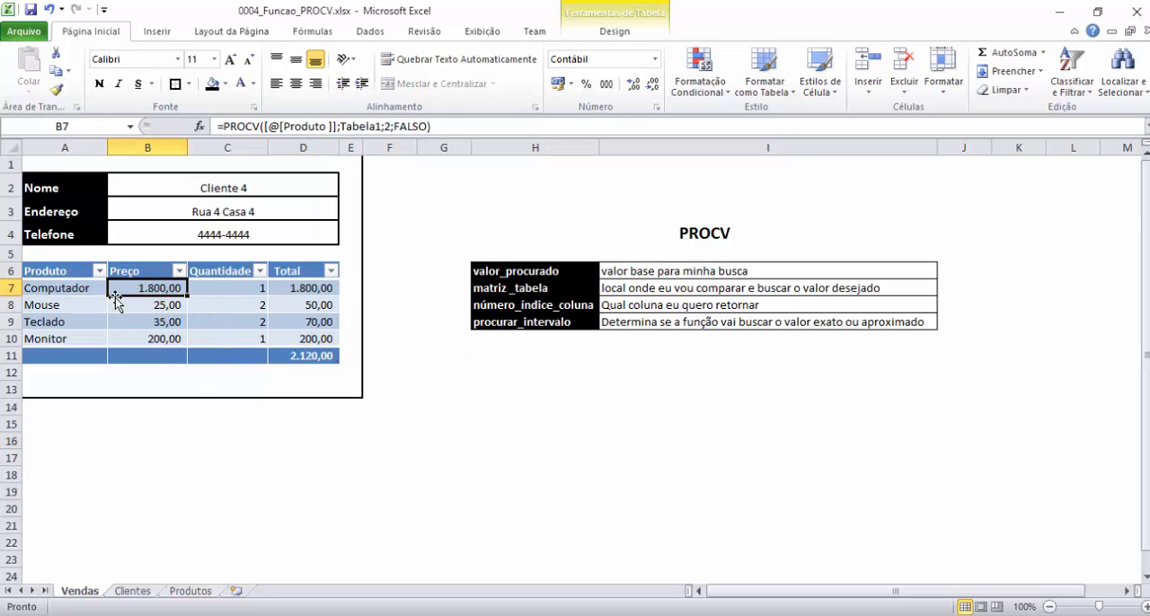
left_click(199, 127)
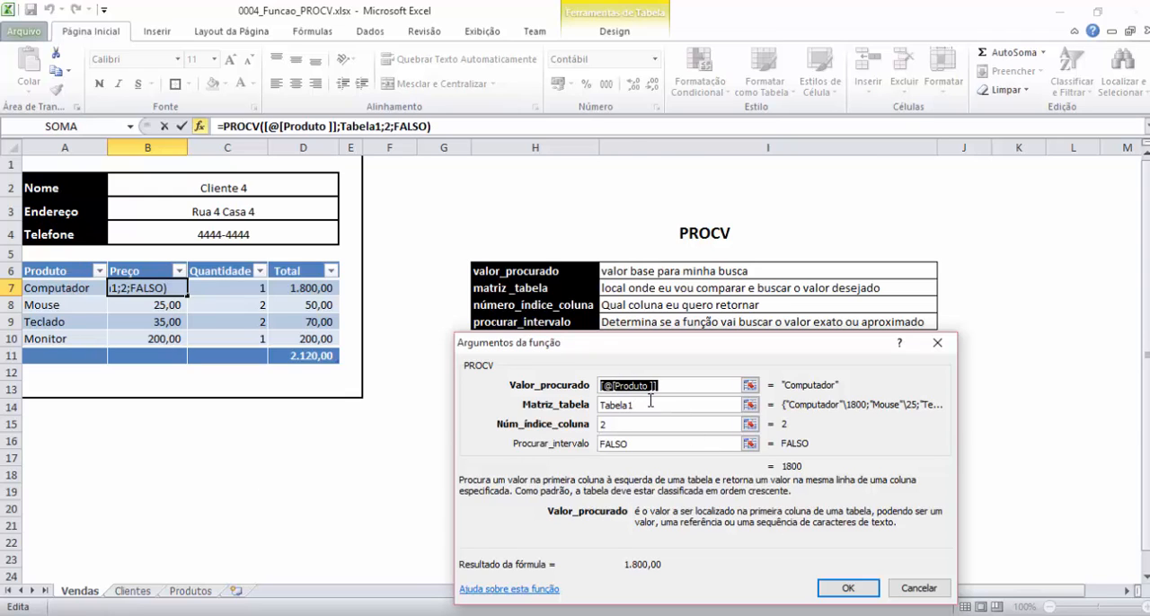
left_click(650, 401)
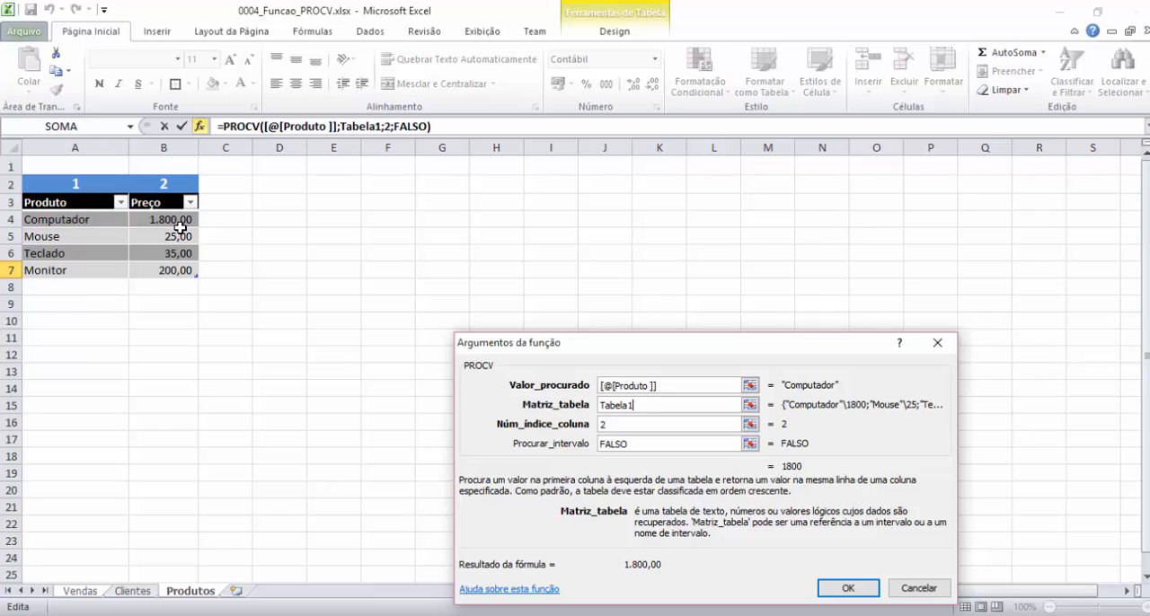
left_click(646, 444)
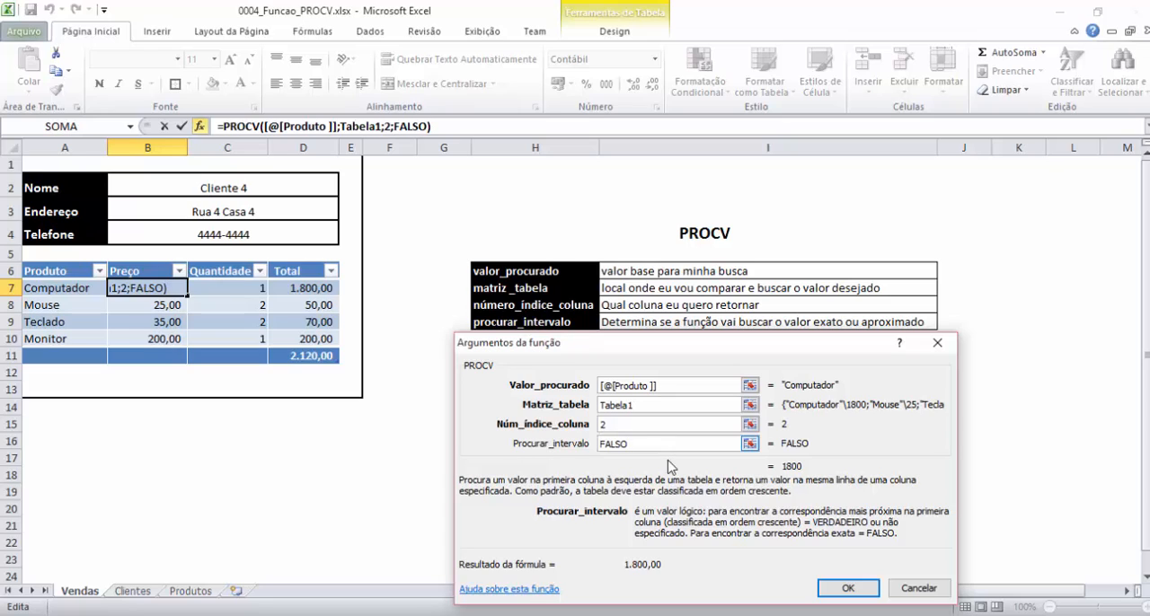
left_click(847, 587)
left_click(456, 378)
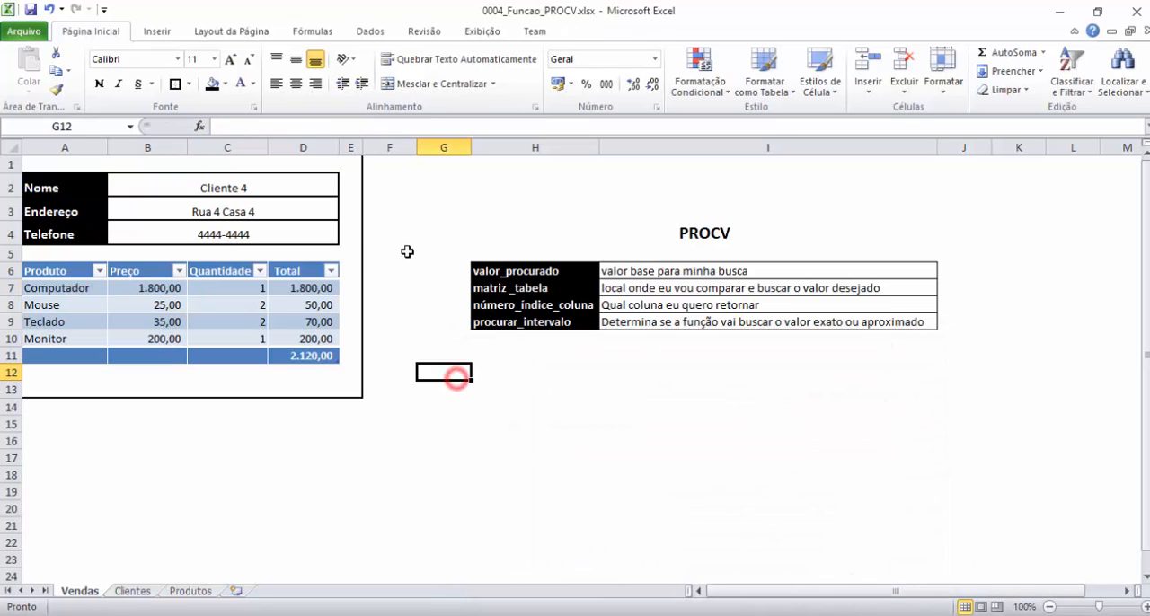
left_click(407, 252)
left_click(413, 320)
left_click(441, 322)
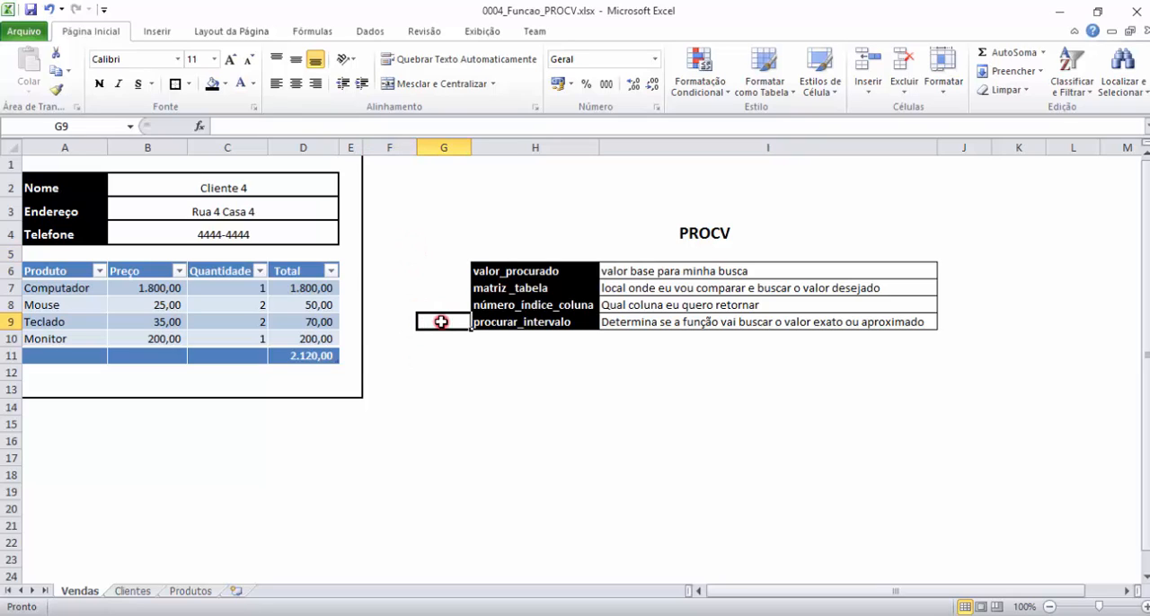